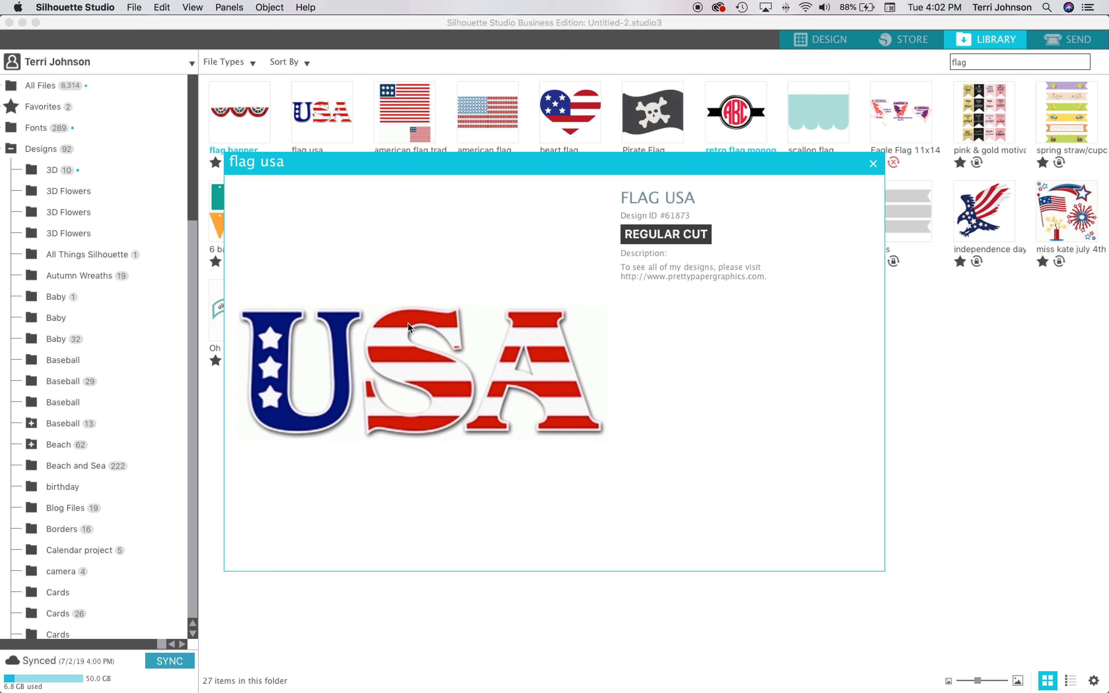
Step: Close the preview and add the "flag usa" design from the library to the page
{"action": "left_click", "coordinate": [873, 166]}
{"action": "double_click", "coordinate": [310, 118]}
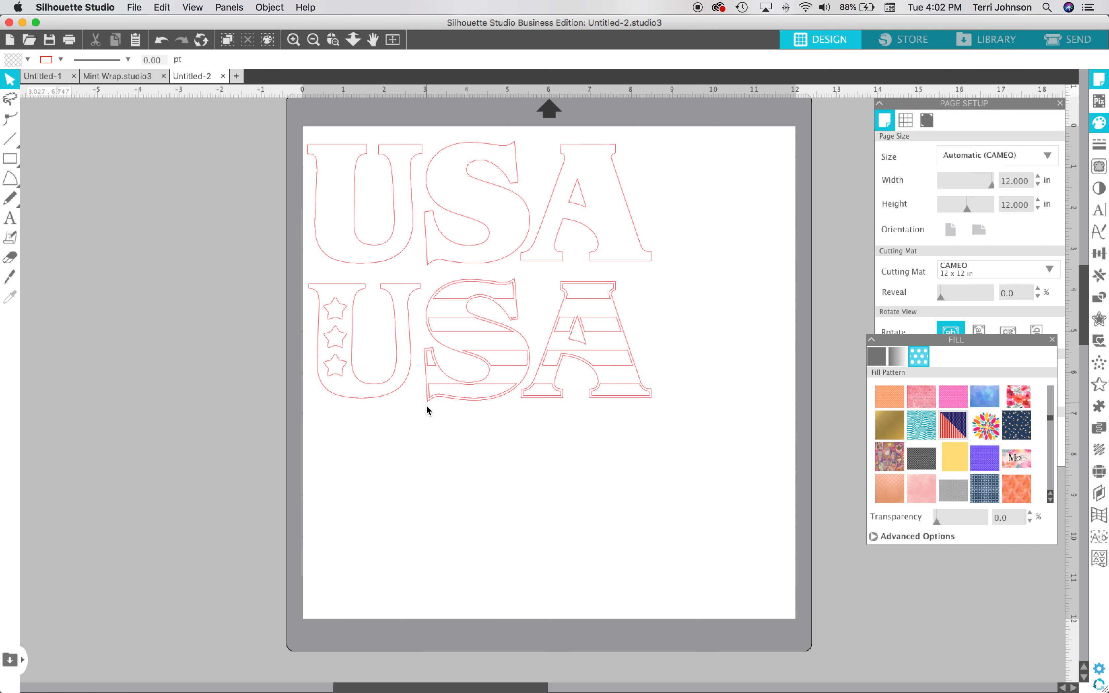
Step: Ungroup the design and delete the lower USA lettering with the stars and stripes details
{"action": "right_click", "coordinate": [397, 229]}
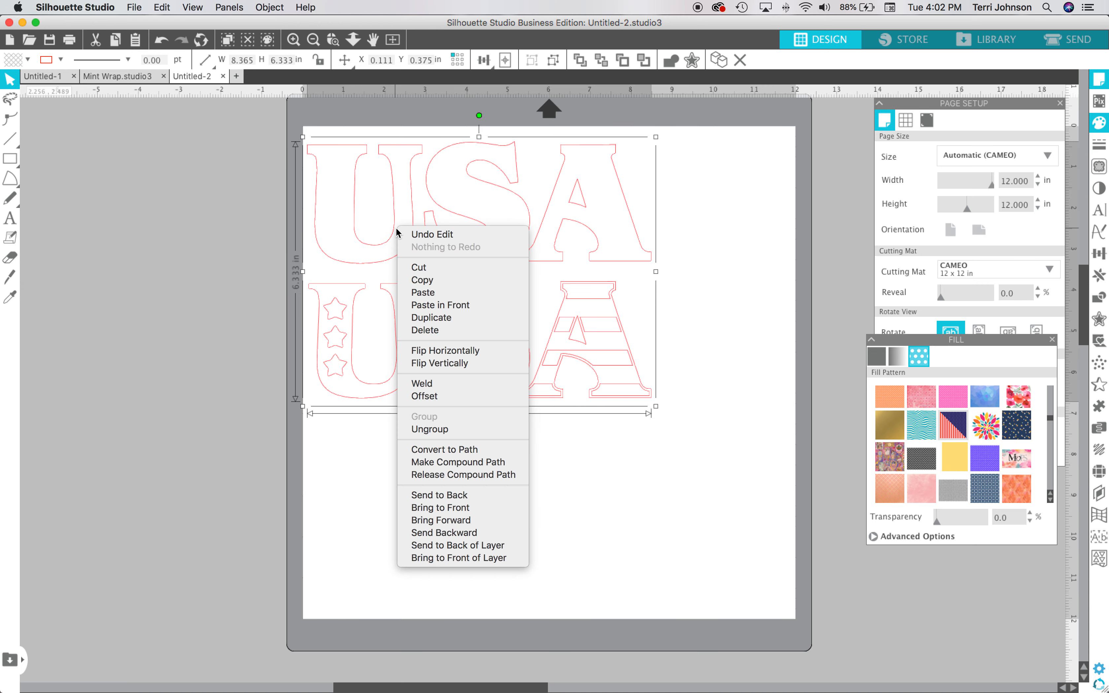
{"action": "left_click", "coordinate": [448, 430]}
{"action": "left_click", "coordinate": [522, 505]}
{"action": "left_click_drag", "start_coordinate": [295, 277], "coordinate": [726, 369]}
{"action": "key", "text": "Delete"}
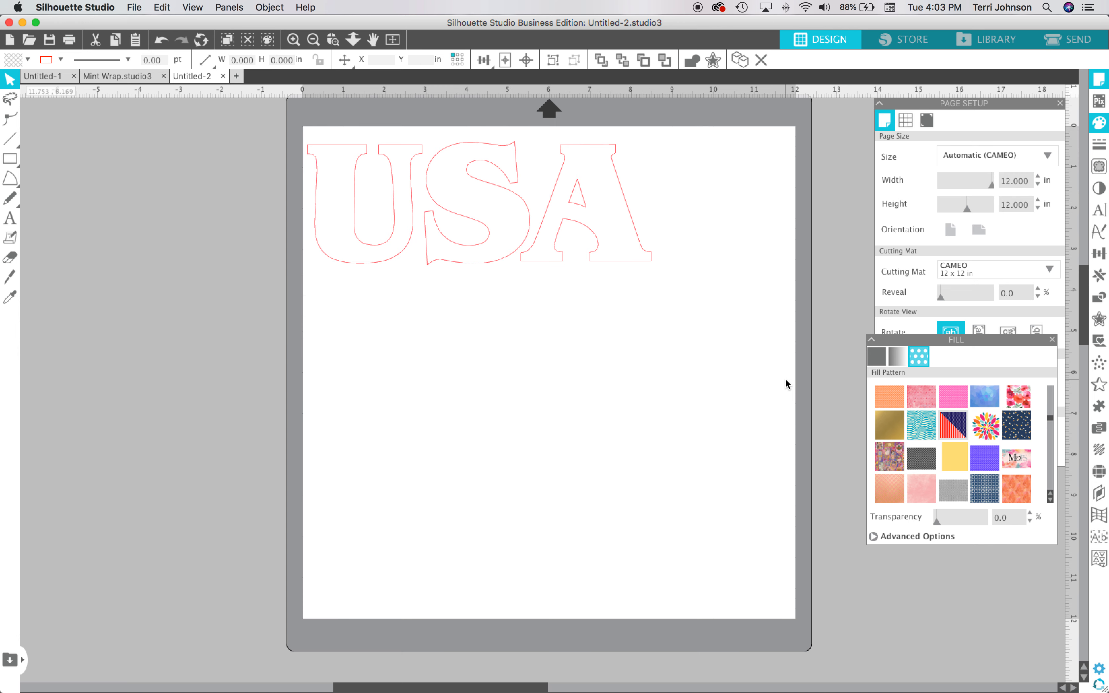
Step: Enlarge the three plain USA letters together to about 11.4 in wide and group them
{"action": "left_click_drag", "start_coordinate": [280, 122], "coordinate": [643, 203]}
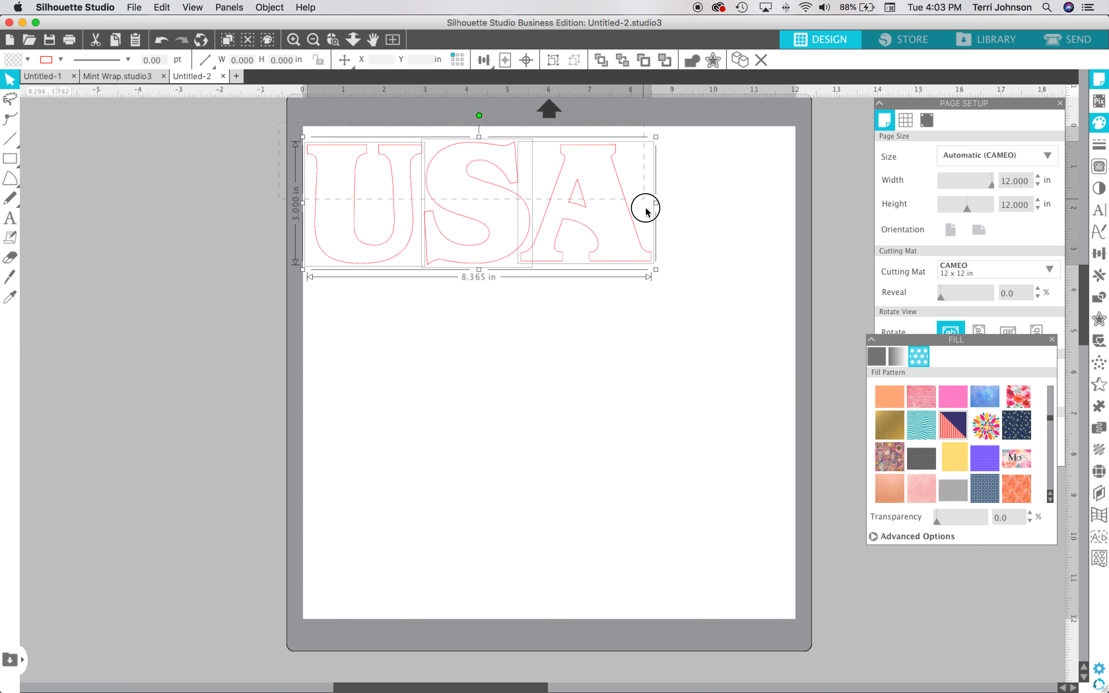
{"action": "left_click_drag", "start_coordinate": [655, 268], "coordinate": [768, 353]}
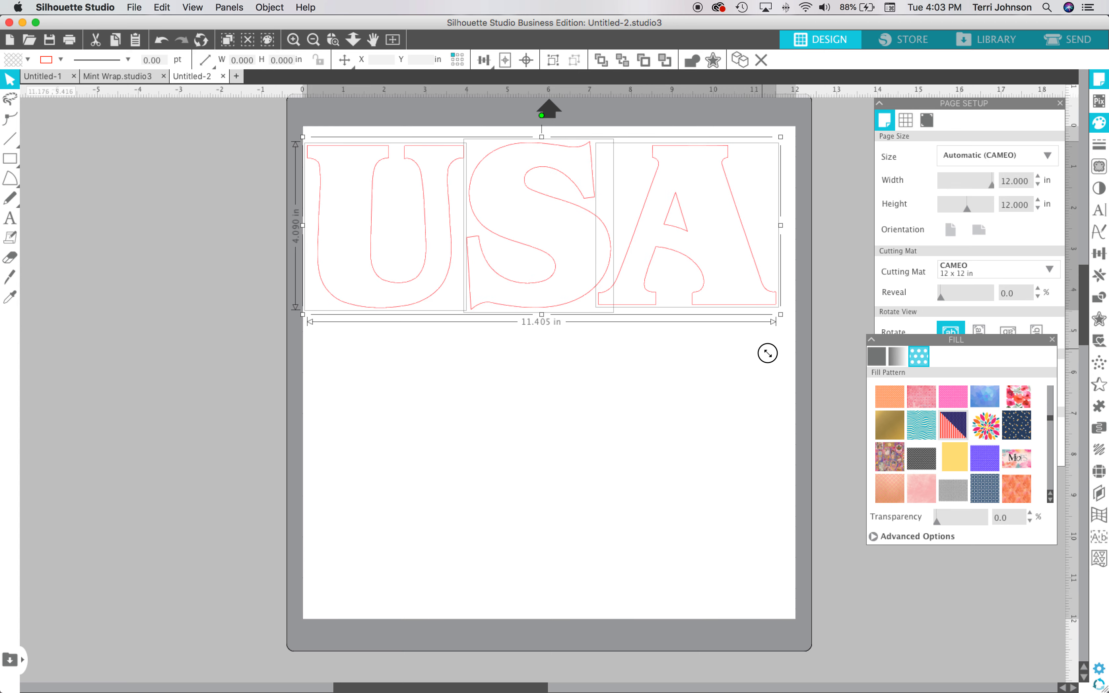
{"action": "right_click", "coordinate": [613, 286]}
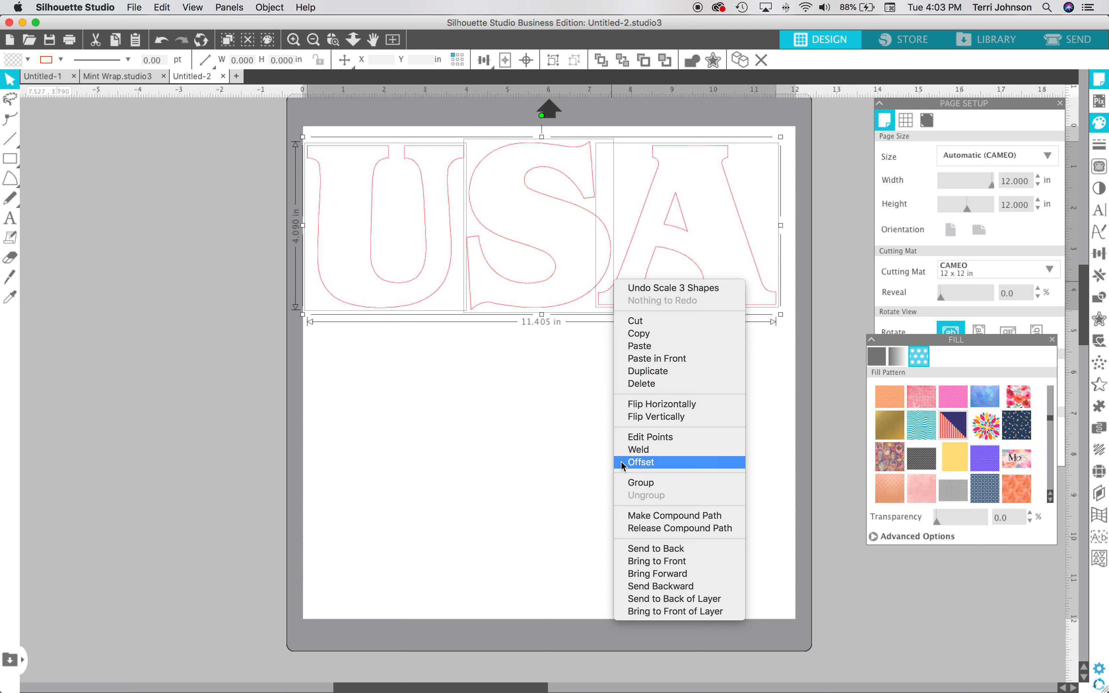
{"action": "left_click", "coordinate": [630, 485]}
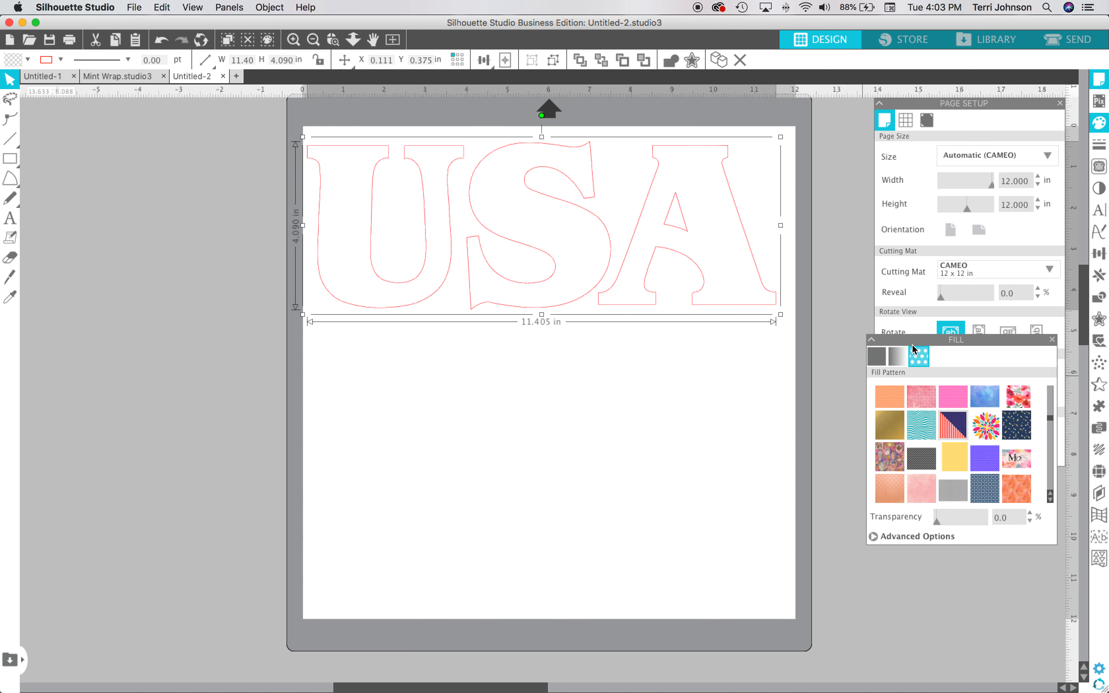
Step: Reopen the fill options away from the USA lettering and browse the available fill patterns
{"action": "left_click", "coordinate": [1052, 340]}
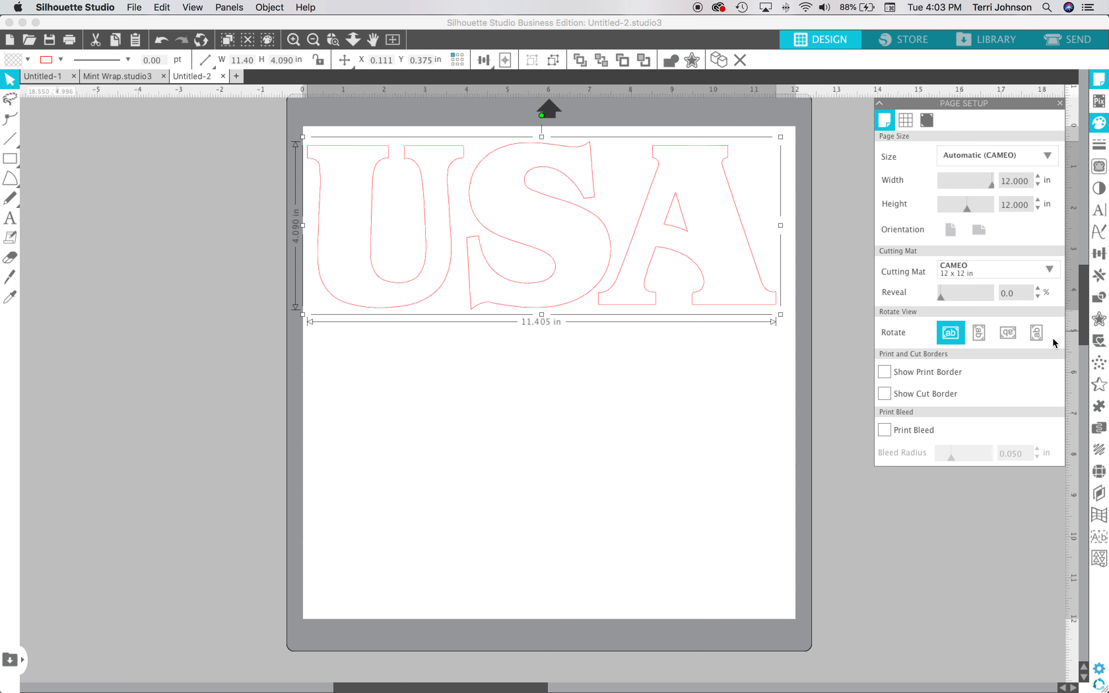
{"action": "left_click", "coordinate": [1099, 123]}
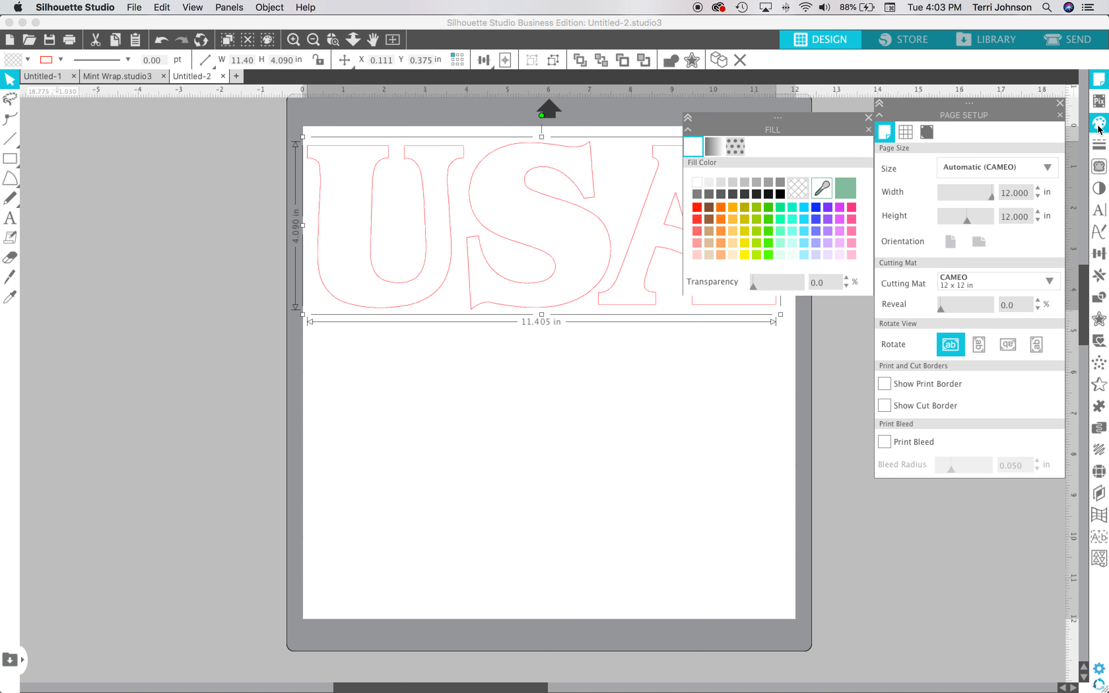
{"action": "left_click", "coordinate": [738, 133]}
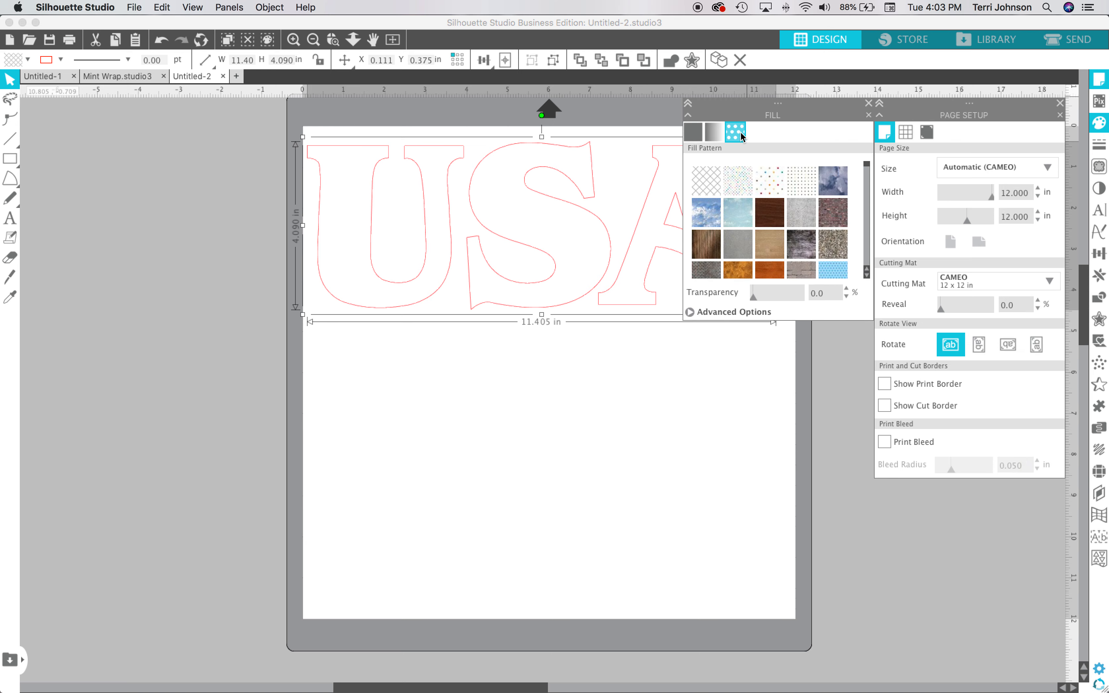
{"action": "left_click_drag", "start_coordinate": [801, 116], "coordinate": [990, 286]}
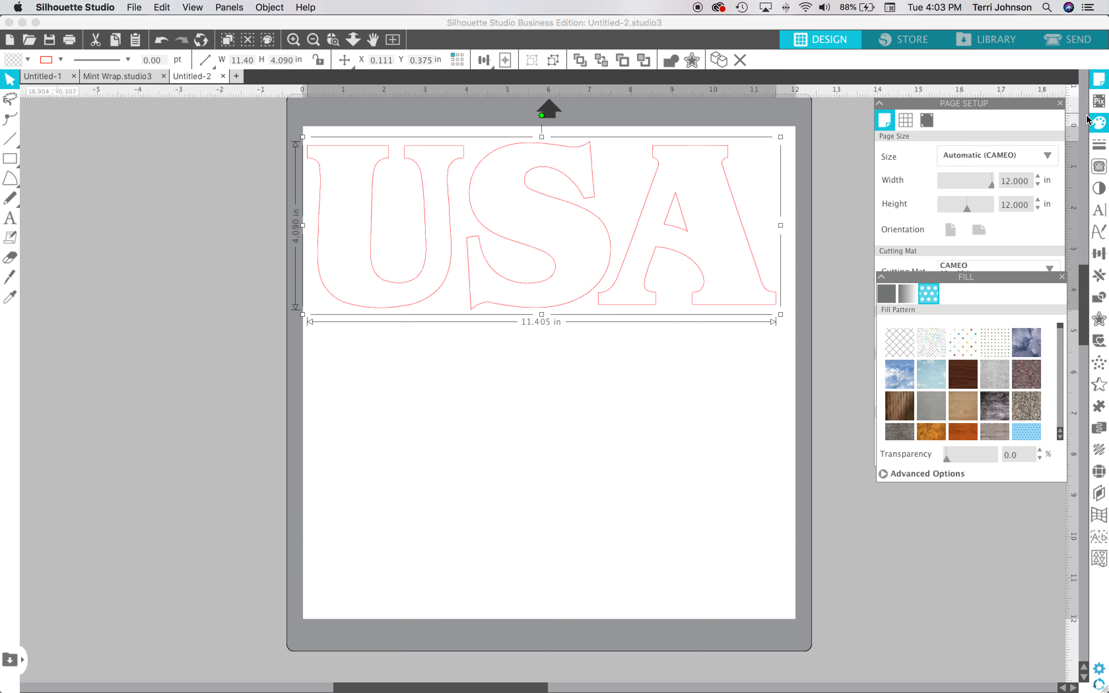
{"action": "scroll", "coordinate": [929, 357], "scroll_direction": "down", "scroll_amount": 10}
{"action": "scroll", "coordinate": [930, 353], "scroll_direction": "down", "scroll_amount": 10}
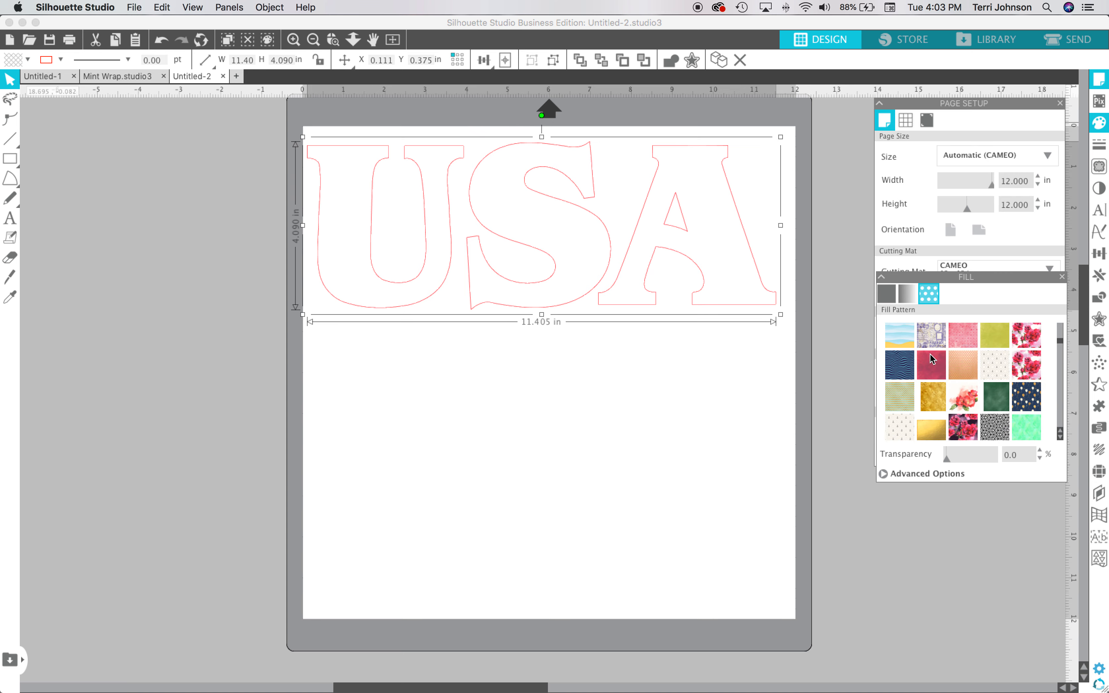
{"action": "scroll", "coordinate": [929, 353], "scroll_direction": "down", "scroll_amount": 10}
{"action": "scroll", "coordinate": [930, 353], "scroll_direction": "down", "scroll_amount": 10}
{"action": "scroll", "coordinate": [930, 353], "scroll_direction": "down", "scroll_amount": 10}
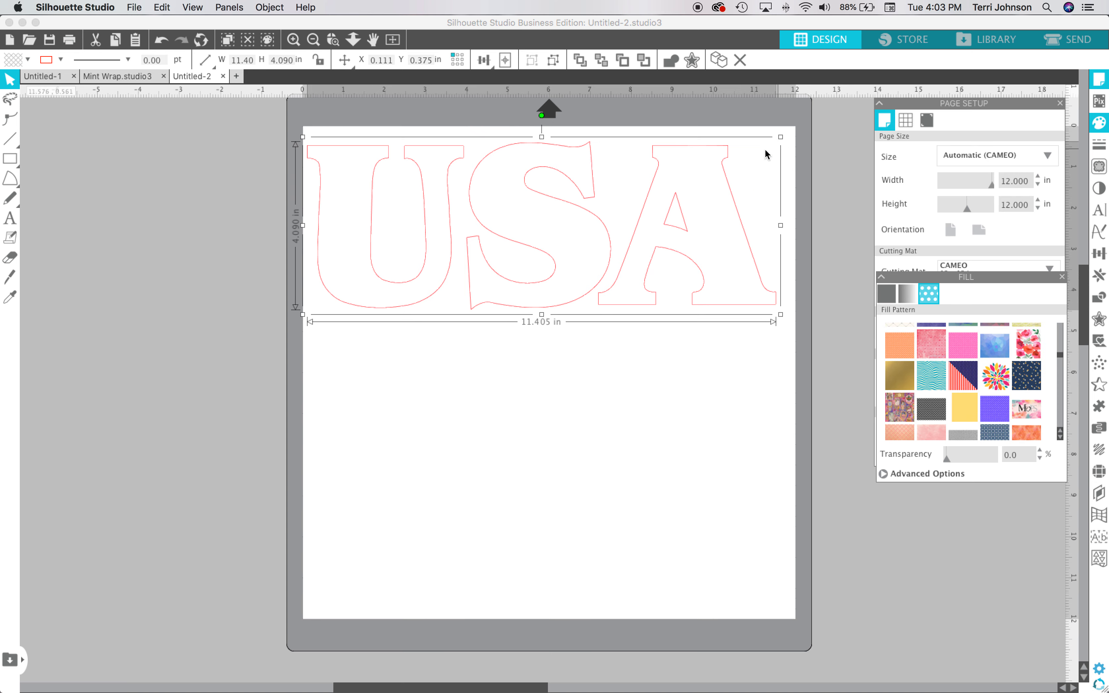
Step: Search the design library for "star"
{"action": "left_click", "coordinate": [996, 40]}
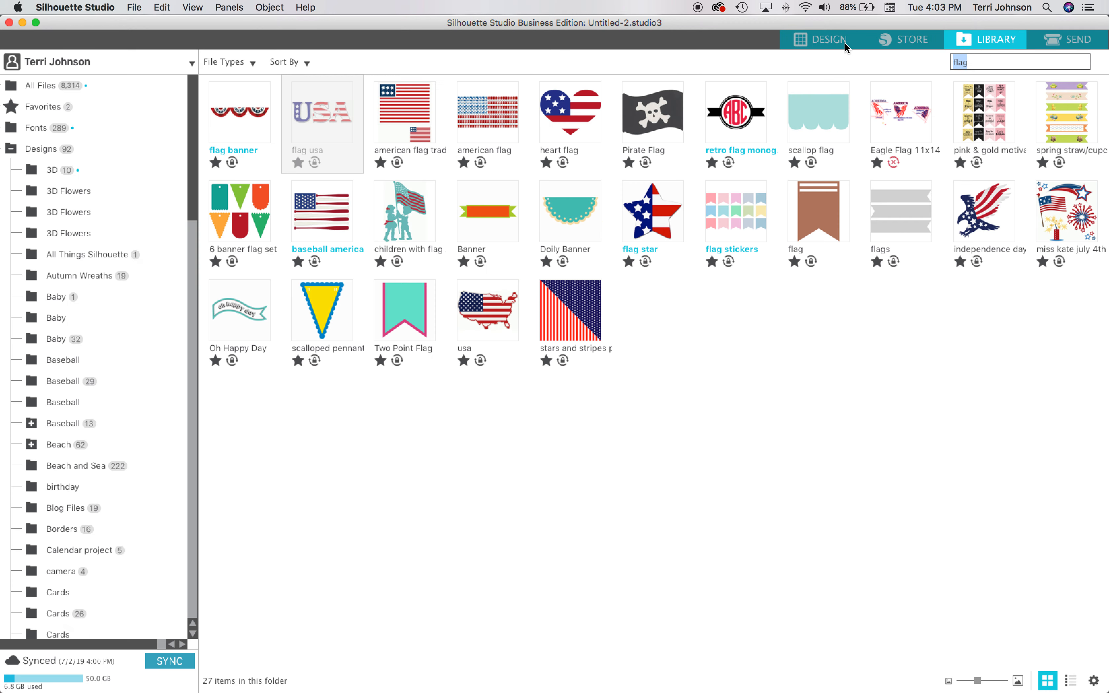
{"action": "type", "text": "star"}
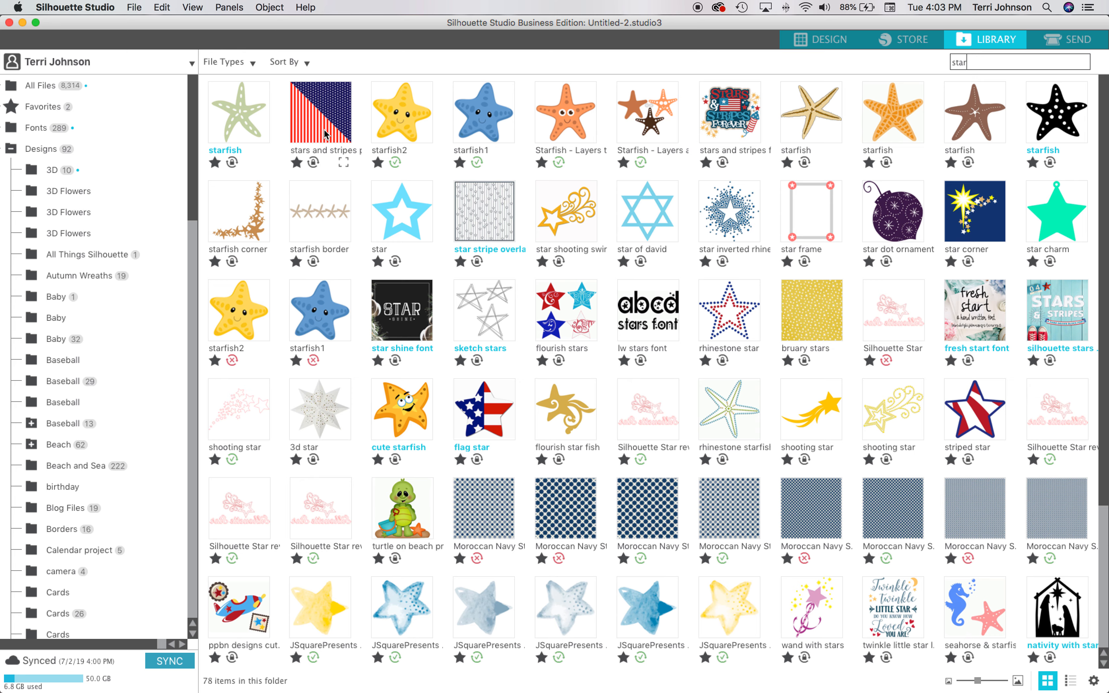
Step: Fill the USA lettering with the stars and stripes pattern from the library, and undo the fill
{"action": "left_click", "coordinate": [805, 49]}
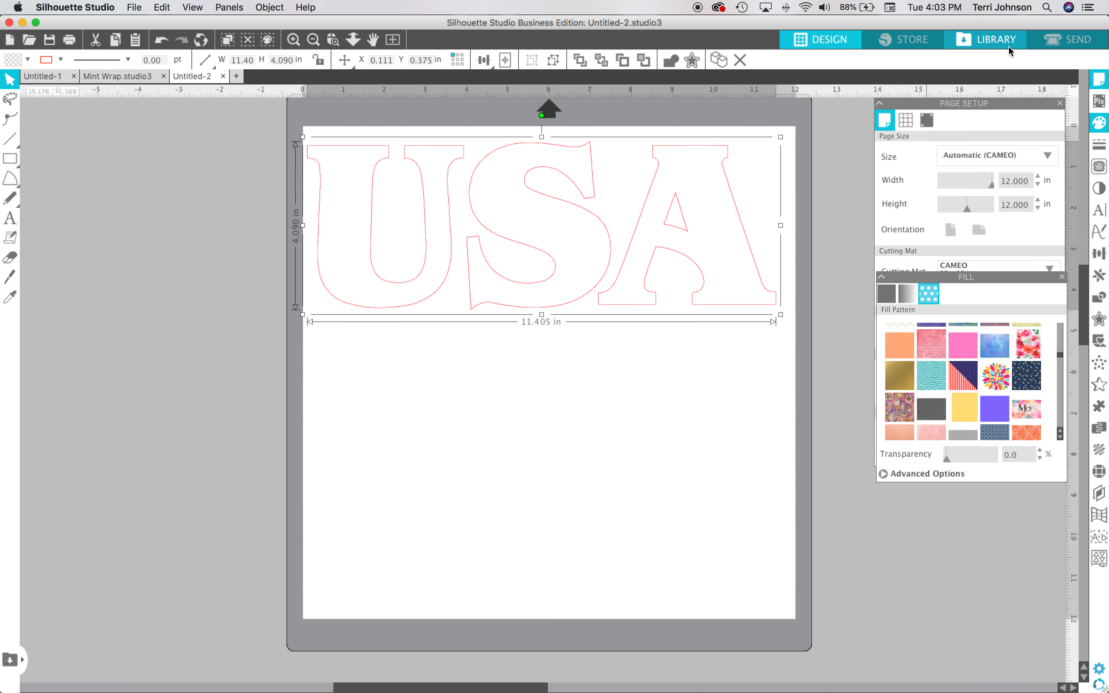
{"action": "left_click", "coordinate": [1009, 45]}
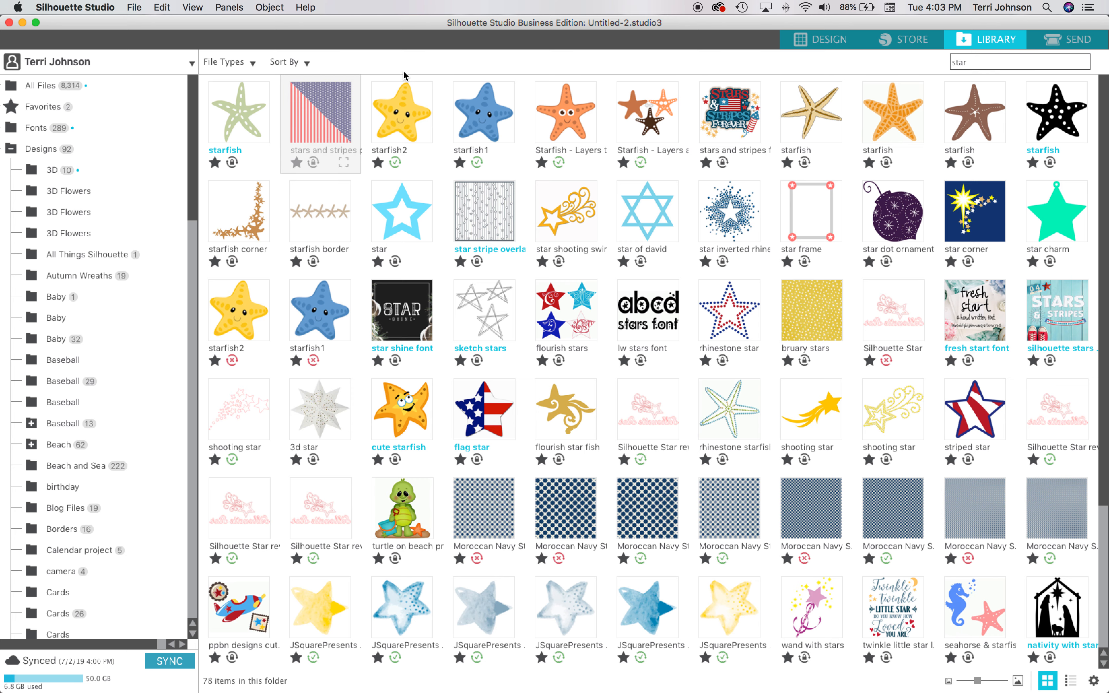
{"action": "left_click", "coordinate": [801, 46]}
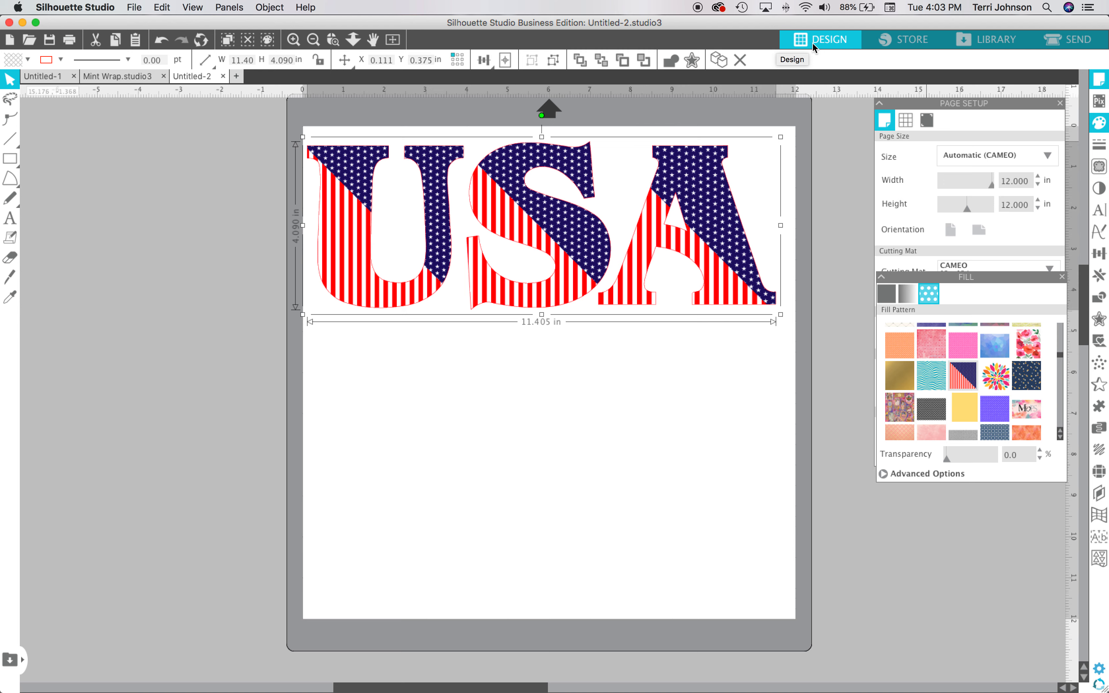
{"action": "key", "text": "super+z"}
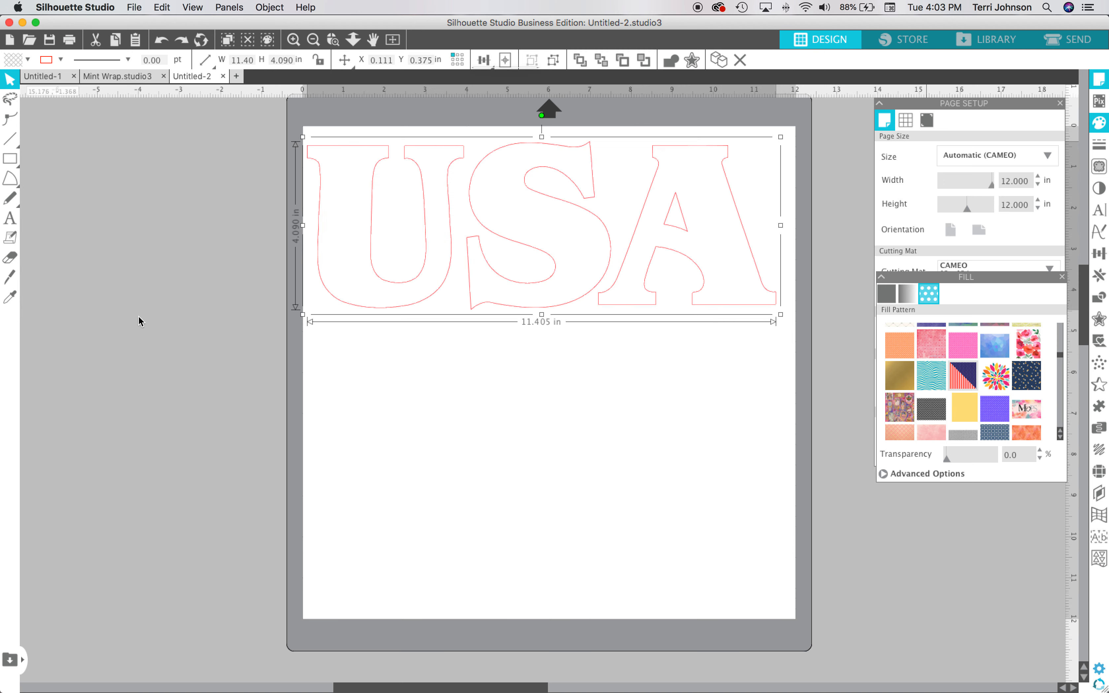
Step: Show the library beside the design page and clear the Page Setup and Fill options away from the USA lettering
{"action": "left_click", "coordinate": [11, 663]}
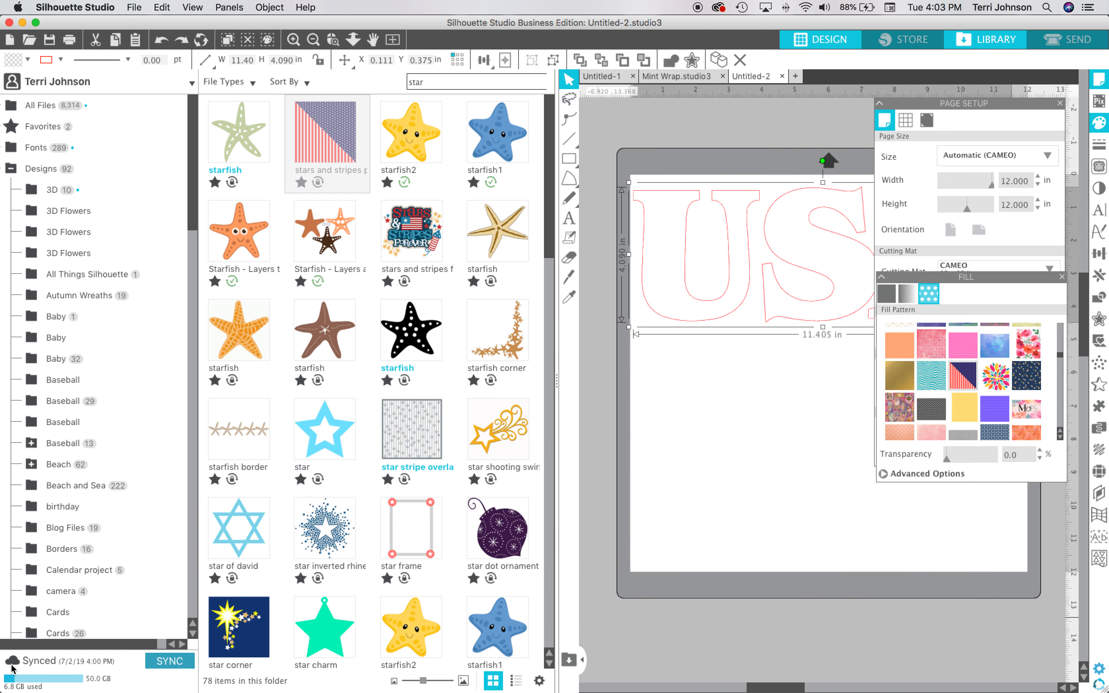
{"action": "left_click_drag", "start_coordinate": [1045, 106], "coordinate": [983, 603]}
{"action": "left_click", "coordinate": [974, 594]}
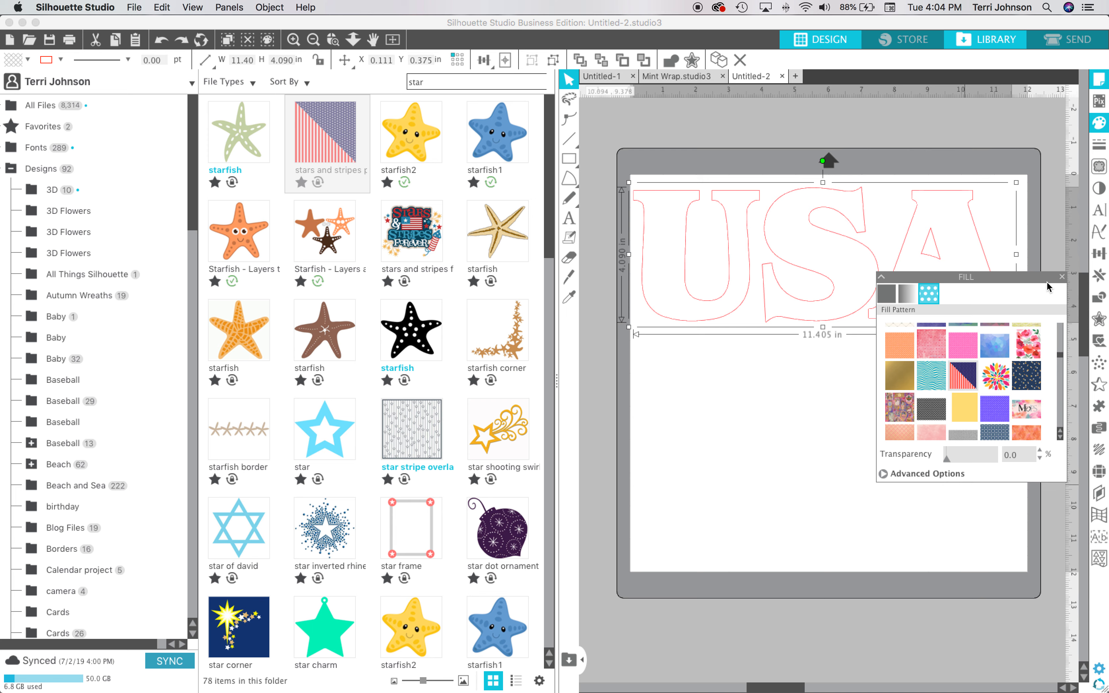
{"action": "left_click_drag", "start_coordinate": [1038, 278], "coordinate": [1061, 563]}
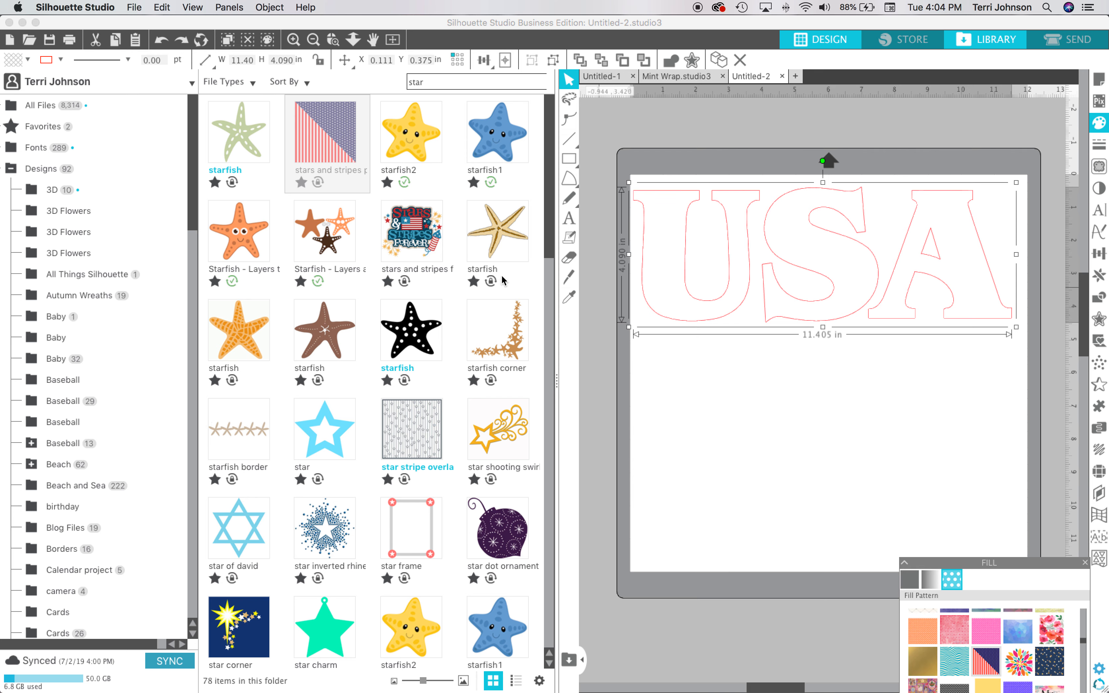
Step: Fill the USA lettering with the stars and stripes pattern from the library, and hide the library view
{"action": "scroll", "coordinate": [336, 298], "scroll_direction": "down", "scroll_amount": 1}
{"action": "scroll", "coordinate": [336, 298], "scroll_direction": "down", "scroll_amount": 5}
{"action": "scroll", "coordinate": [336, 298], "scroll_direction": "up", "scroll_amount": 6}
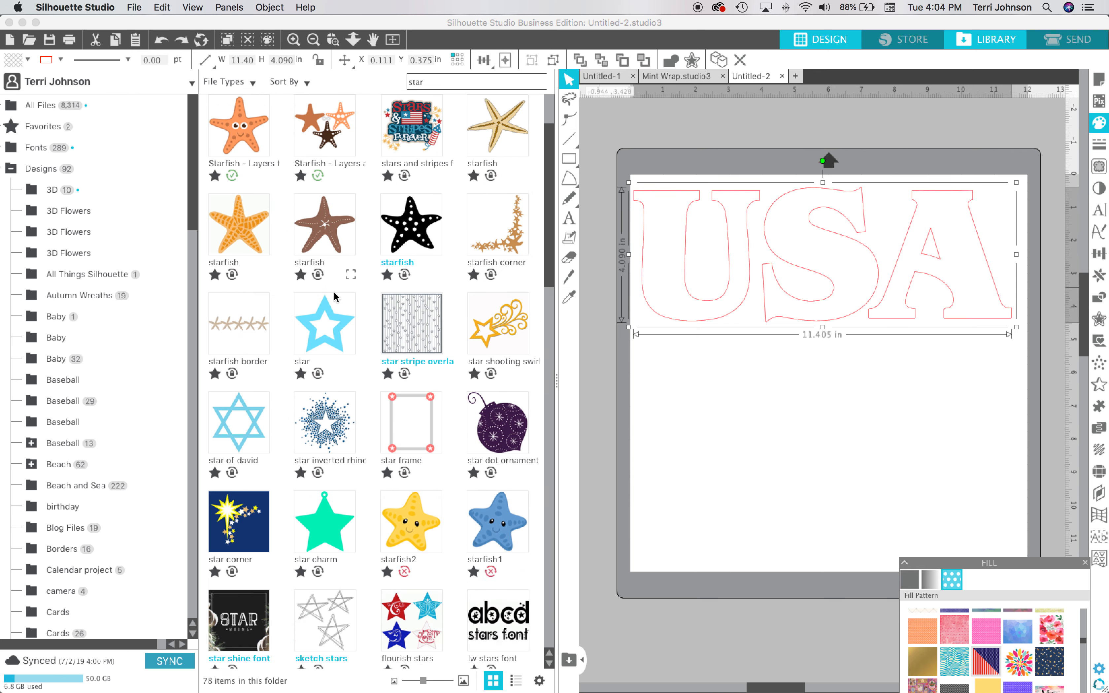
{"action": "double_click", "coordinate": [321, 151]}
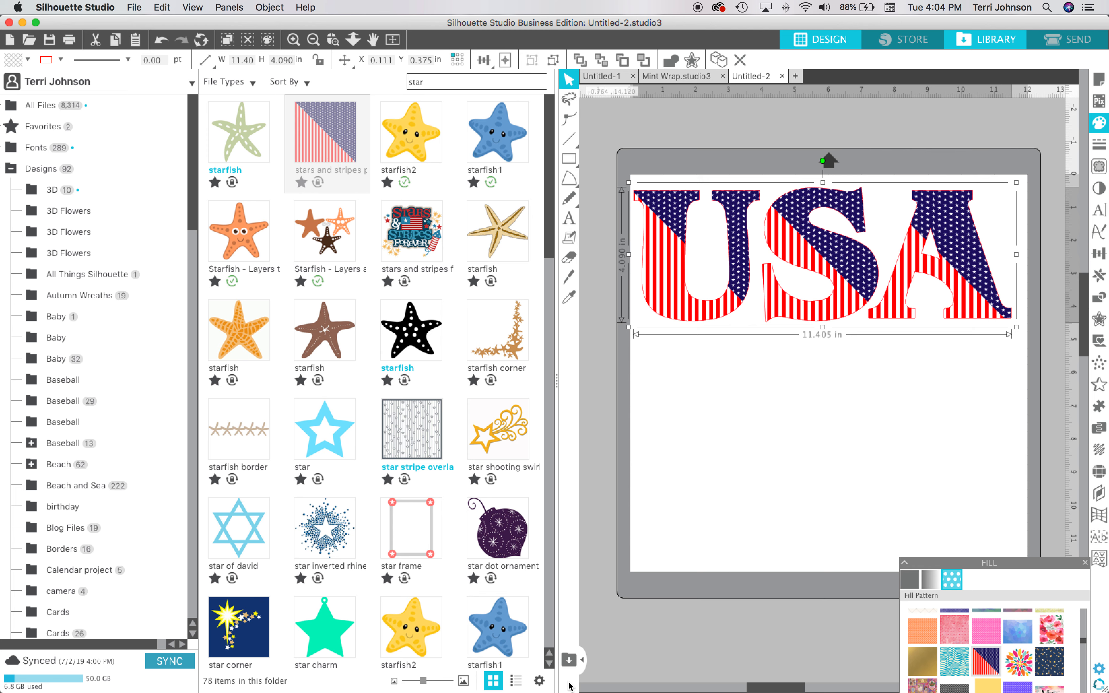
{"action": "left_click", "coordinate": [581, 660]}
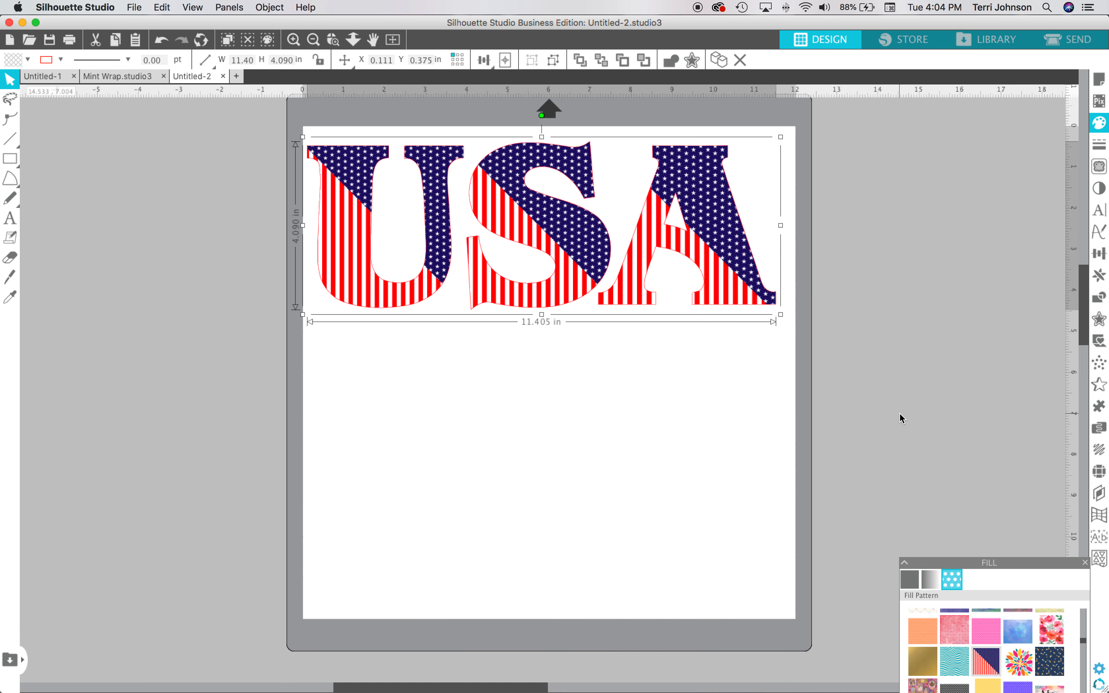
Step: Move the USA lettering down the page to about X 0.27 in, Y 2.03 in and scale its fill pattern to 104%
{"action": "left_click_drag", "start_coordinate": [1002, 563], "coordinate": [985, 118]}
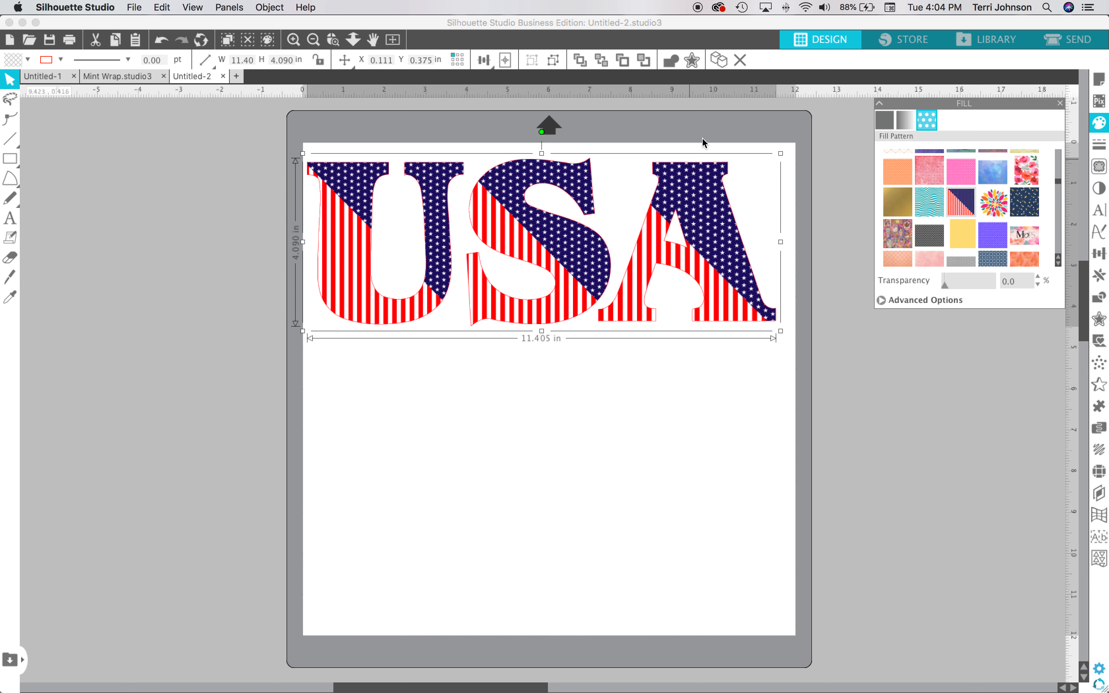
{"action": "left_click", "coordinate": [912, 301]}
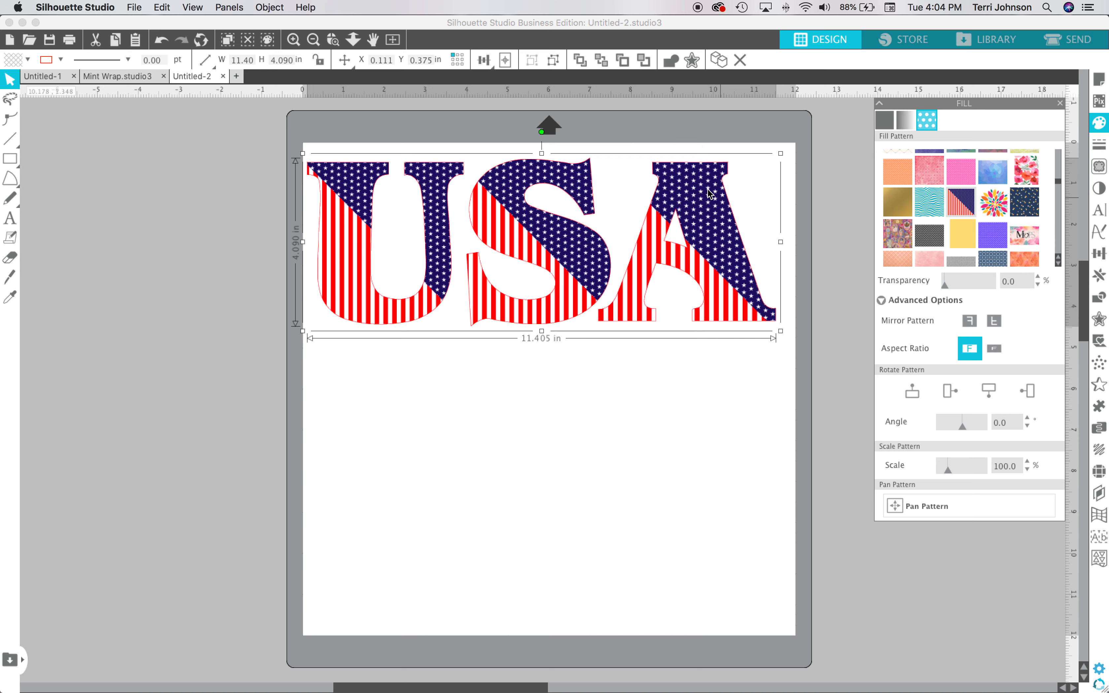
{"action": "left_click_drag", "start_coordinate": [567, 179], "coordinate": [573, 246]}
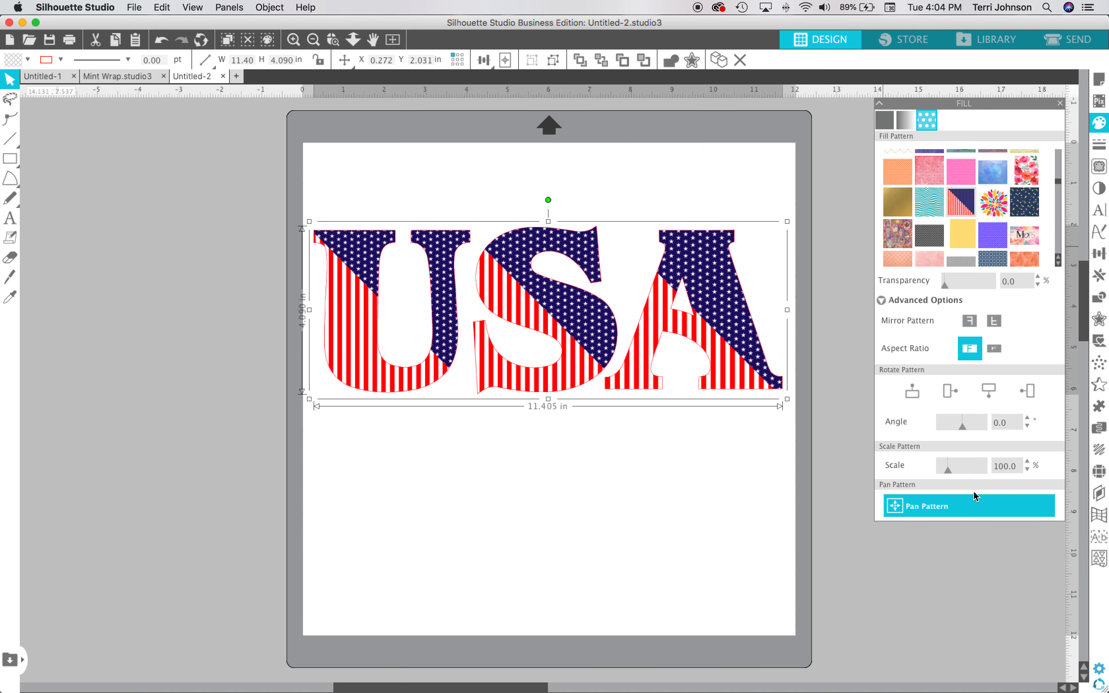
{"action": "left_click_drag", "start_coordinate": [947, 472], "coordinate": [948, 473]}
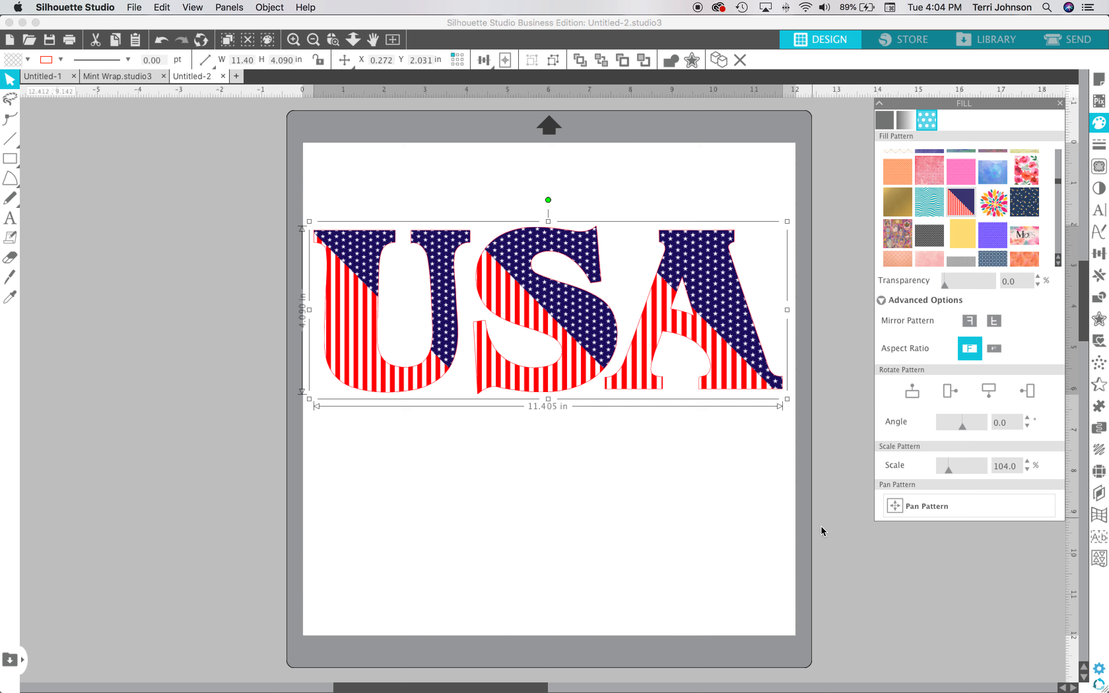
Step: Pan the stars and stripes pattern slightly left and down inside the USA lettering, and close the fill options
{"action": "left_click", "coordinate": [892, 509]}
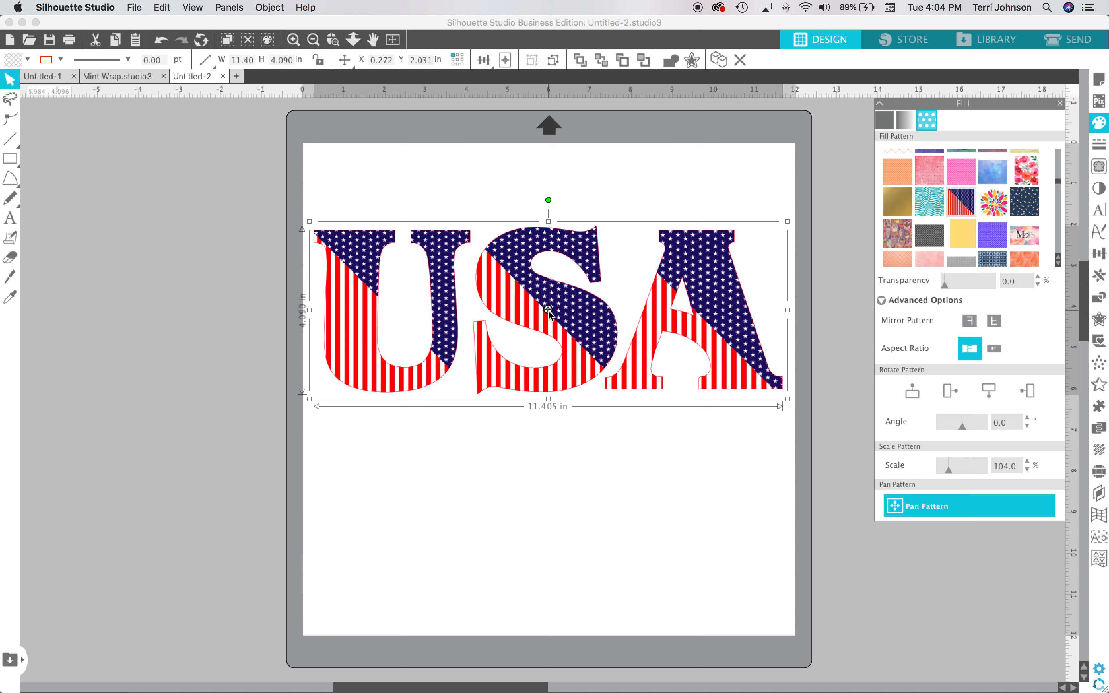
{"action": "left_click_drag", "start_coordinate": [548, 311], "coordinate": [538, 314]}
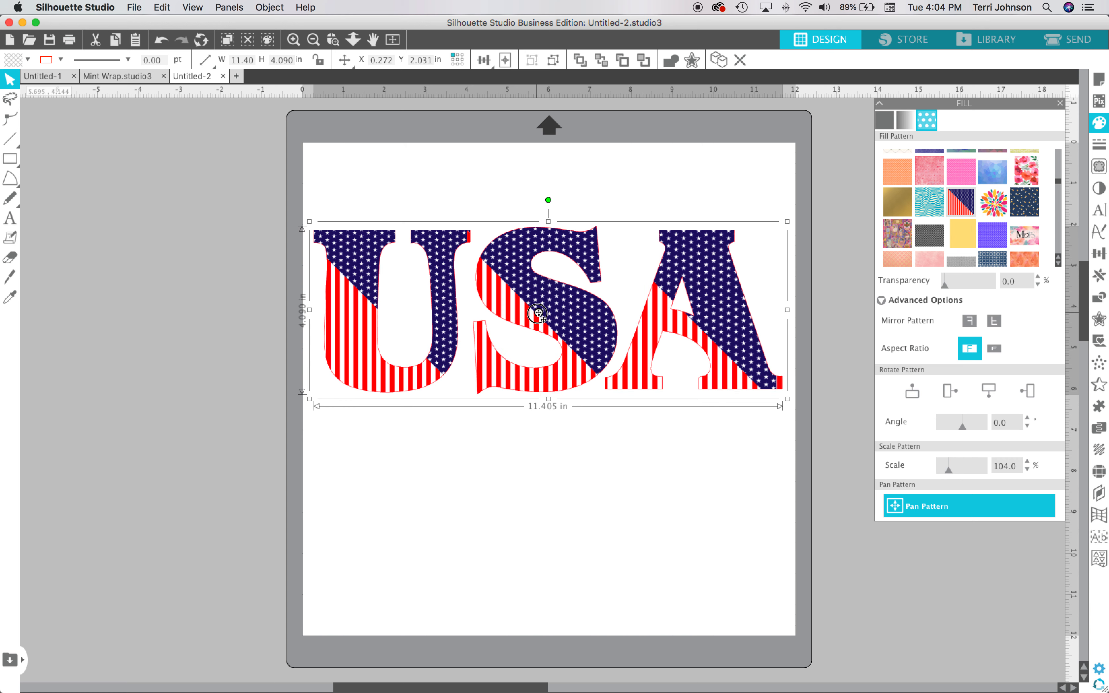
{"action": "left_click_drag", "start_coordinate": [539, 313], "coordinate": [538, 313]}
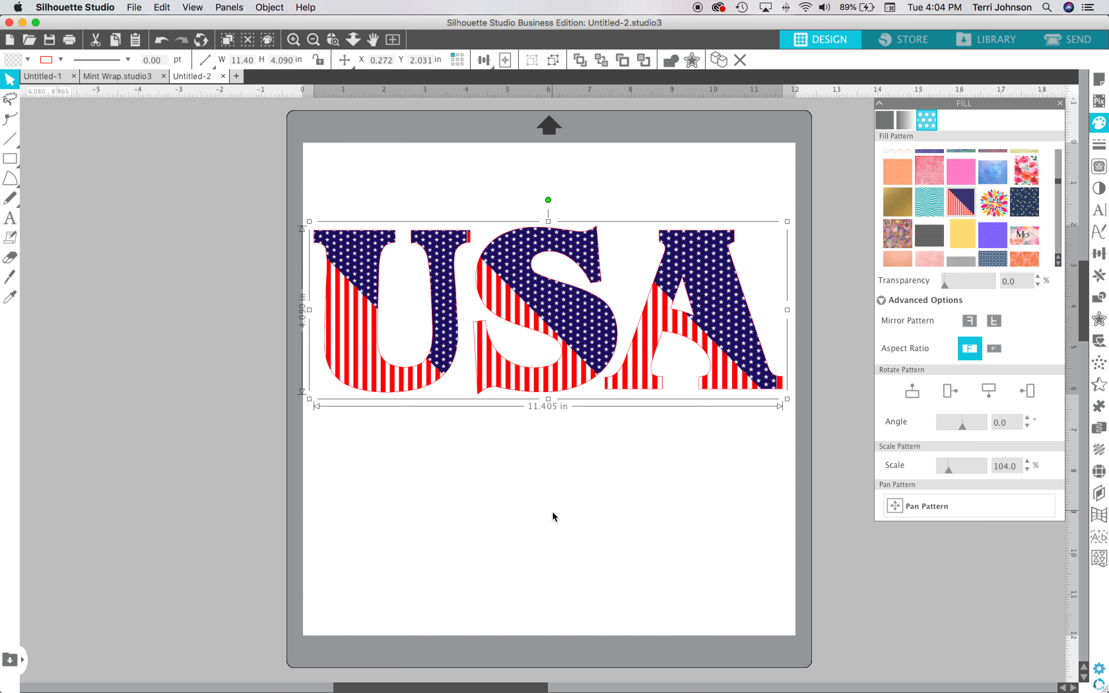
{"action": "left_click", "coordinate": [1060, 104]}
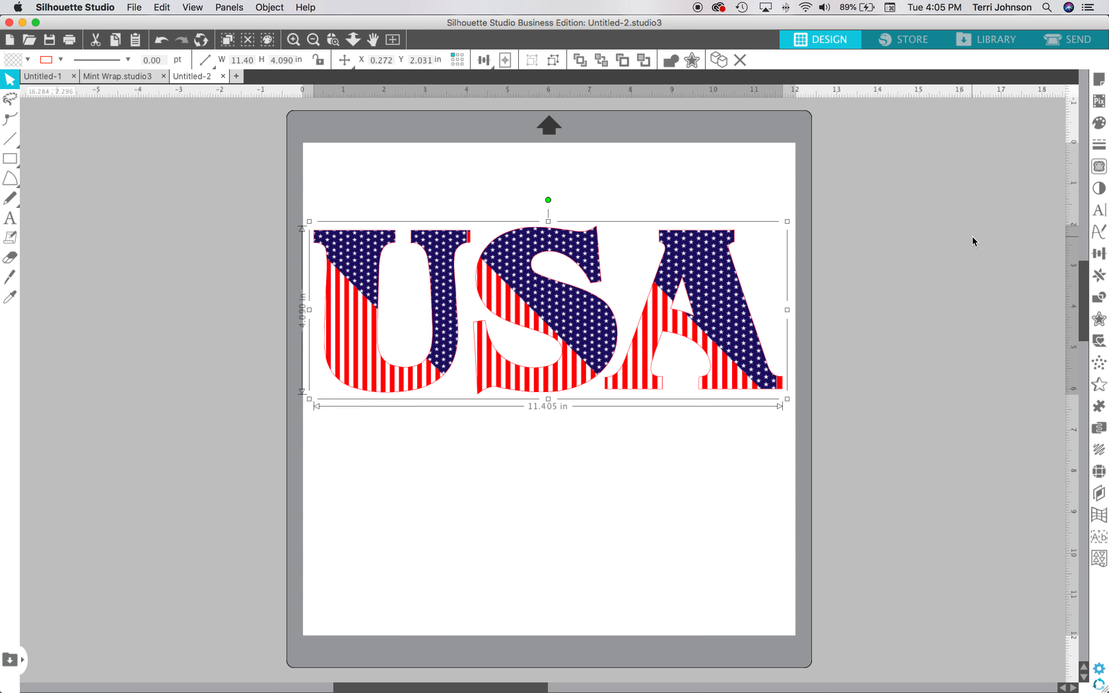
Step: Thicken the outline of the USA lettering to 4.25 pt and colour it black
{"action": "left_click", "coordinate": [1099, 144]}
{"action": "left_click_drag", "start_coordinate": [947, 186], "coordinate": [954, 185]}
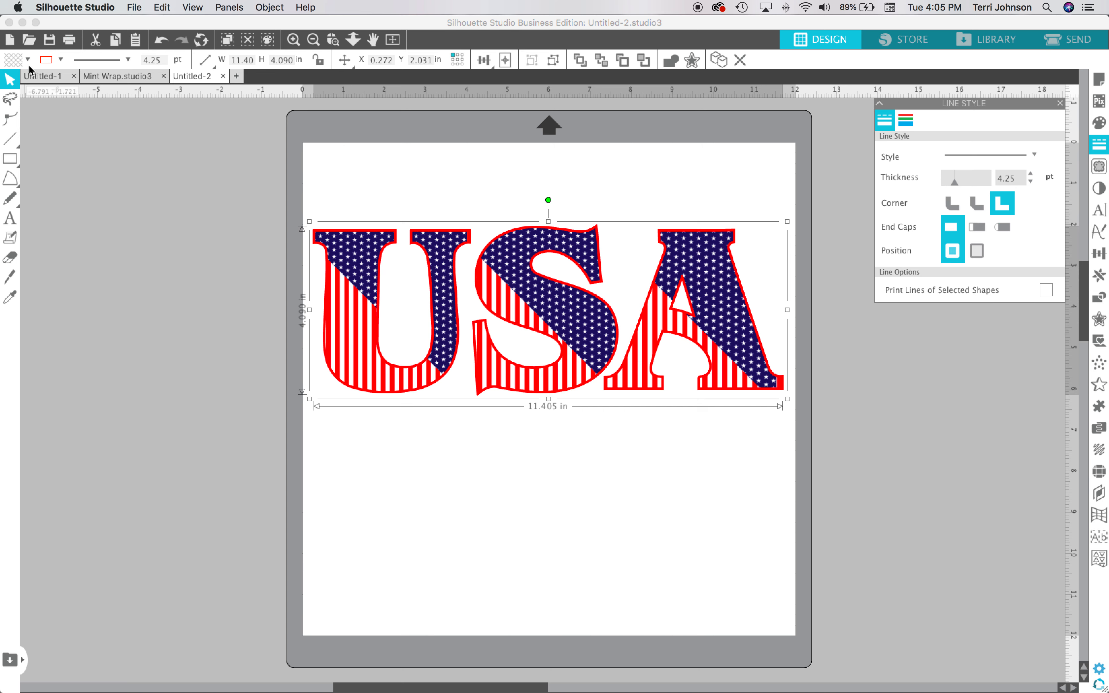
{"action": "left_click", "coordinate": [58, 60]}
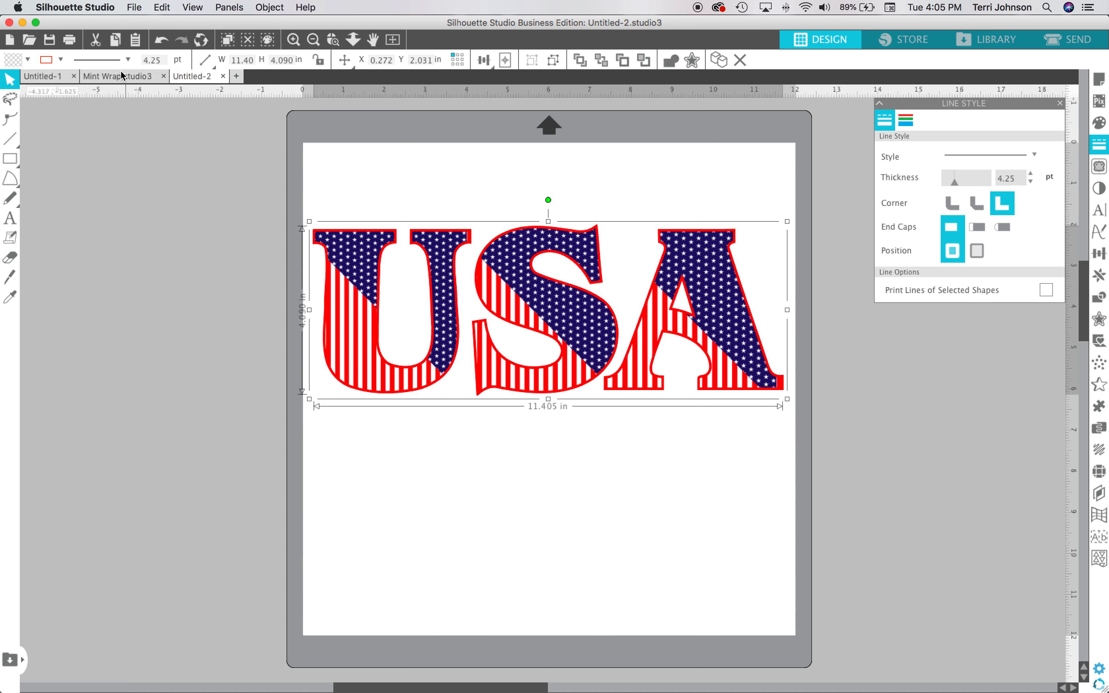
{"action": "left_click", "coordinate": [60, 62]}
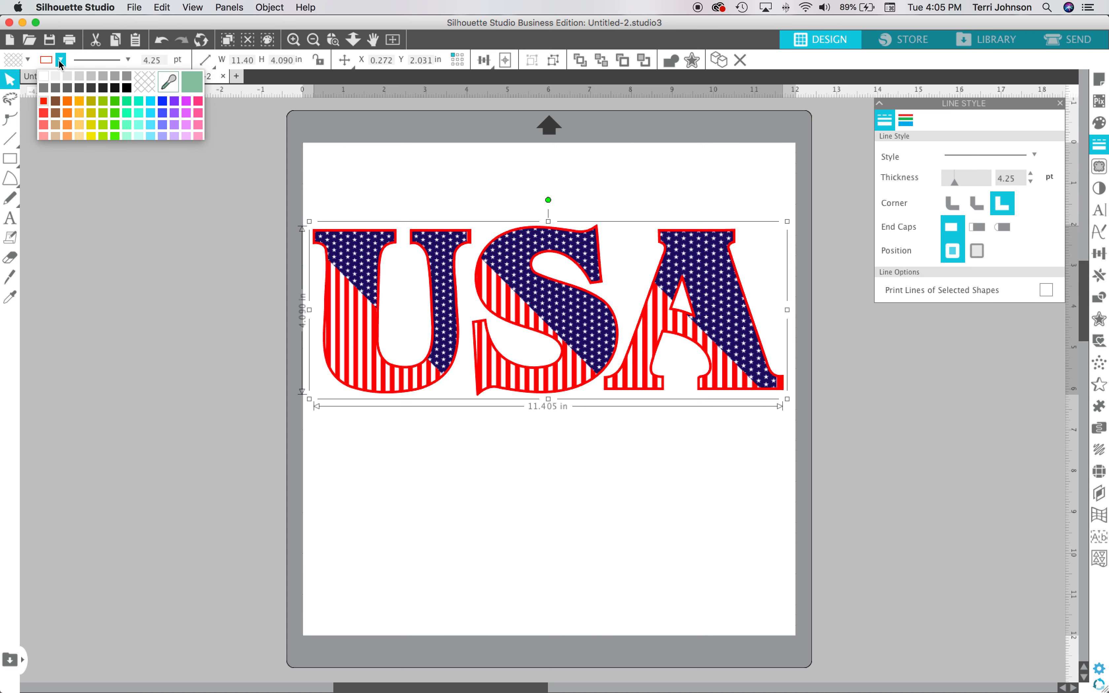
{"action": "left_click", "coordinate": [126, 87]}
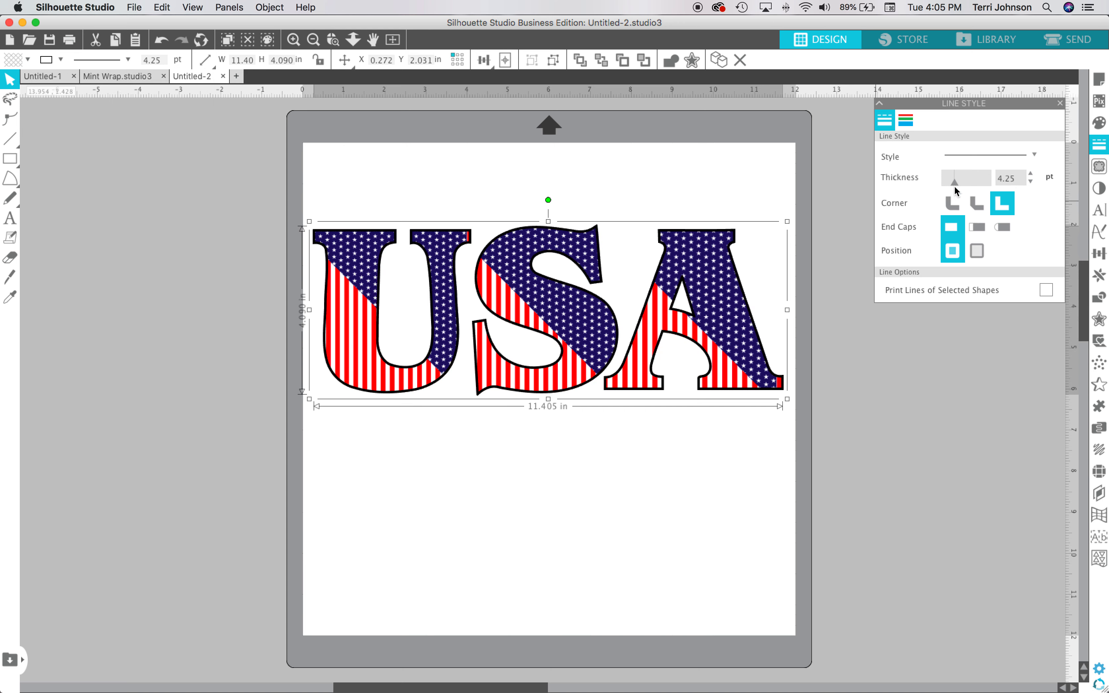
Step: Increase the USA lettering's outline to 6.50 pt and shift the lettering to about X 0.37 in, Y 2.11 in
{"action": "left_click_drag", "start_coordinate": [953, 184], "coordinate": [961, 185]}
{"action": "left_click", "coordinate": [629, 384]}
{"action": "left_click_drag", "start_coordinate": [629, 385], "coordinate": [634, 388]}
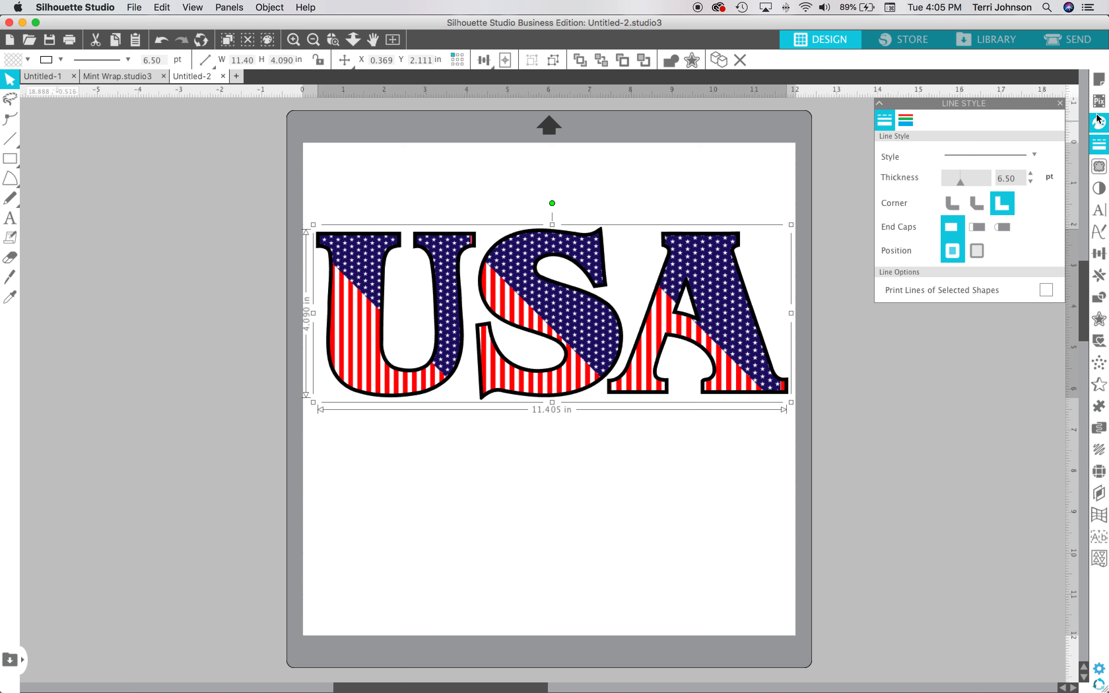
Step: Close the line style options and pan the stars and stripes pattern slightly right and down inside the USA lettering
{"action": "left_click", "coordinate": [1101, 123]}
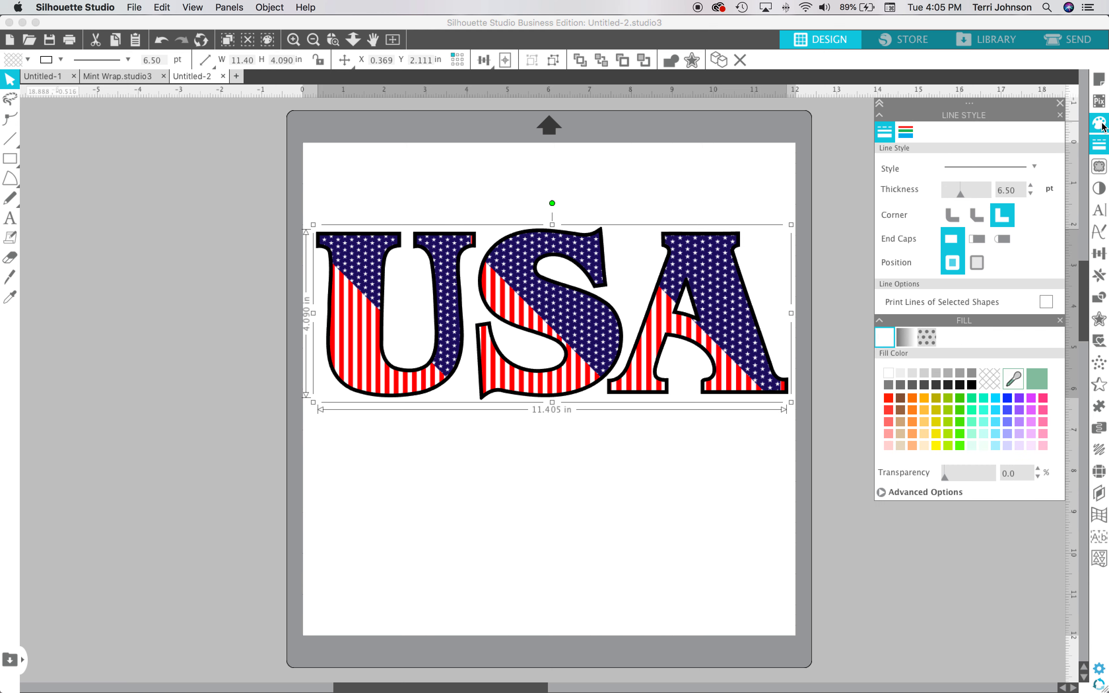
{"action": "left_click", "coordinate": [960, 488]}
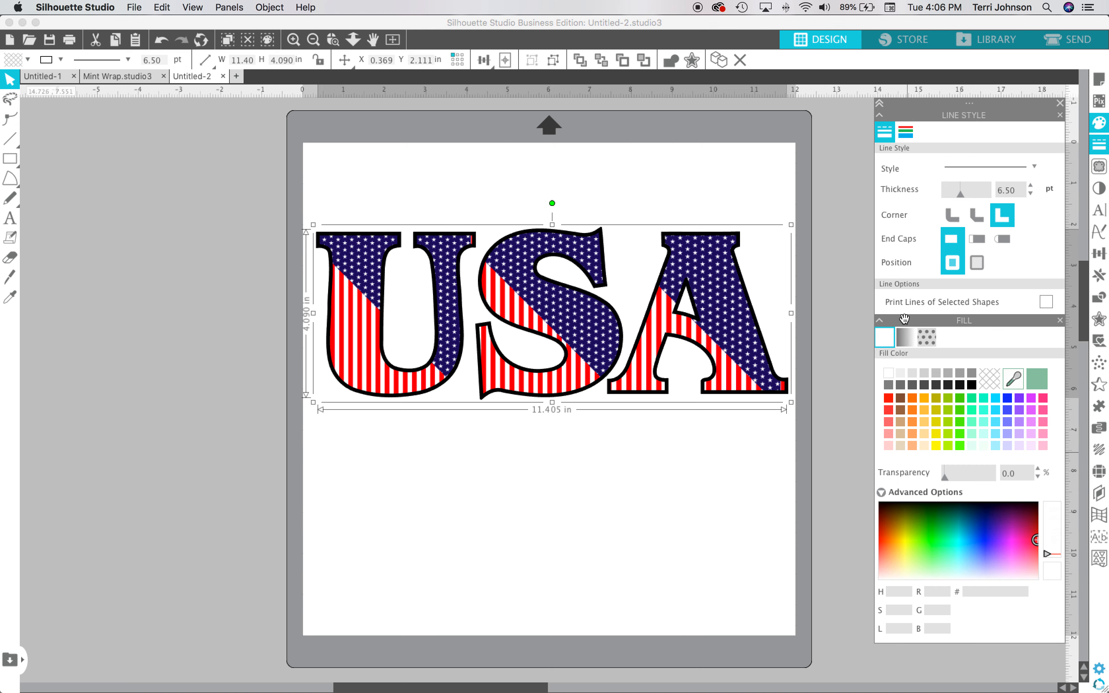
{"action": "left_click", "coordinate": [926, 339]}
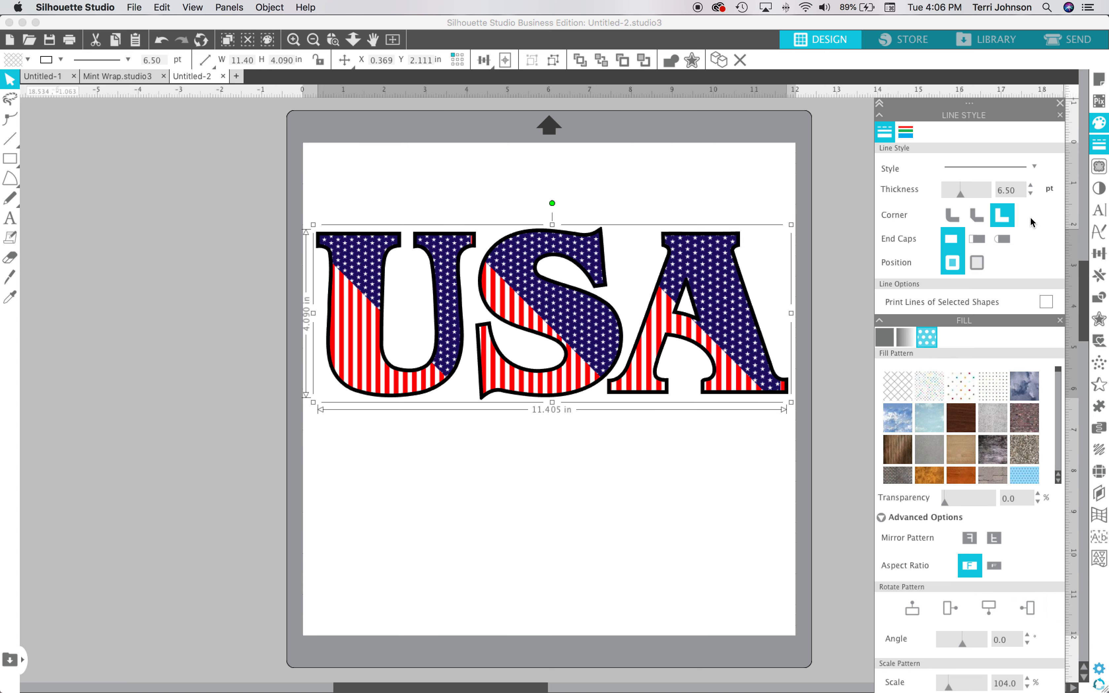
{"action": "left_click", "coordinate": [1059, 103]}
{"action": "left_click", "coordinate": [1099, 123]}
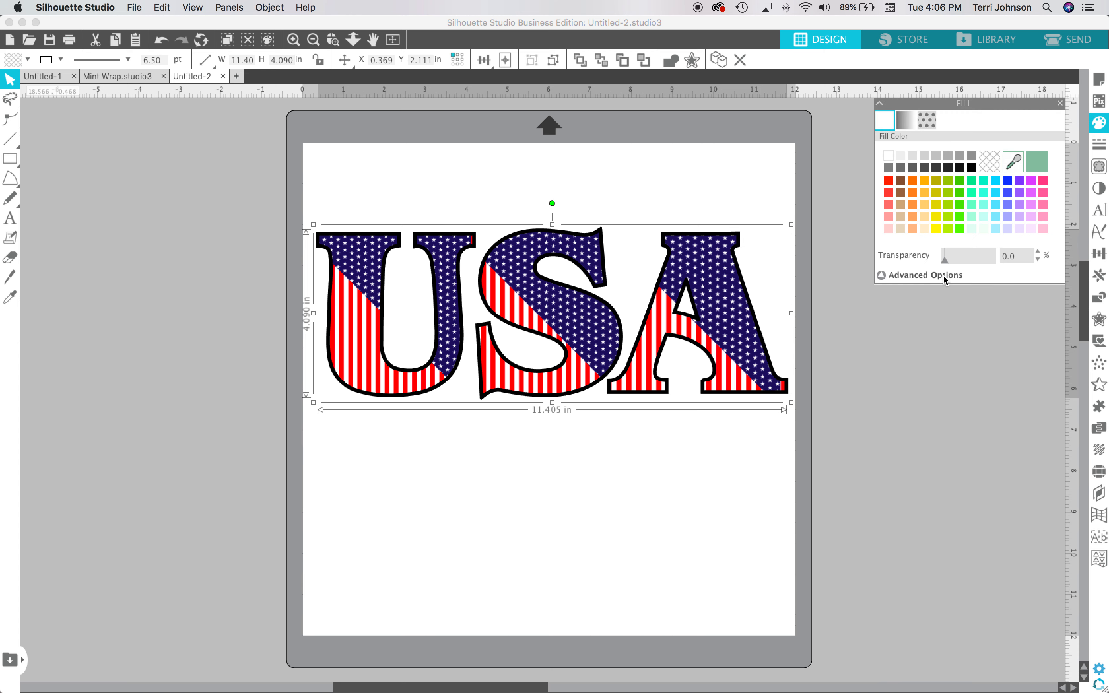
{"action": "left_click", "coordinate": [945, 275]}
{"action": "left_click", "coordinate": [926, 121]}
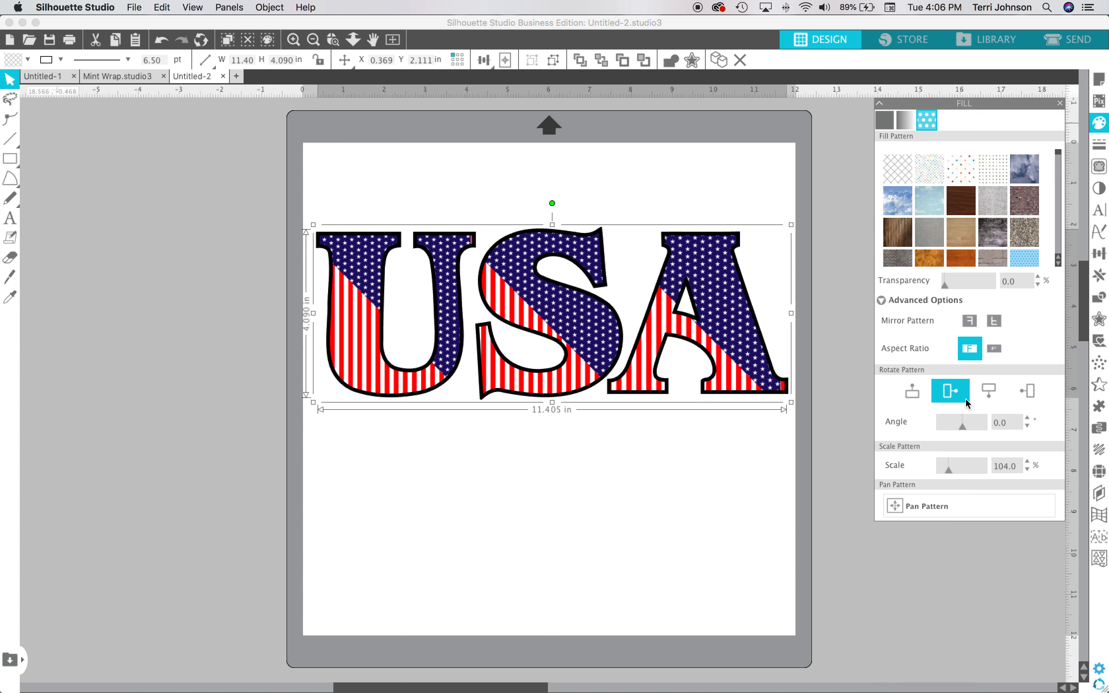
{"action": "left_click", "coordinate": [896, 505]}
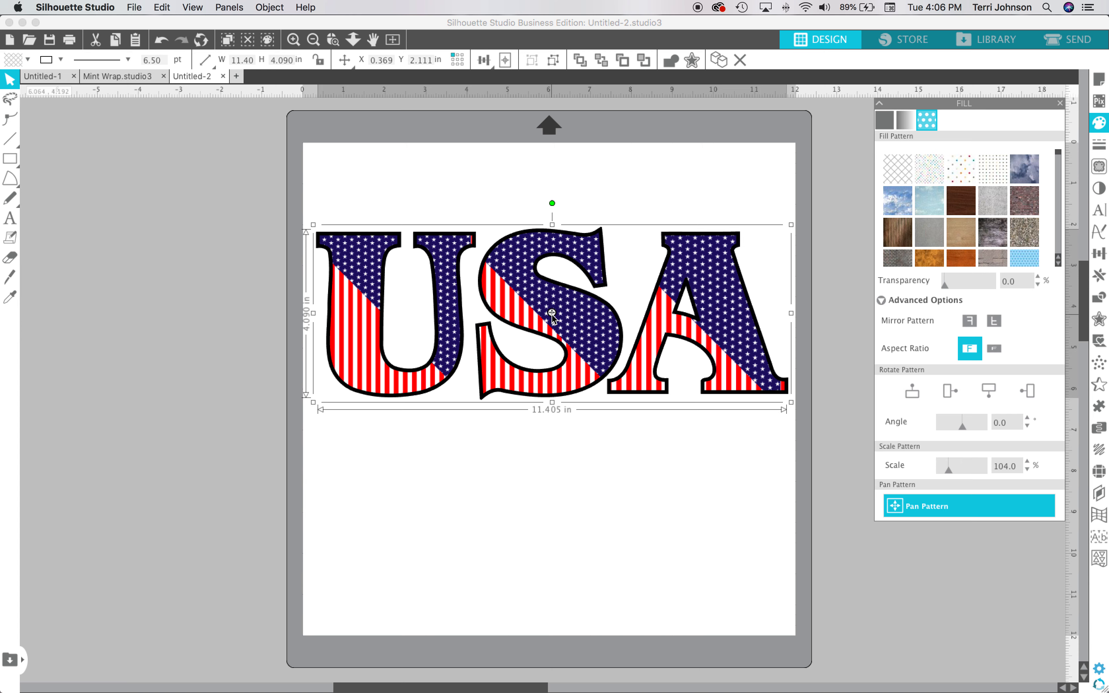
{"action": "left_click_drag", "start_coordinate": [552, 313], "coordinate": [556, 316]}
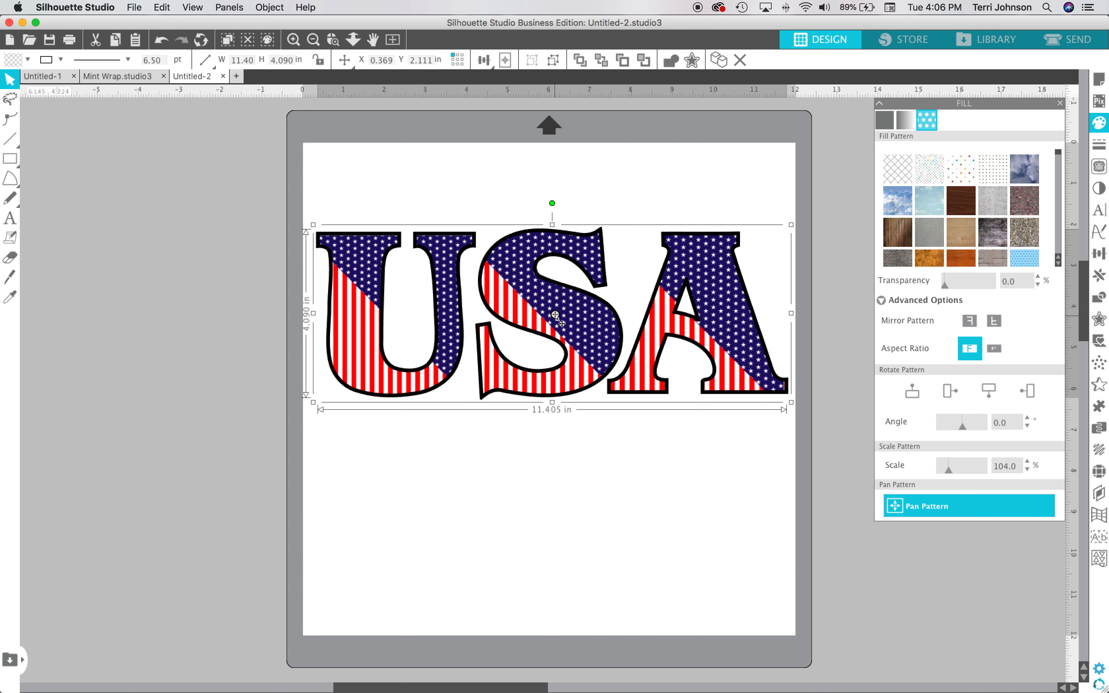
{"action": "left_click", "coordinate": [555, 316]}
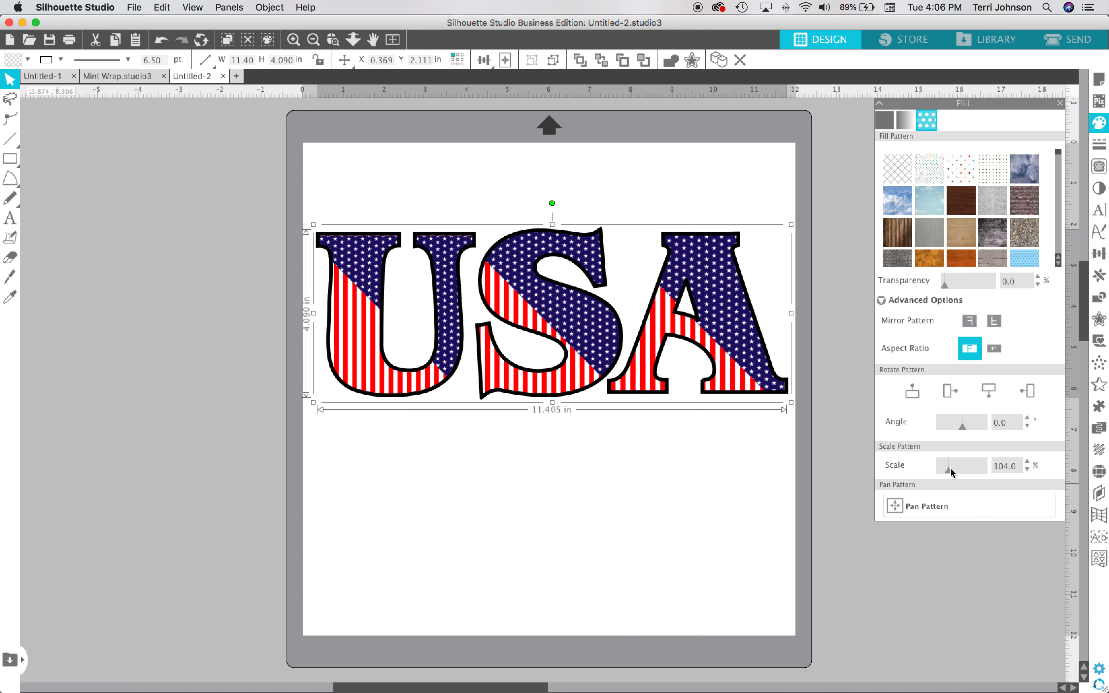
Step: Scale the fill pattern of the USA lettering to 154% and thicken its outline to 8.25 pt
{"action": "left_click_drag", "start_coordinate": [950, 474], "coordinate": [955, 475]}
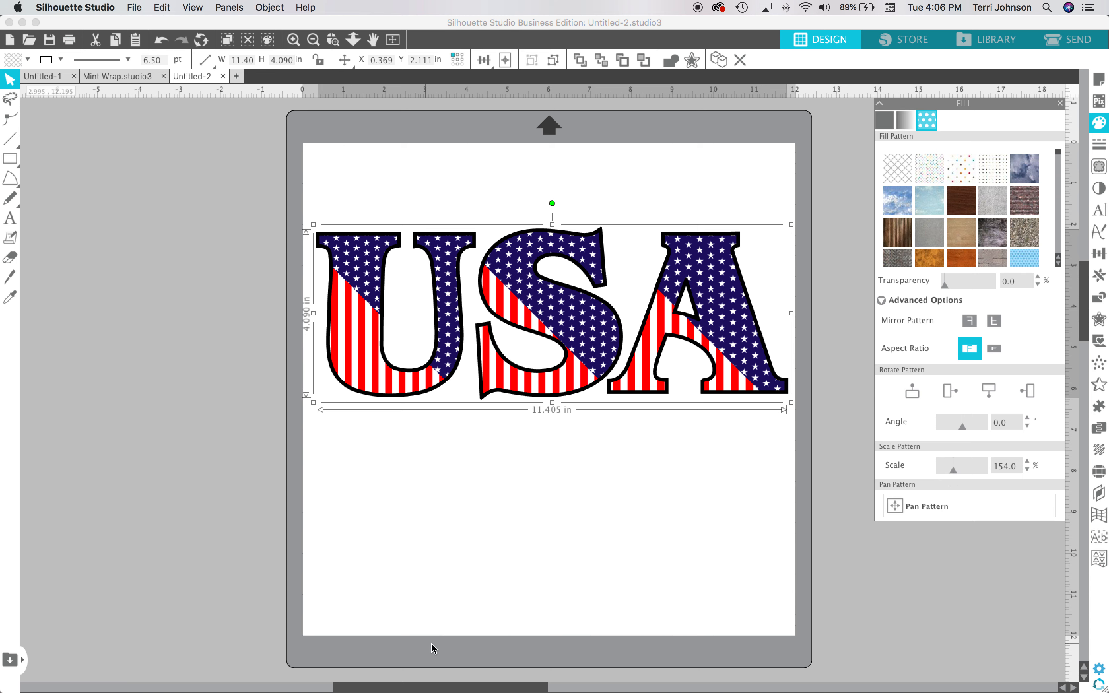
{"action": "left_click", "coordinate": [1066, 106]}
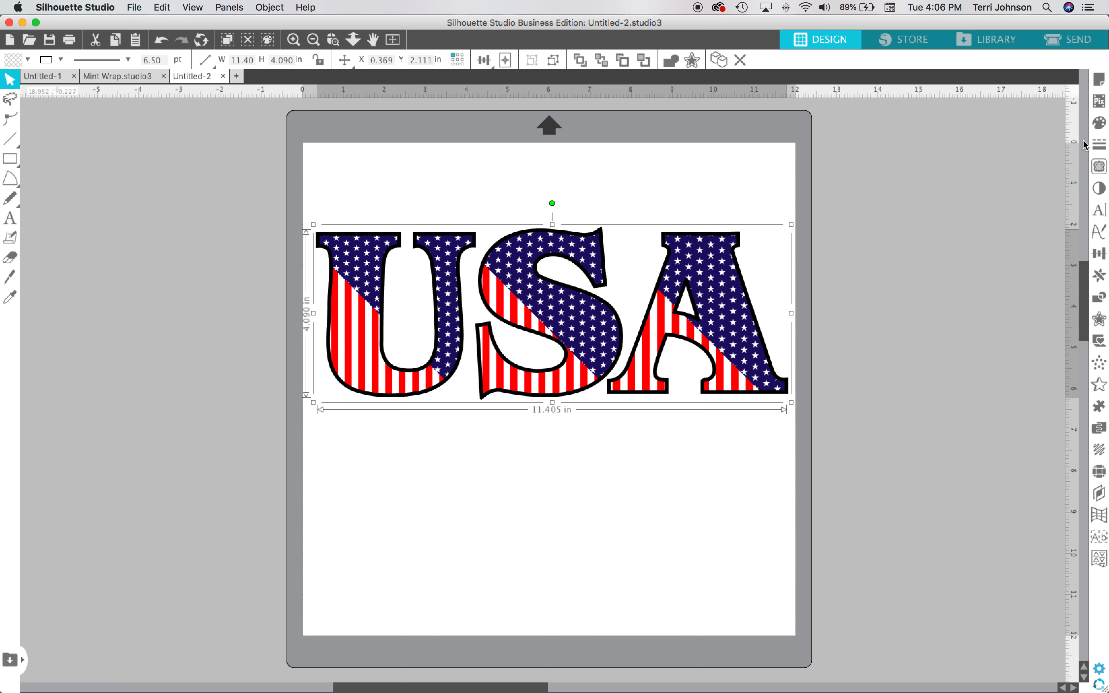
{"action": "left_click", "coordinate": [1099, 145]}
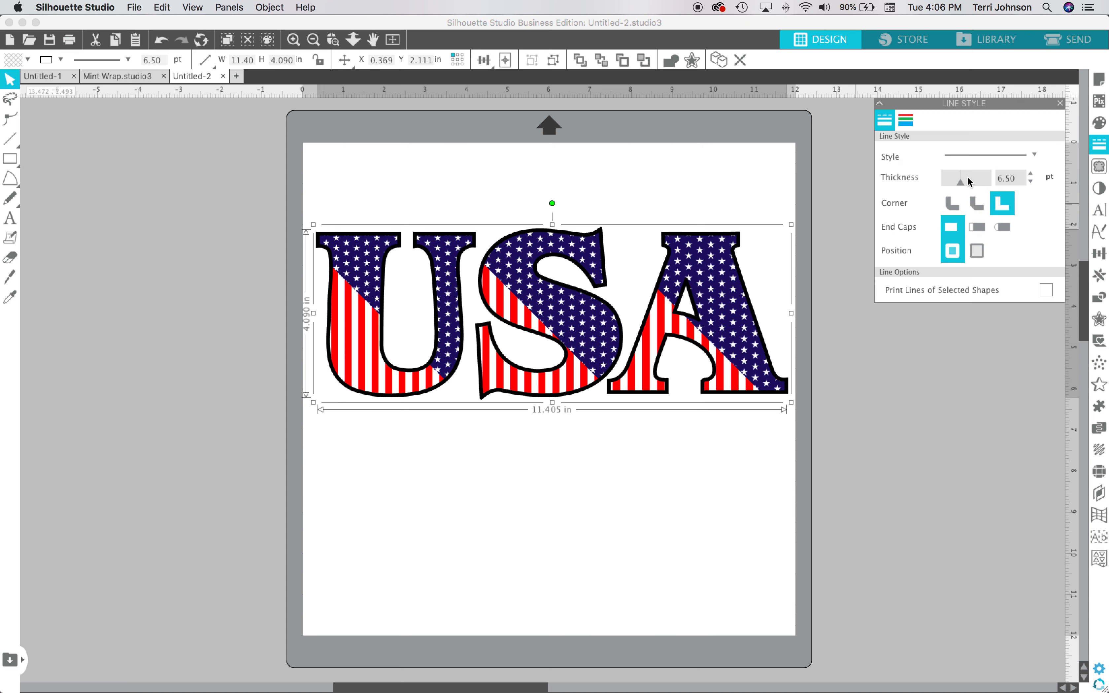
{"action": "left_click_drag", "start_coordinate": [959, 184], "coordinate": [964, 187]}
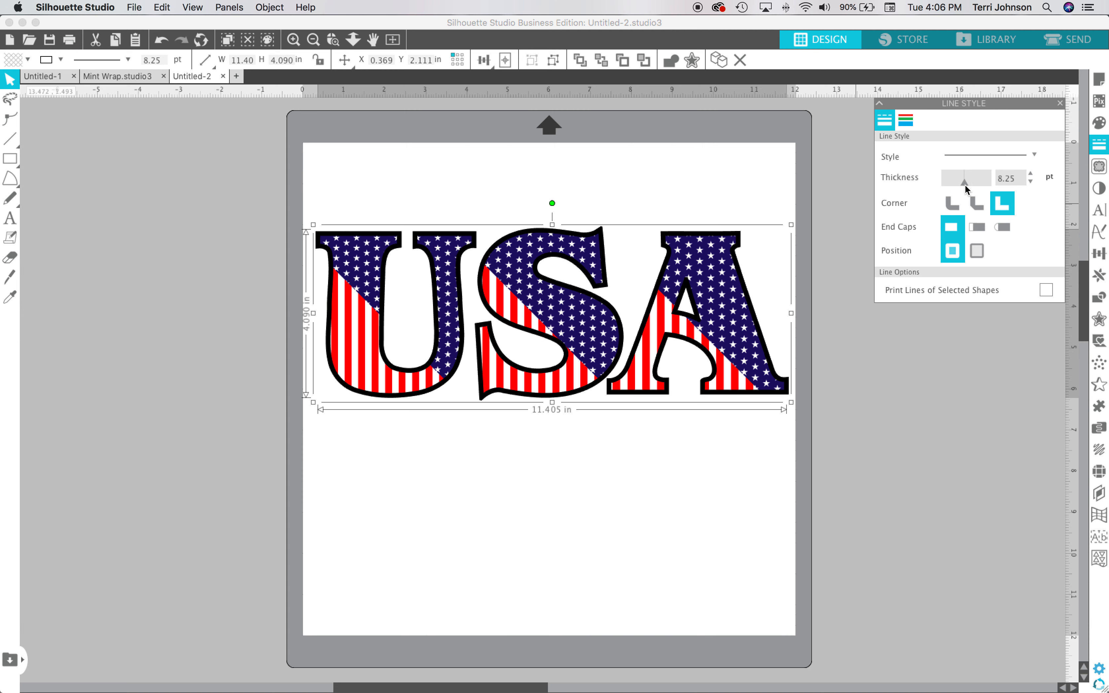
{"action": "left_click", "coordinate": [1060, 105]}
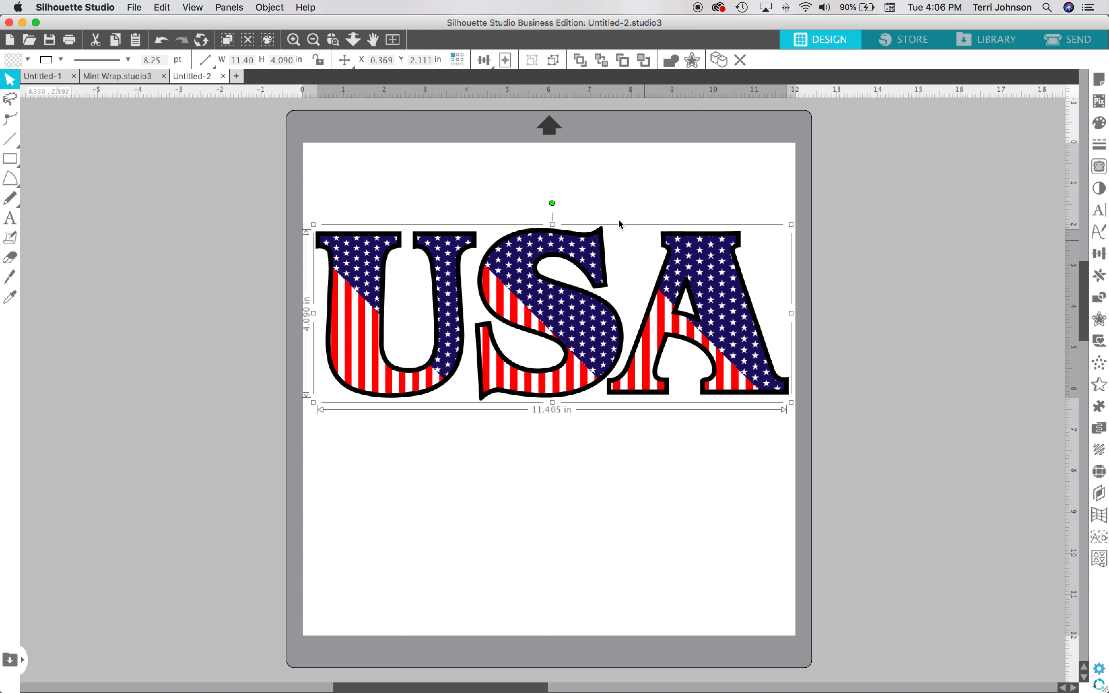
Step: Set the USA lettering to No Cut in the send settings, return to the design page and deselect the lettering
{"action": "left_click", "coordinate": [1073, 39]}
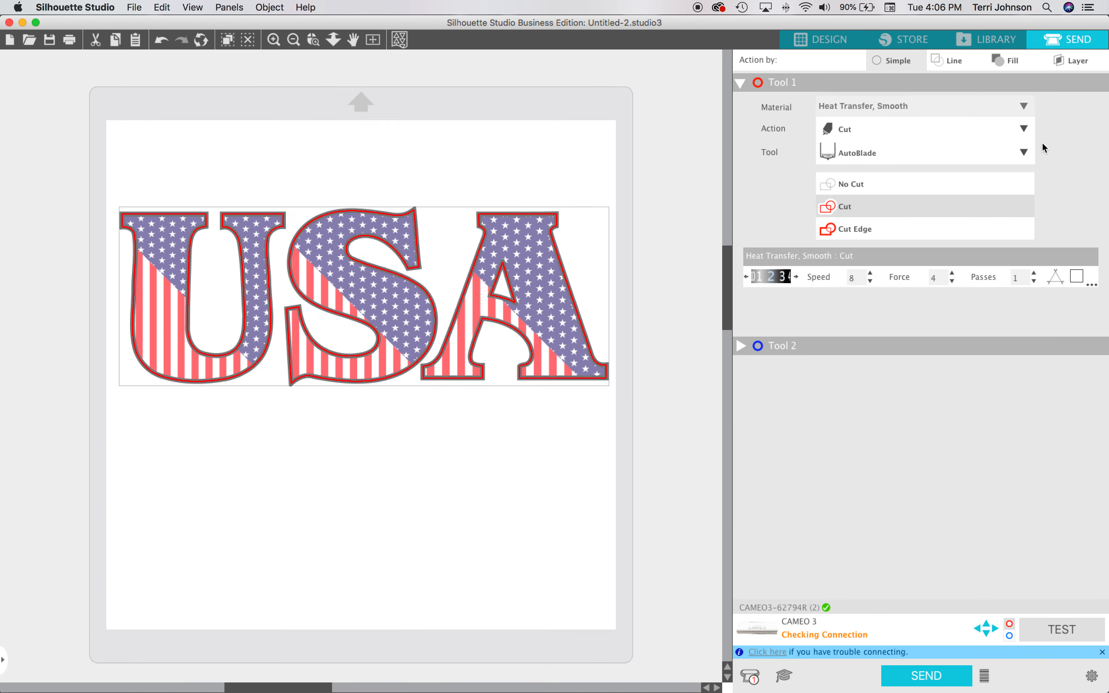
{"action": "left_click", "coordinate": [847, 188]}
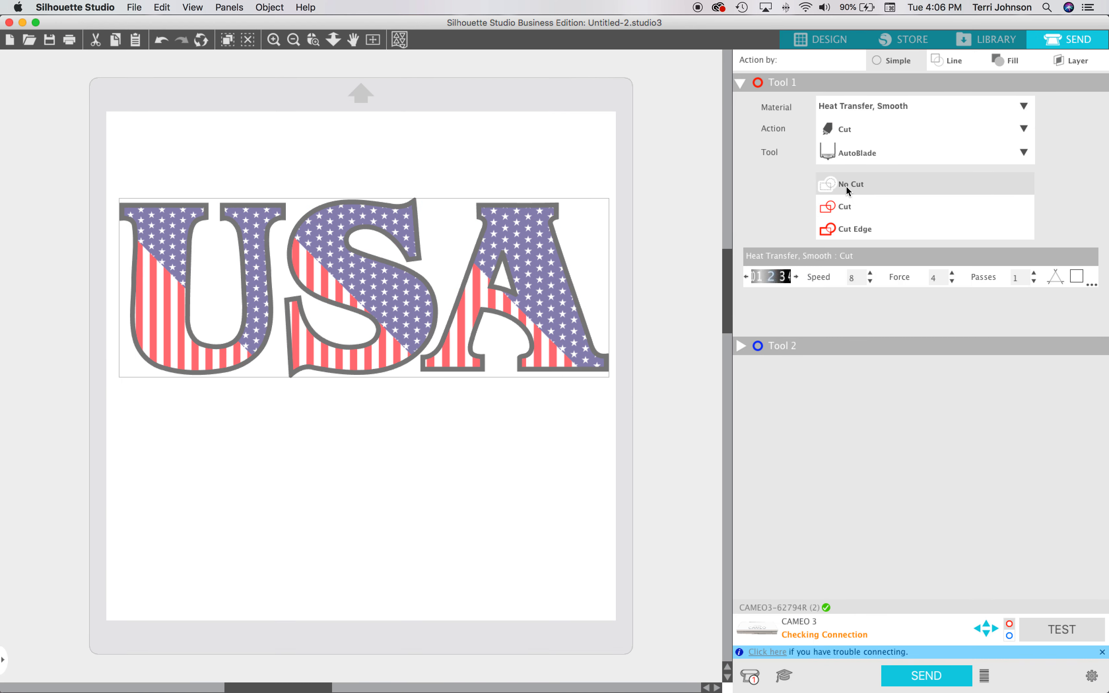
{"action": "left_click", "coordinate": [838, 39]}
{"action": "left_click", "coordinate": [580, 454]}
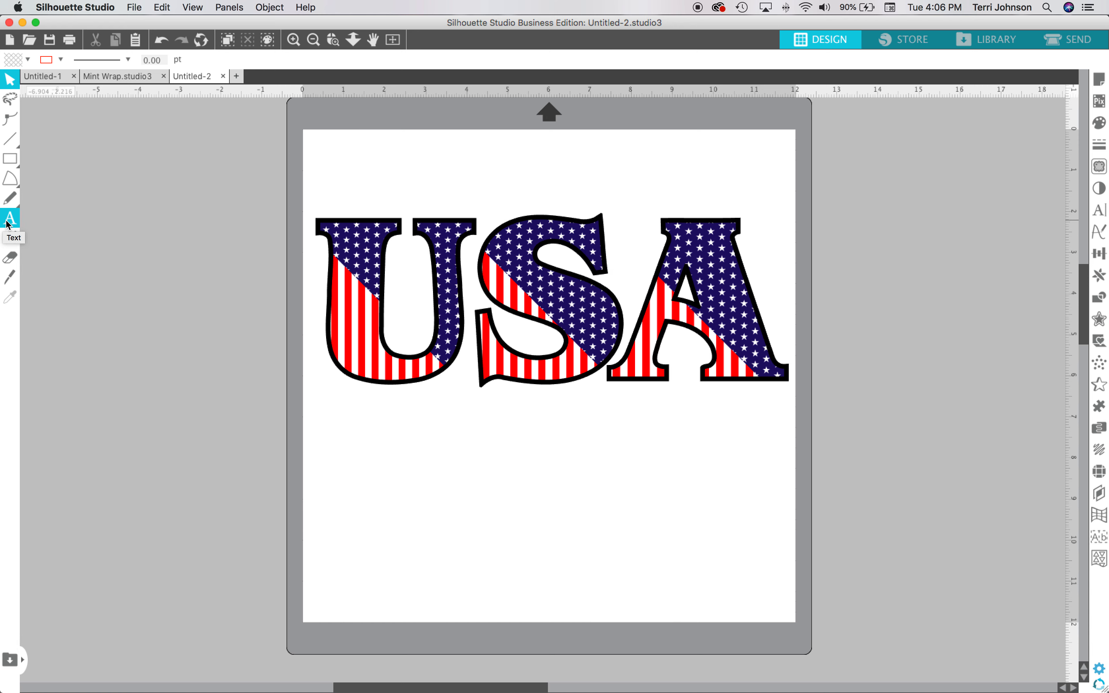
Step: Switch to Safari and look through the list of patriotic sayings for crafters on the Cutting for Business page
{"action": "mouse_move", "coordinate": [85, 691]}
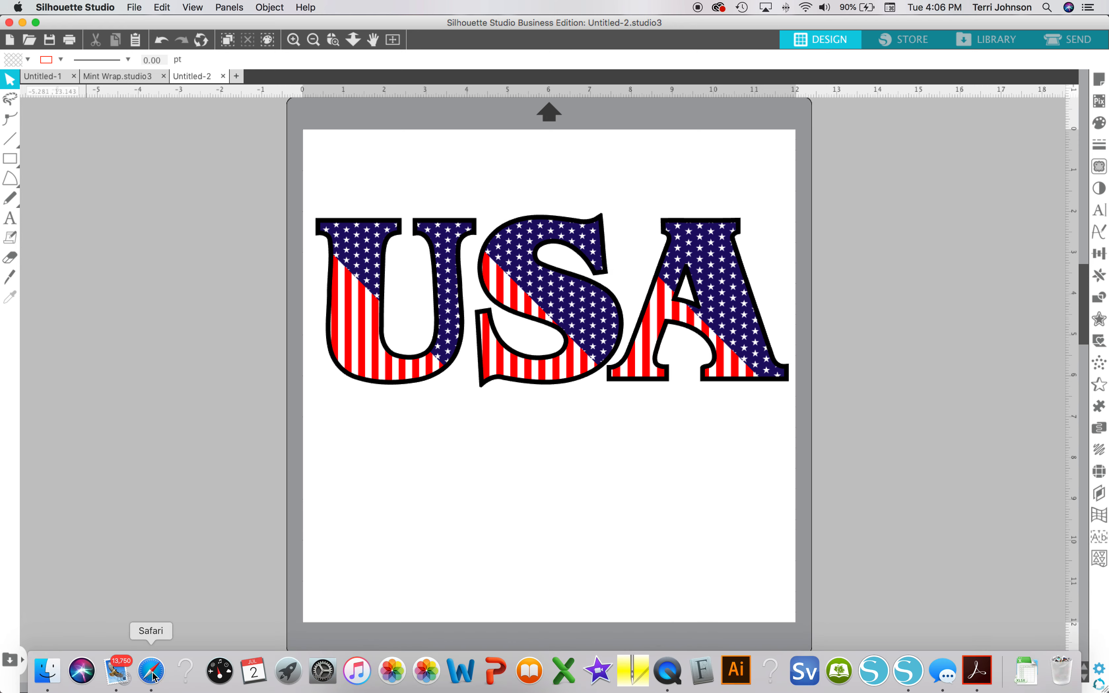
{"action": "left_click", "coordinate": [151, 671]}
{"action": "scroll", "coordinate": [729, 176], "scroll_direction": "up", "scroll_amount": 20}
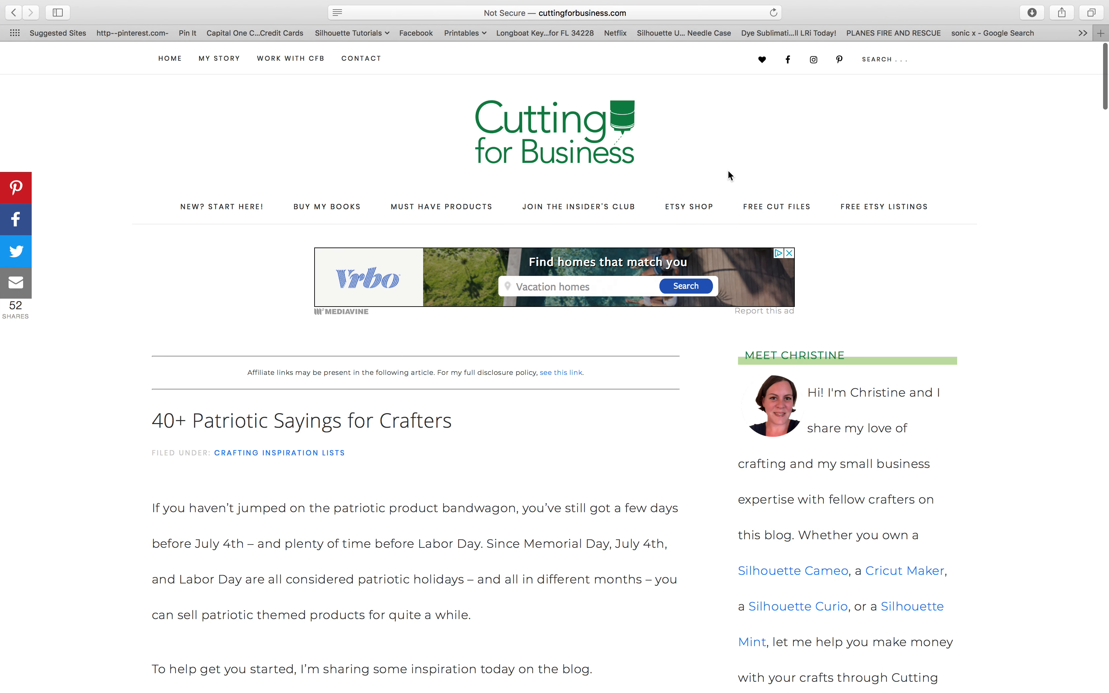
{"action": "scroll", "coordinate": [729, 175], "scroll_direction": "down", "scroll_amount": 5}
{"action": "scroll", "coordinate": [728, 170], "scroll_direction": "down", "scroll_amount": 3}
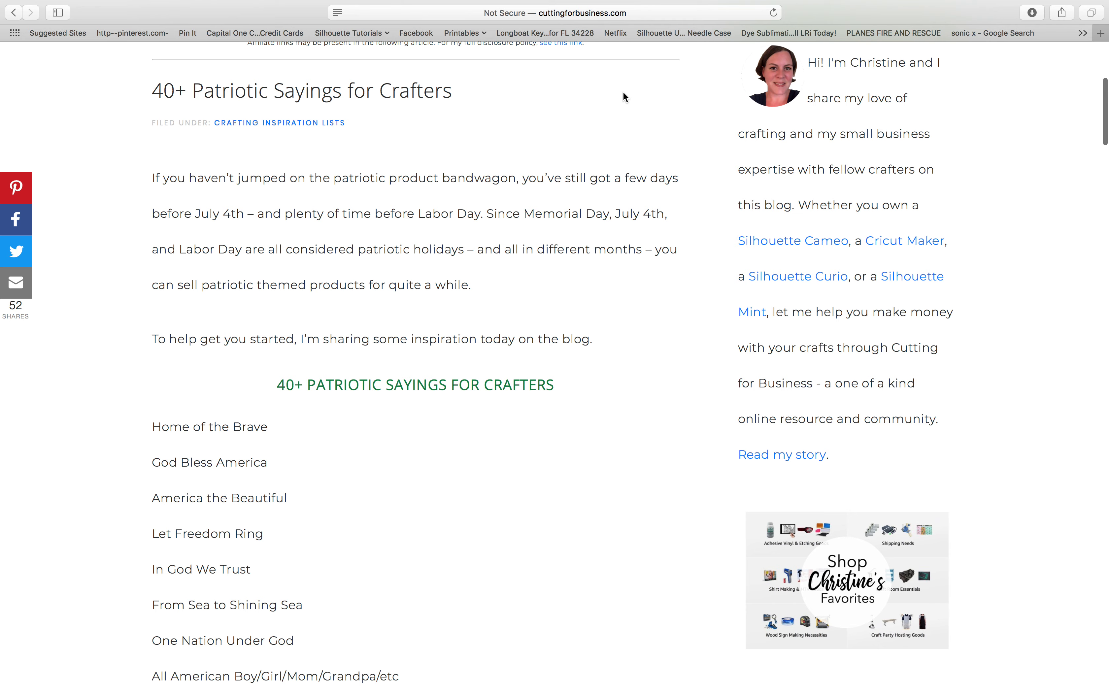
{"action": "scroll", "coordinate": [623, 95], "scroll_direction": "down", "scroll_amount": 15}
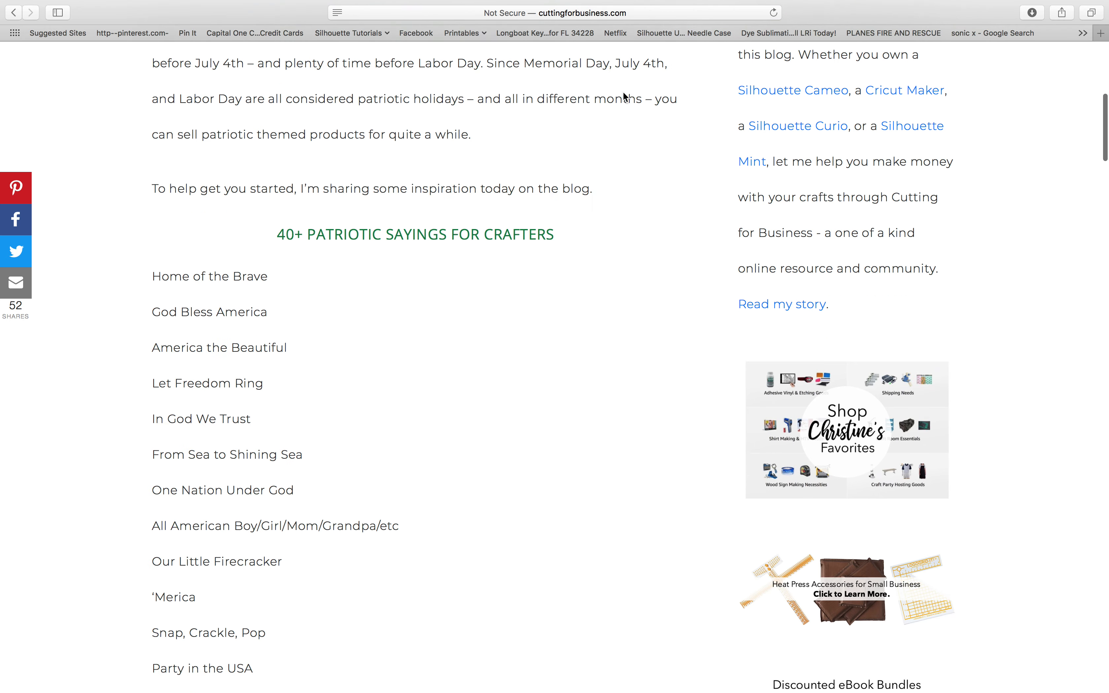
{"action": "scroll", "coordinate": [628, 63], "scroll_direction": "down", "scroll_amount": 7}
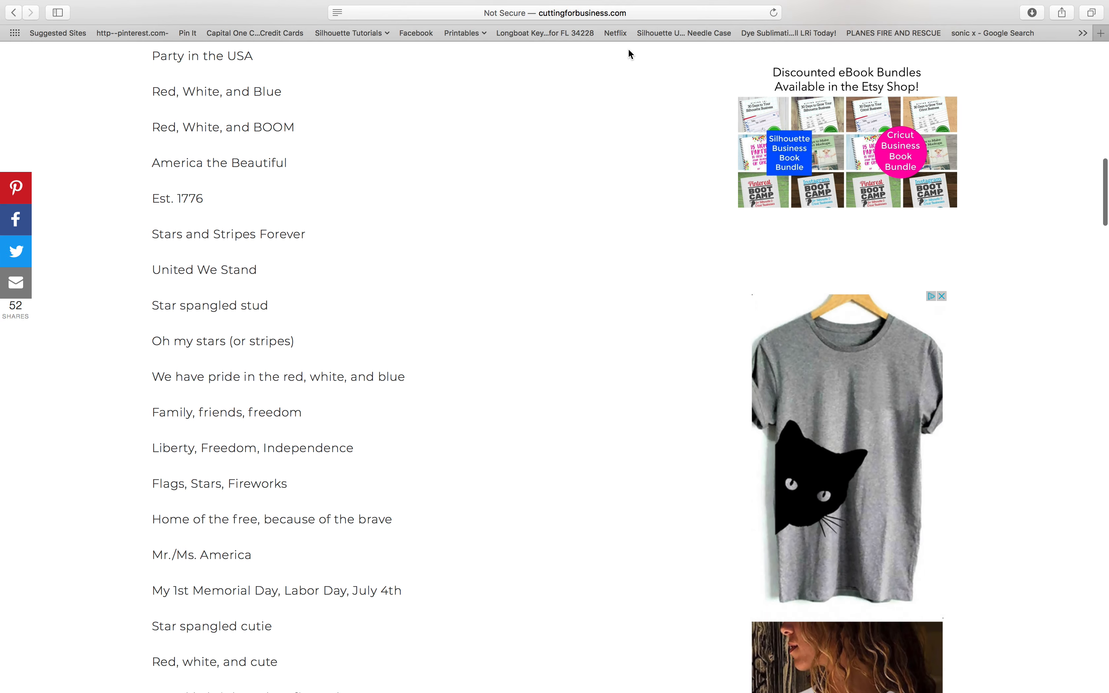
{"action": "scroll", "coordinate": [629, 50], "scroll_direction": "down", "scroll_amount": 7}
{"action": "scroll", "coordinate": [629, 49], "scroll_direction": "down", "scroll_amount": 12}
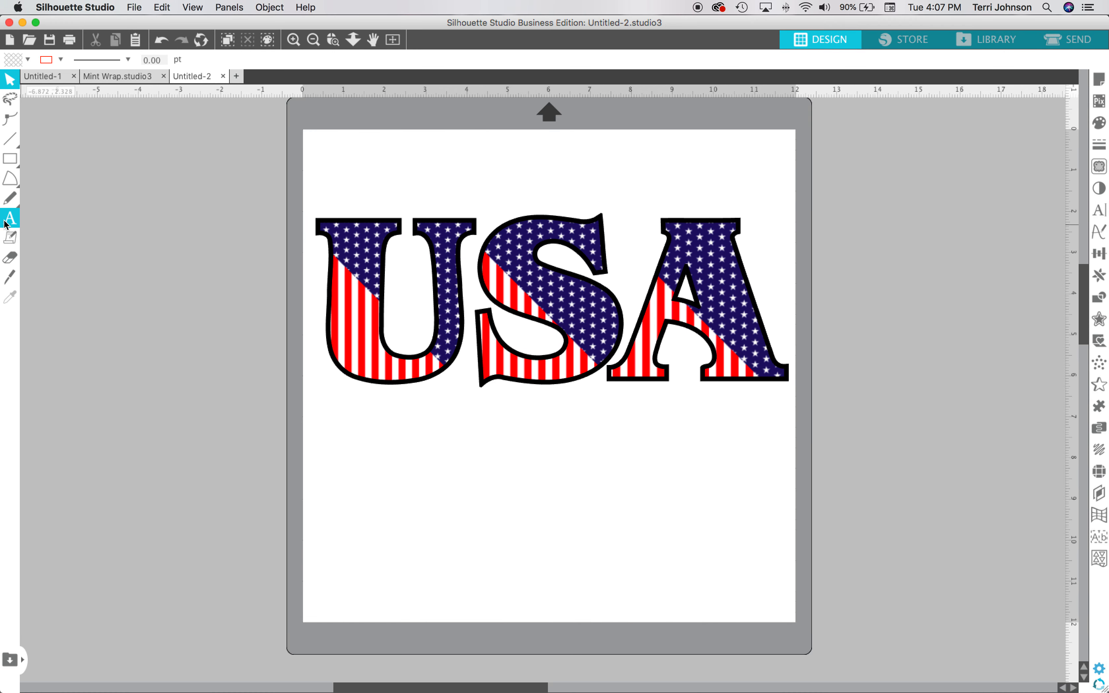
Step: Return to Silhouette Studio, add the text "Born and Raised" in Lucida Grande at 72 pt and place it beneath the USA lettering
{"action": "left_click", "coordinate": [1105, 211]}
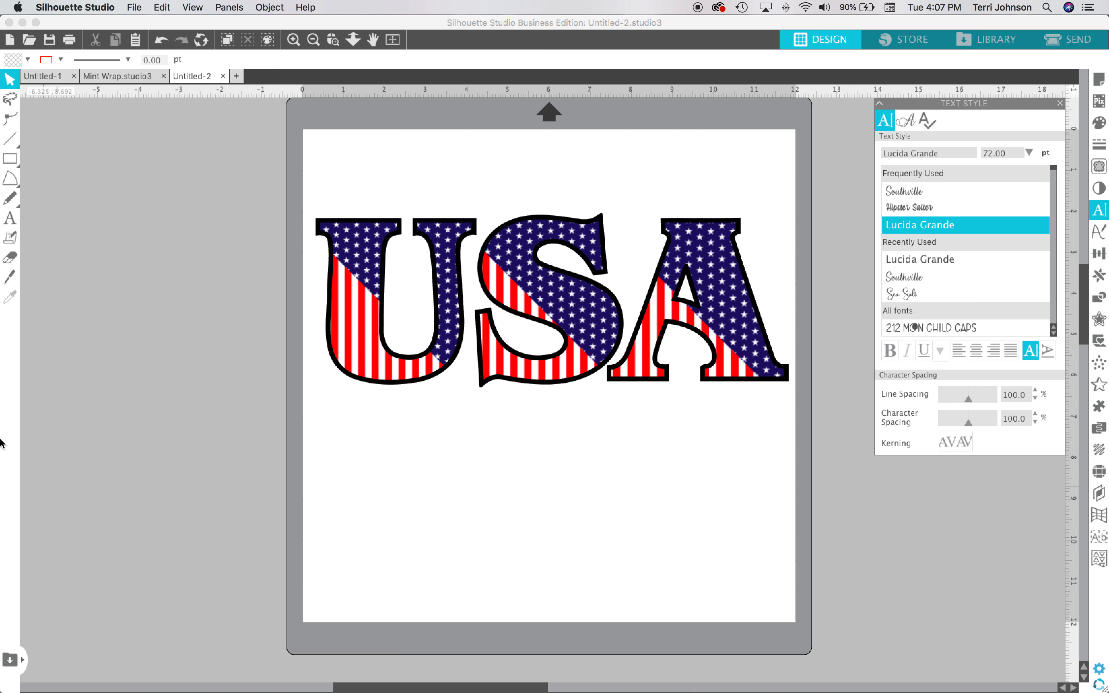
{"action": "left_click", "coordinate": [10, 218]}
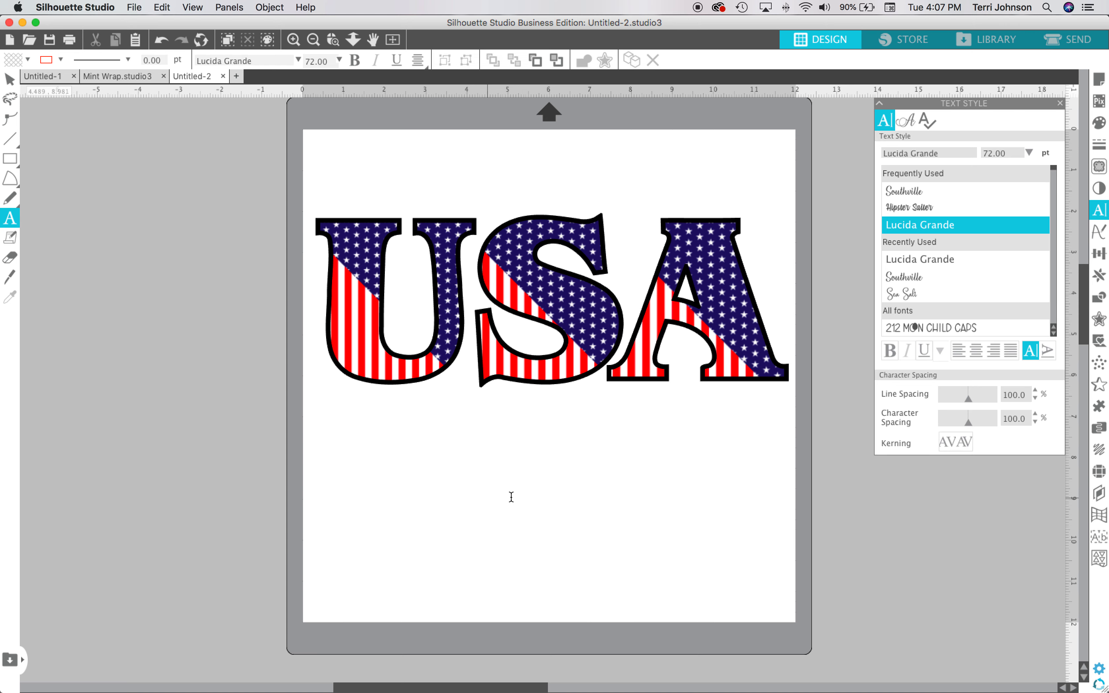
{"action": "left_click", "coordinate": [513, 444]}
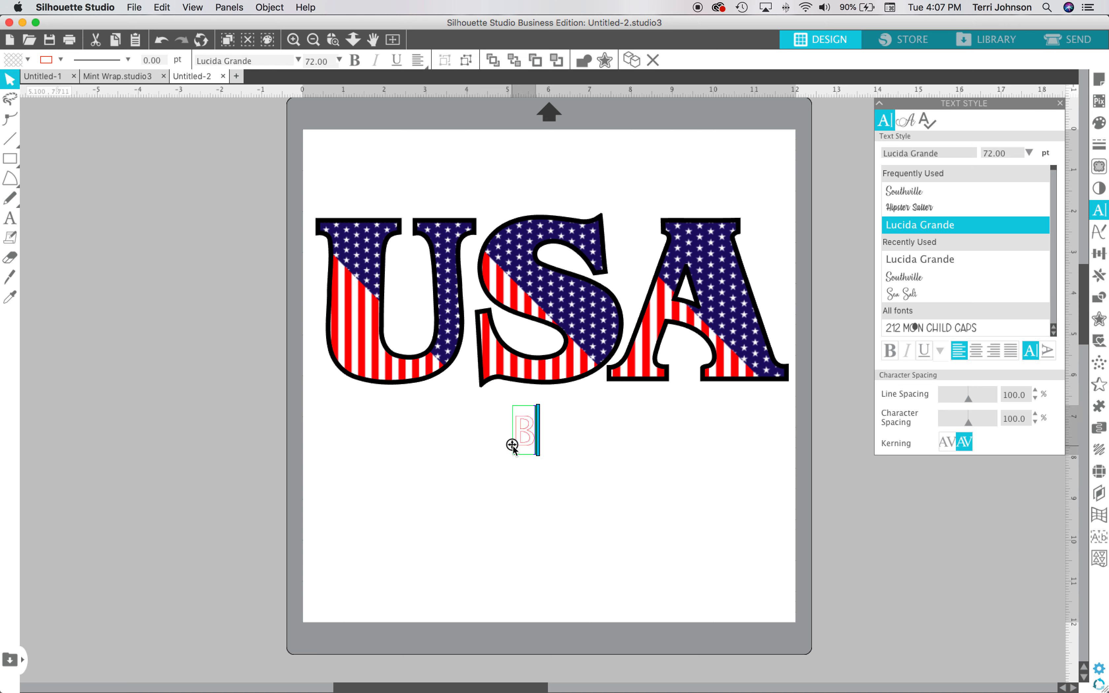
{"action": "type", "text": "Born and Raised"}
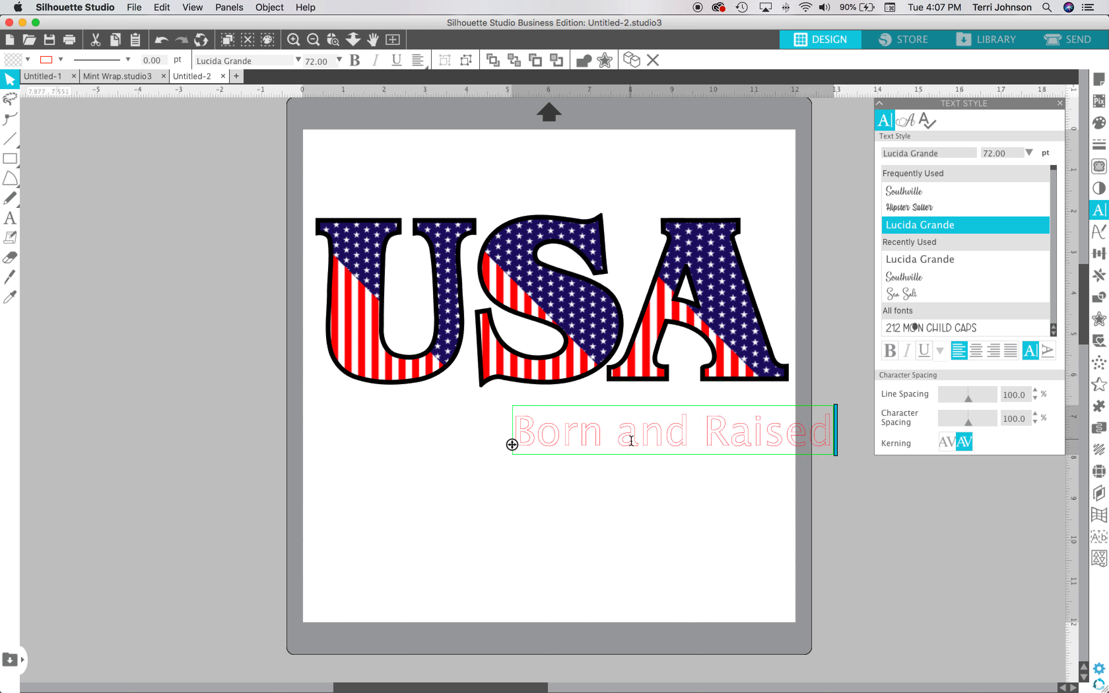
{"action": "key", "text": "Escape"}
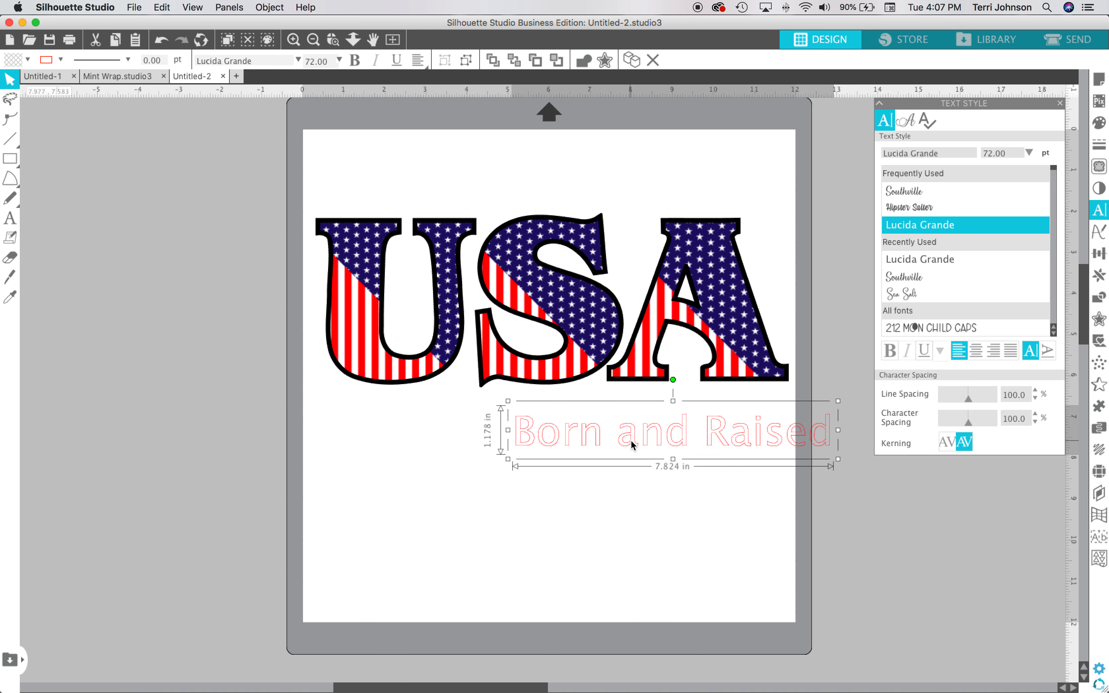
{"action": "left_click_drag", "start_coordinate": [643, 446], "coordinate": [540, 447]}
Step: Align the centers of the USA lettering and the "Born and Raised" text, and center both on the page
{"action": "left_click_drag", "start_coordinate": [293, 180], "coordinate": [693, 631]}
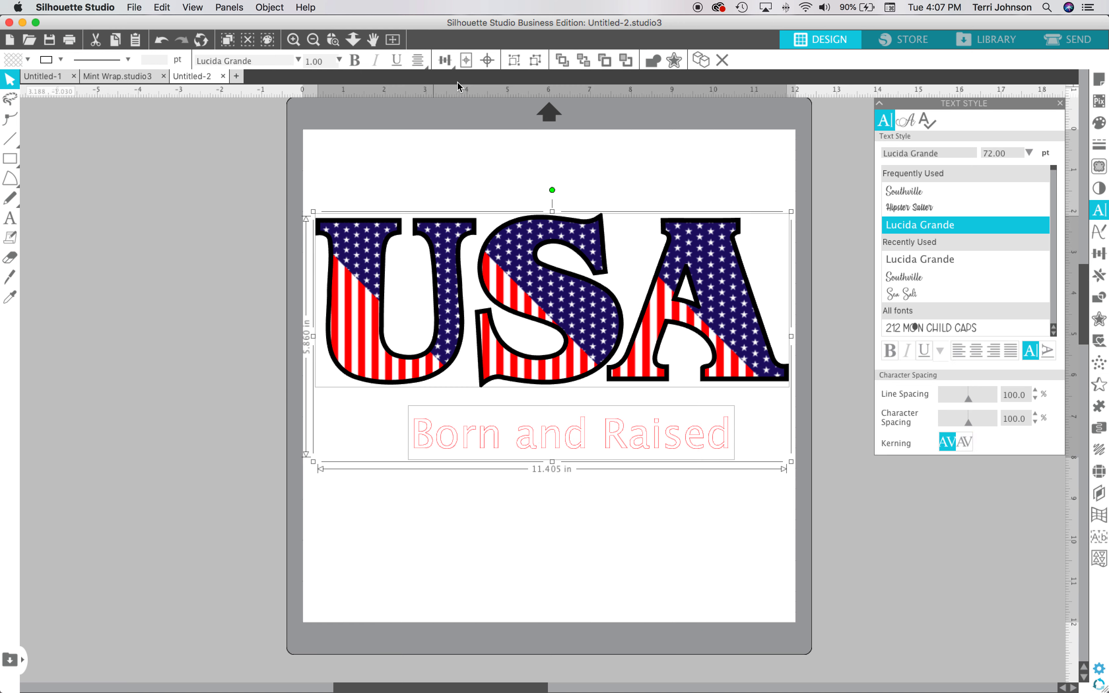
{"action": "left_click", "coordinate": [445, 59]}
{"action": "left_click", "coordinate": [466, 81]}
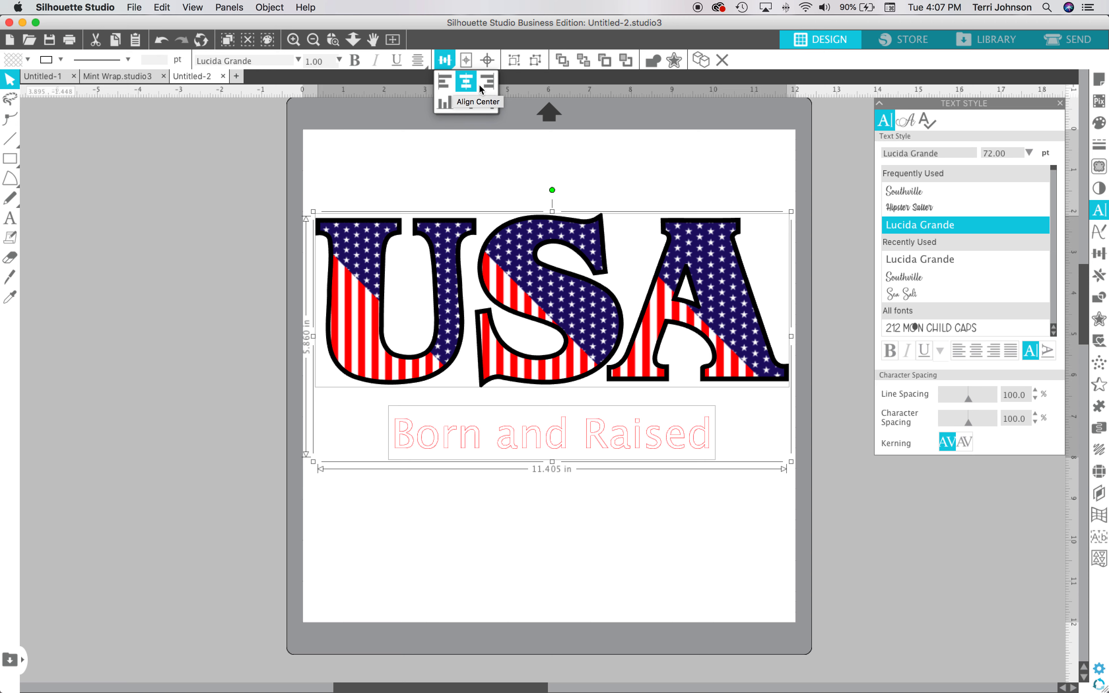
{"action": "left_click", "coordinate": [467, 61]}
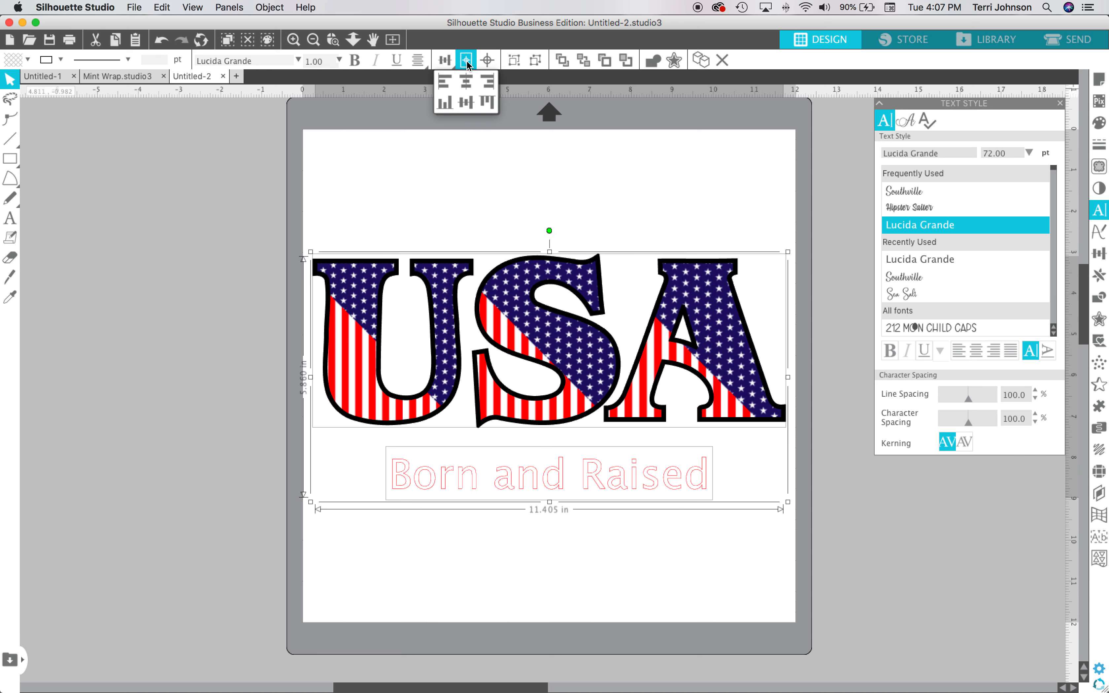
Step: Change the "Born and Raised" text to the Hipster Salter font, enlarge it to about 112 pt and reposition it beneath the USA lettering
{"action": "left_click", "coordinate": [581, 164]}
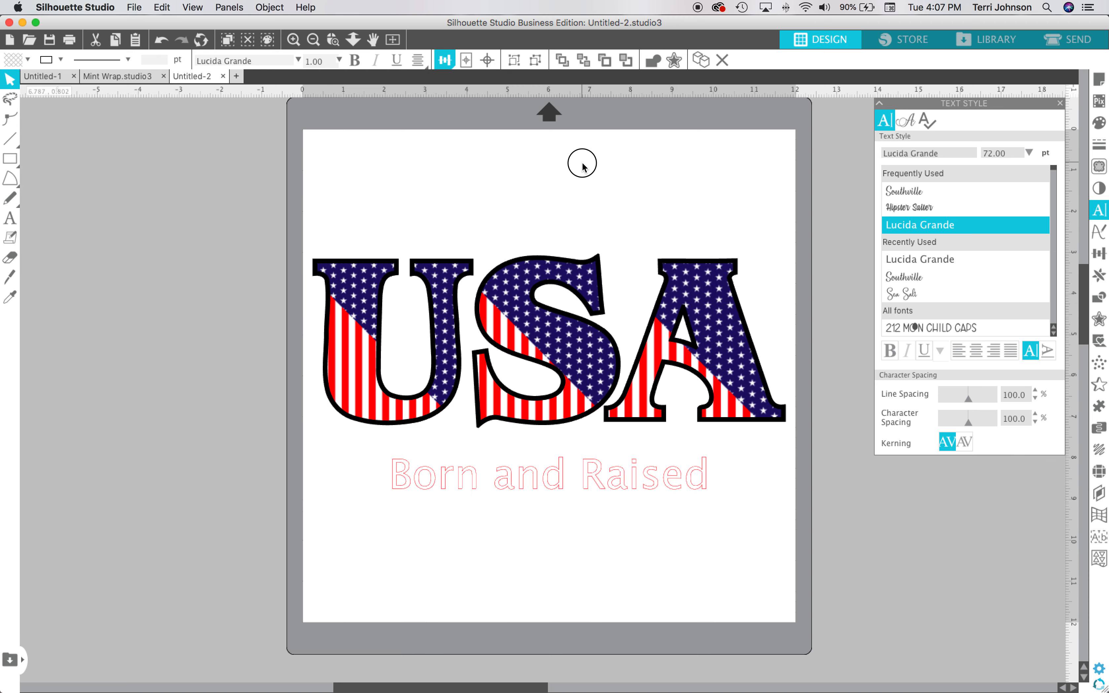
{"action": "left_click", "coordinate": [596, 476]}
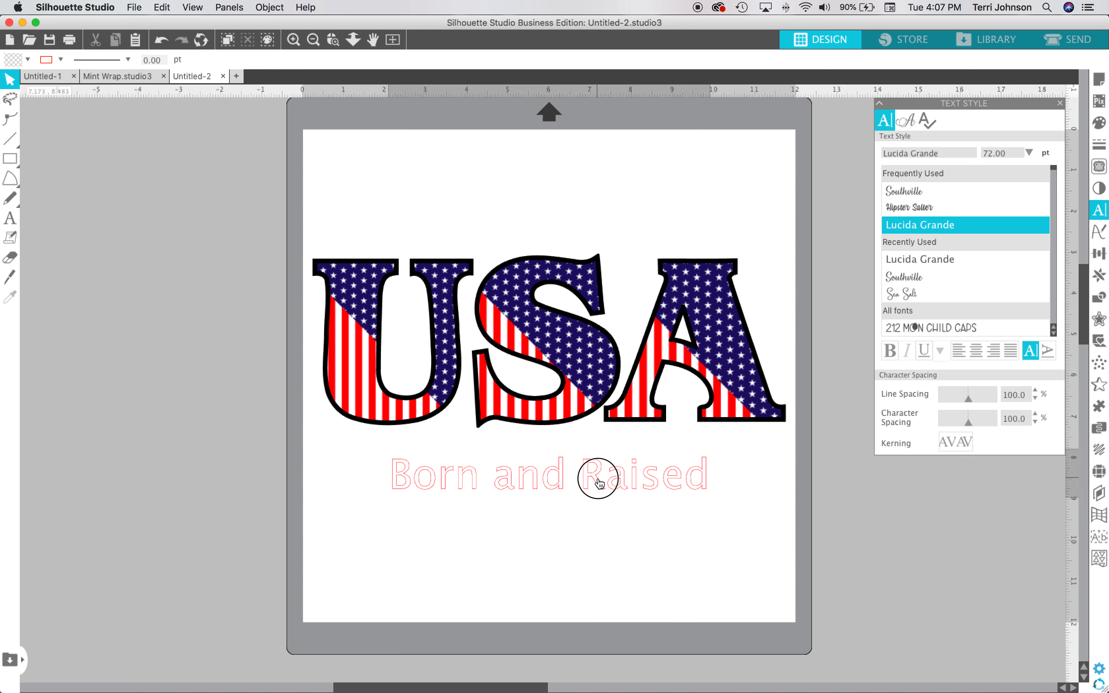
{"action": "left_click", "coordinate": [923, 210]}
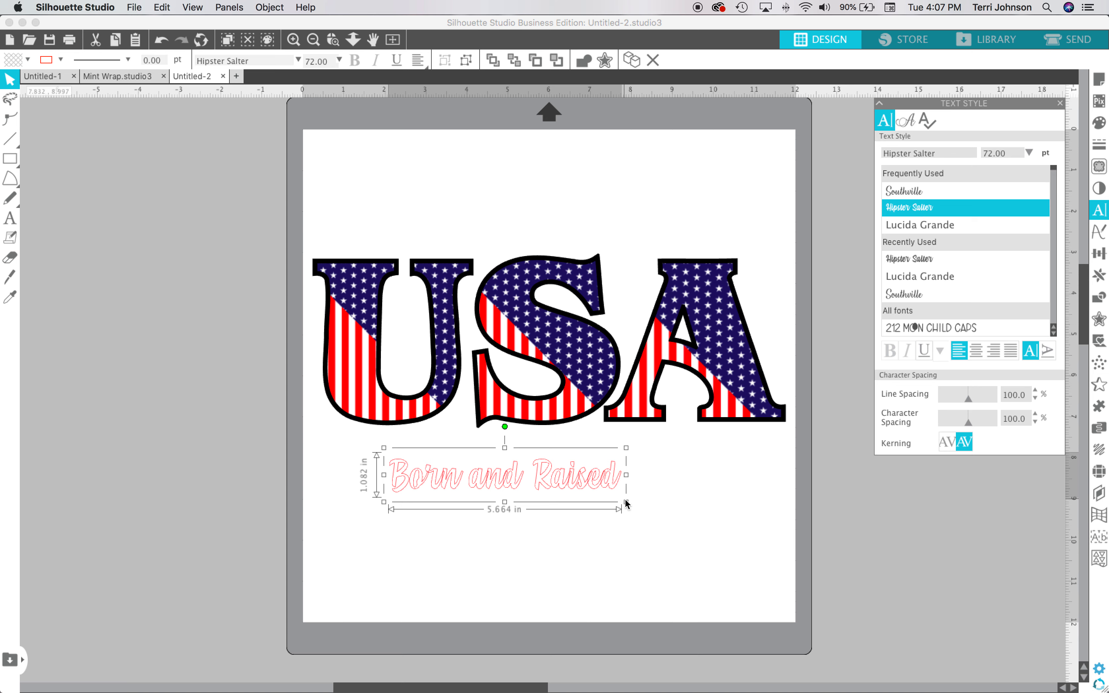
{"action": "left_click_drag", "start_coordinate": [626, 505], "coordinate": [727, 577]}
{"action": "left_click", "coordinate": [556, 464]}
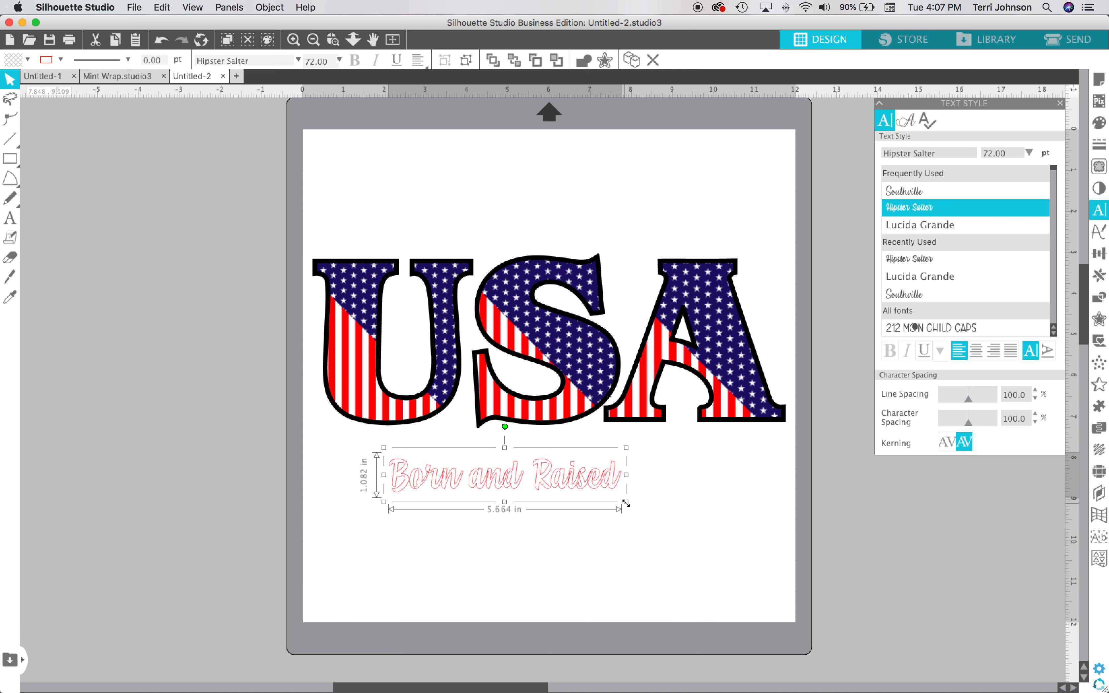
{"action": "left_click_drag", "start_coordinate": [626, 502], "coordinate": [742, 590]}
{"action": "left_click_drag", "start_coordinate": [665, 504], "coordinate": [636, 503]}
Step: Weld the "Born and Raised" text and fill it with the navy sampled from the USA lettering
{"action": "right_click", "coordinate": [640, 503]}
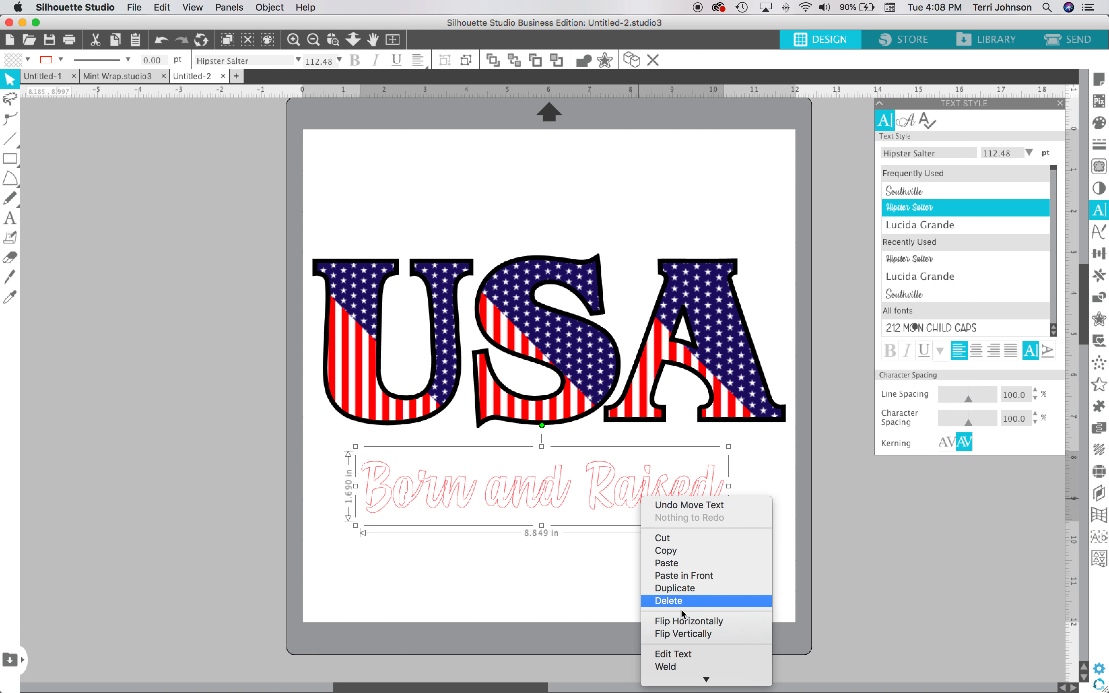
{"action": "left_click", "coordinate": [667, 668]}
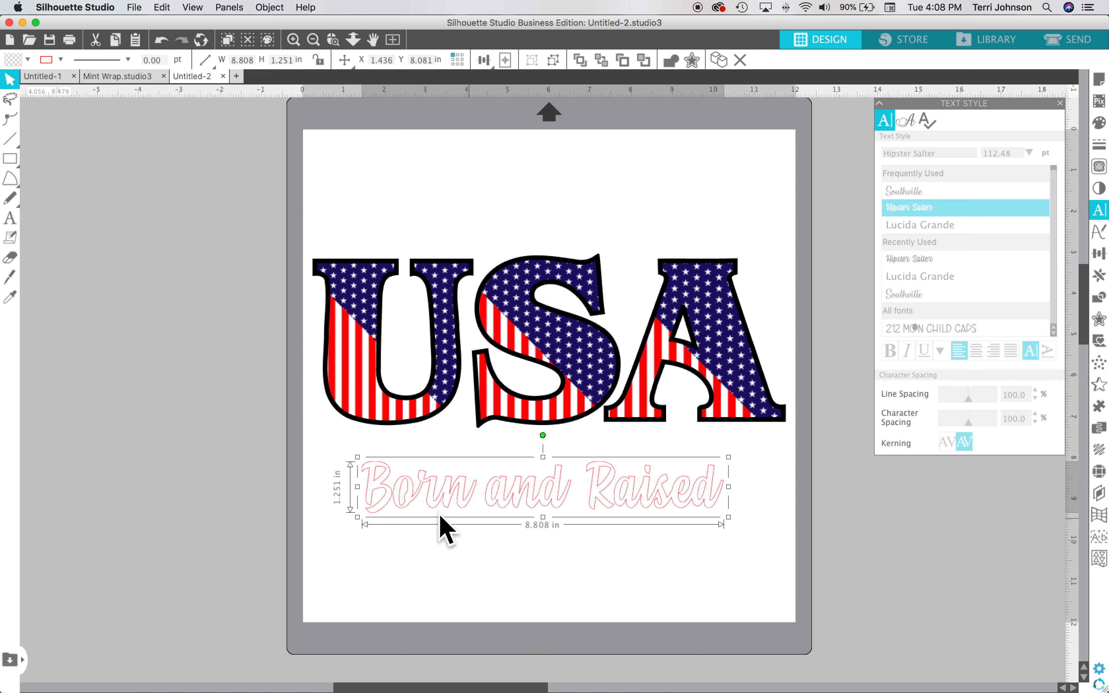
{"action": "left_click", "coordinate": [28, 59]}
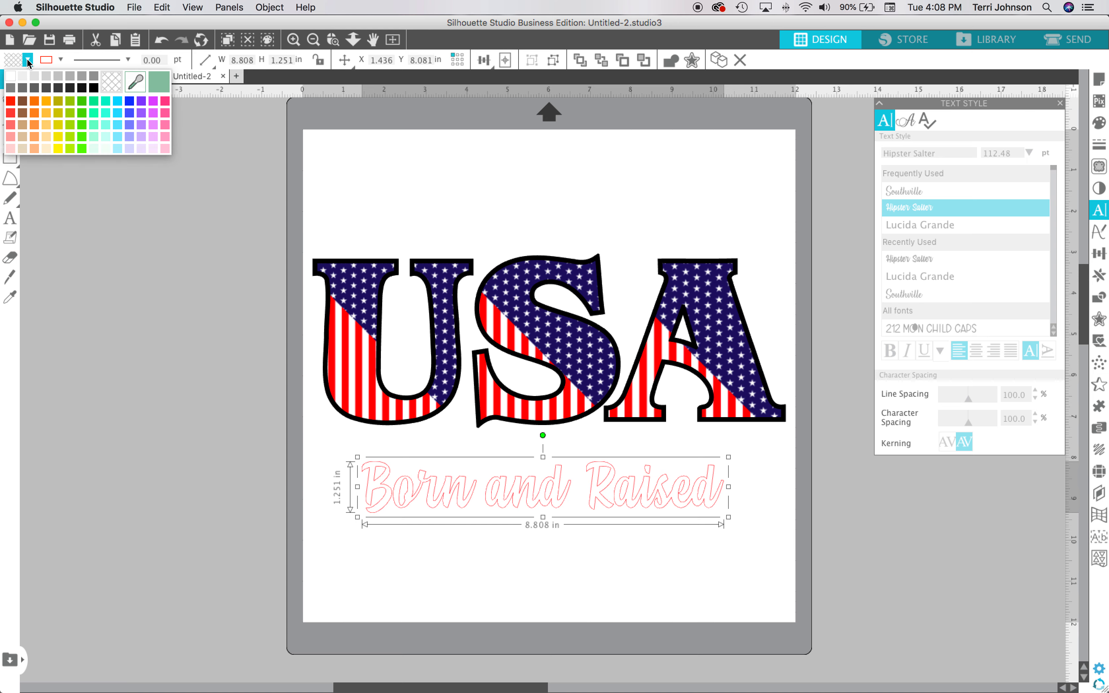
{"action": "left_click", "coordinate": [134, 84]}
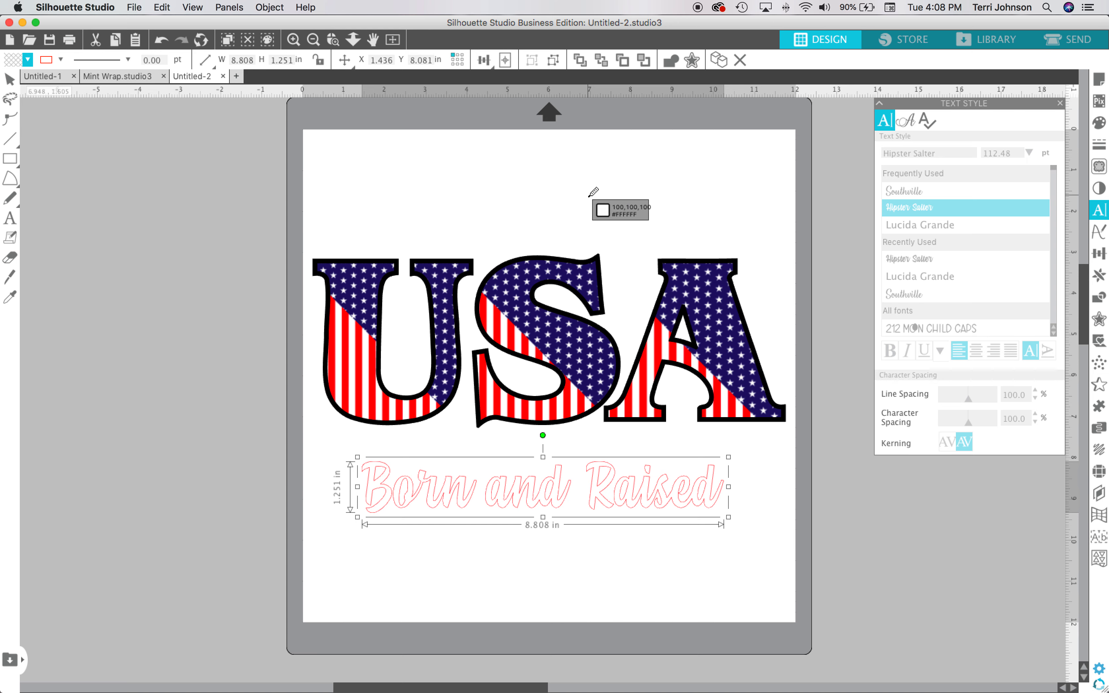
{"action": "left_click", "coordinate": [535, 274]}
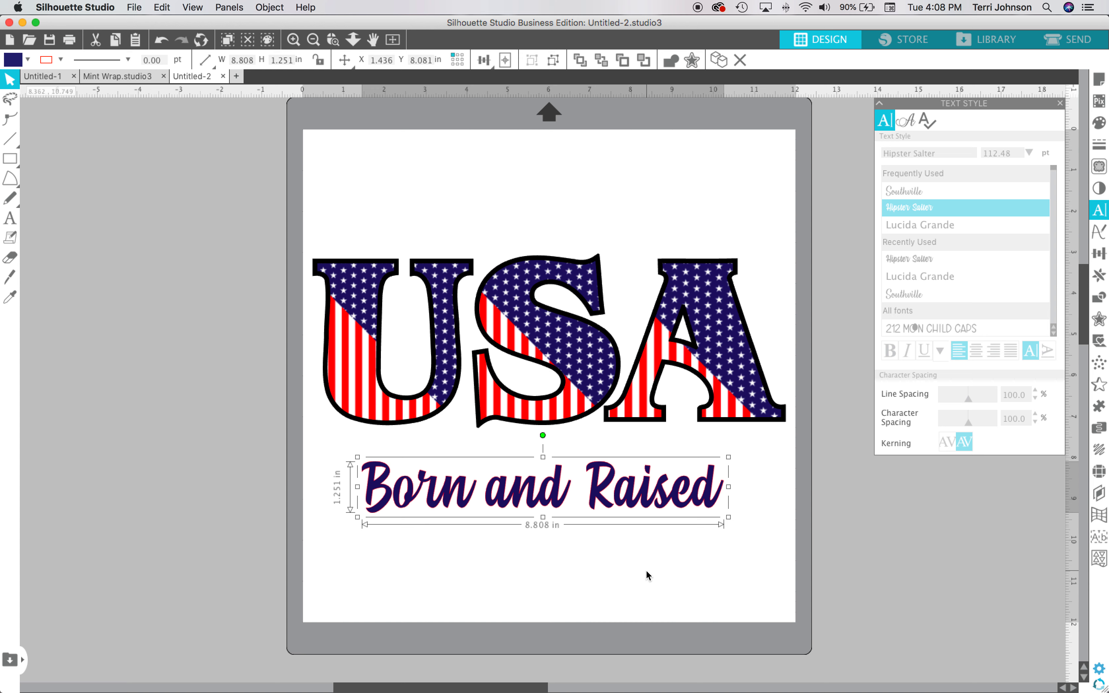
Step: Set the line color of the "Born and Raised" text to match its navy fill
{"action": "left_click", "coordinate": [61, 60]}
{"action": "left_click", "coordinate": [190, 82]}
{"action": "left_click", "coordinate": [61, 60]}
{"action": "left_click", "coordinate": [191, 82]}
{"action": "left_click", "coordinate": [684, 554]}
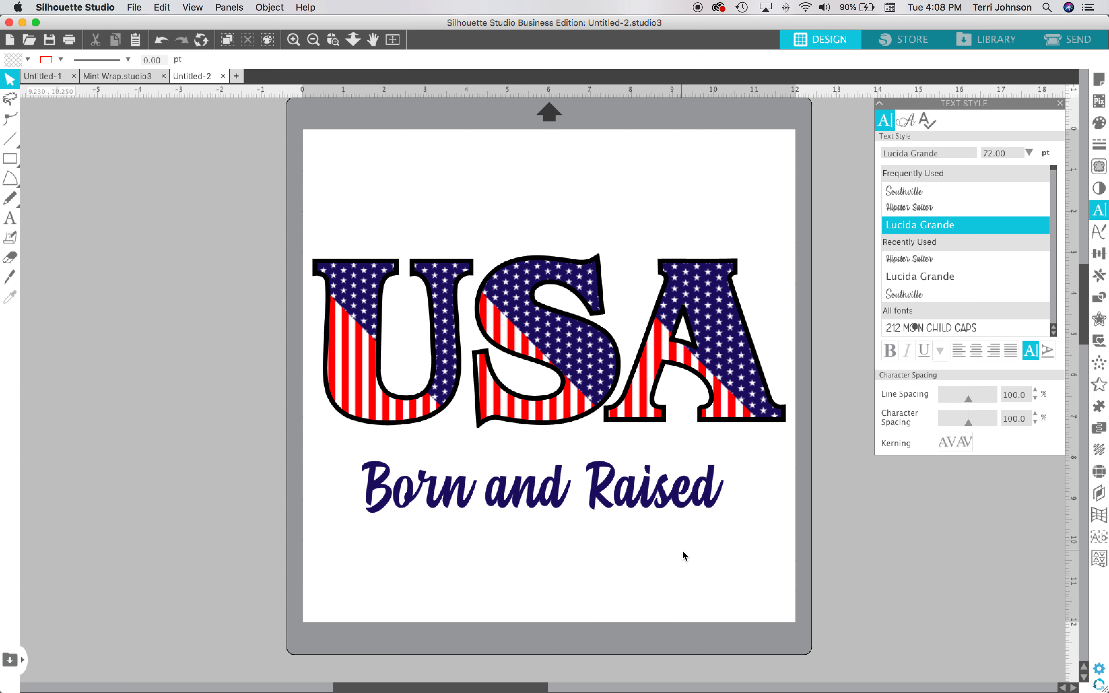
Step: Change the page size to Letter (8.5 x 11.0 in) for the USA design
{"action": "key", "text": "super+a"}
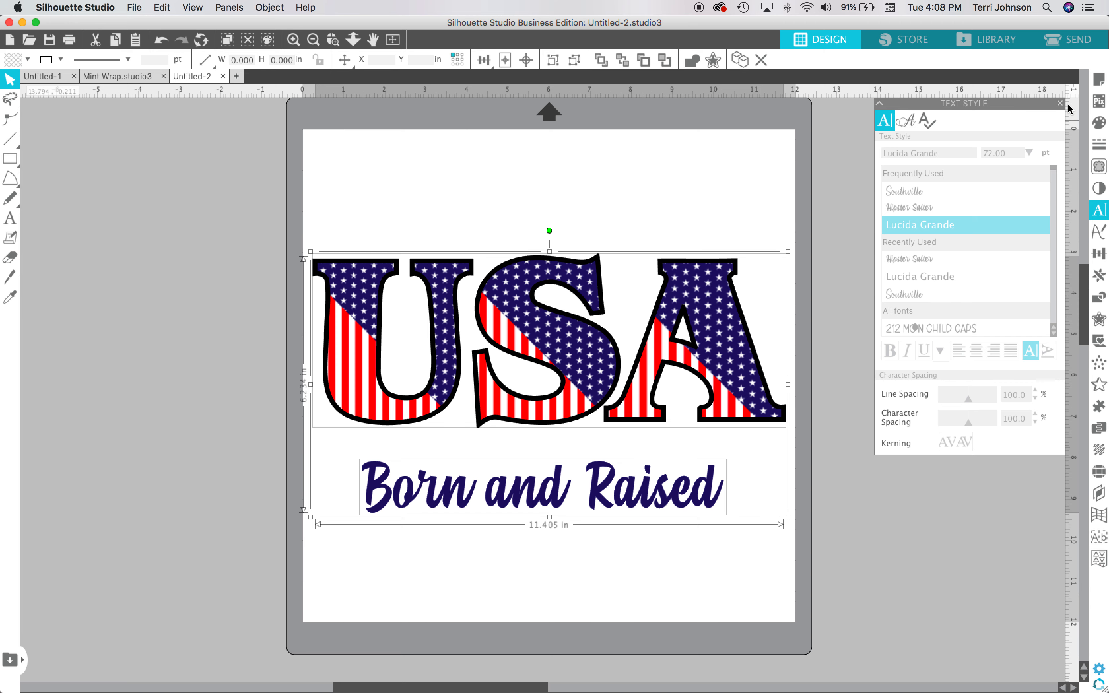
{"action": "left_click", "coordinate": [1099, 79]}
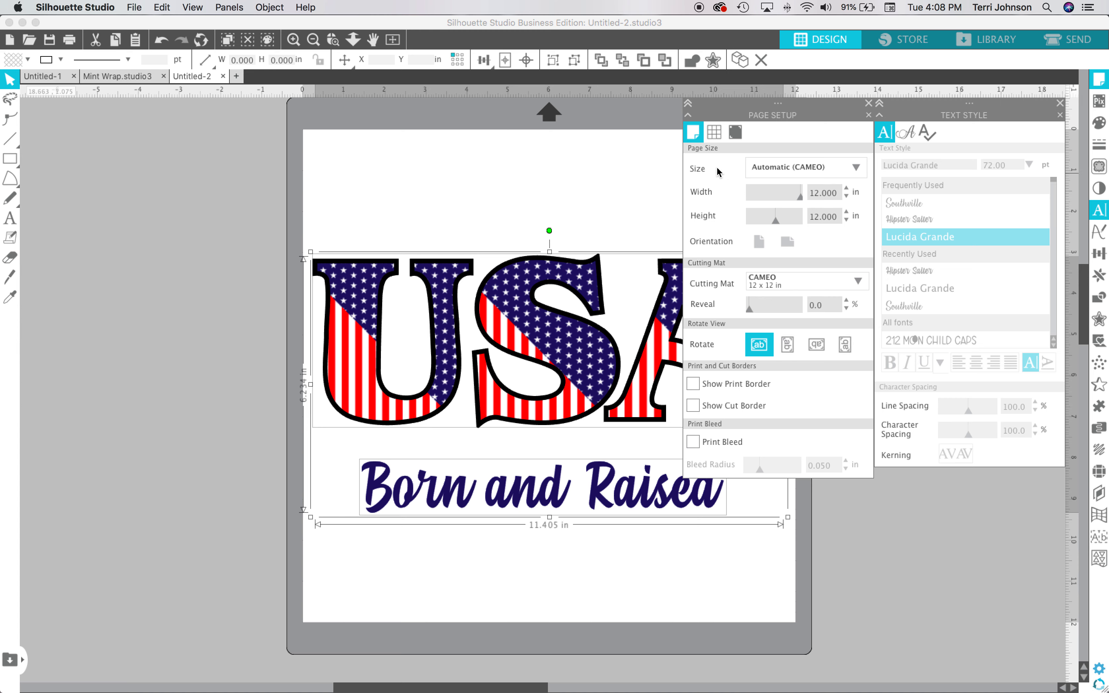
{"action": "left_click", "coordinate": [827, 167]}
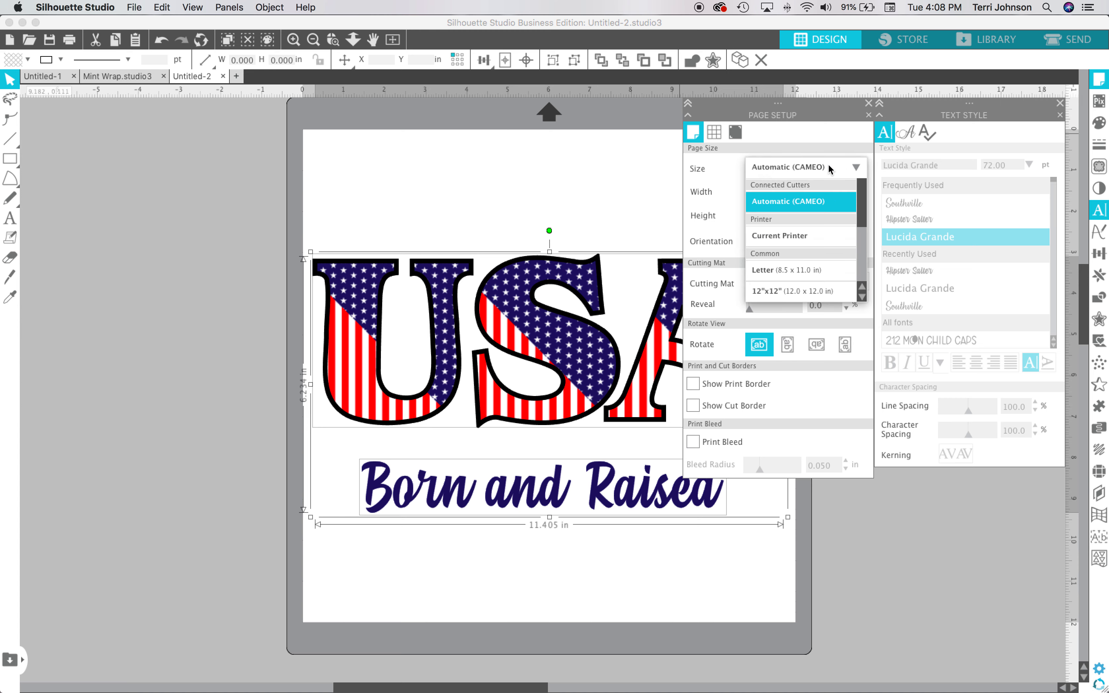
{"action": "left_click", "coordinate": [763, 270]}
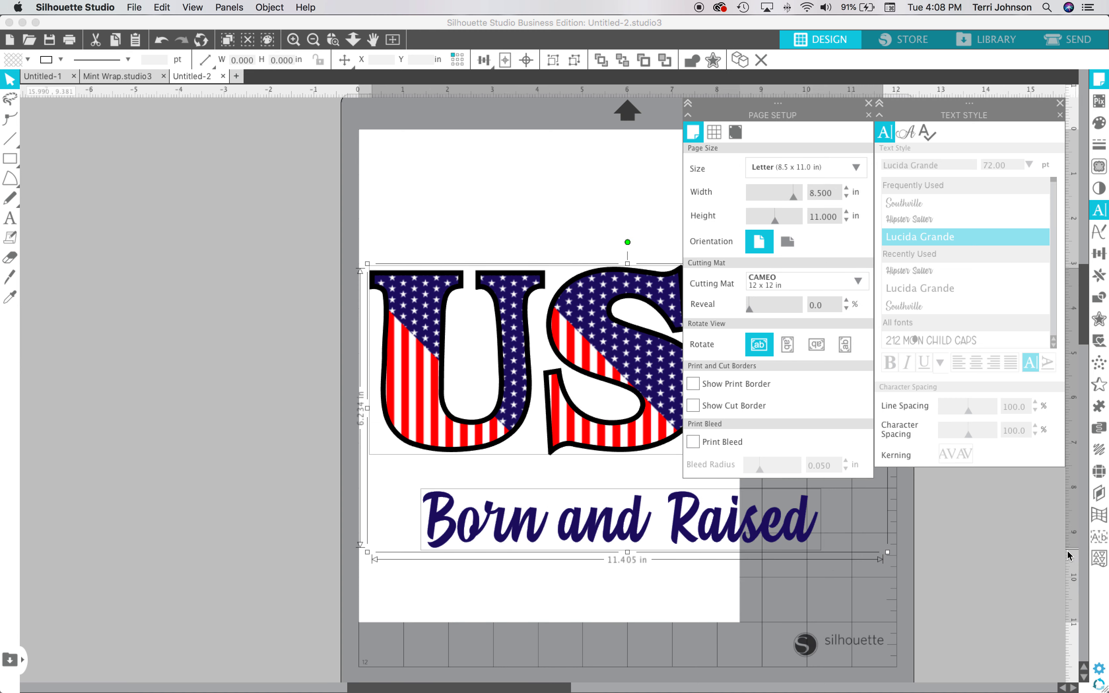
{"action": "left_click", "coordinate": [1054, 557]}
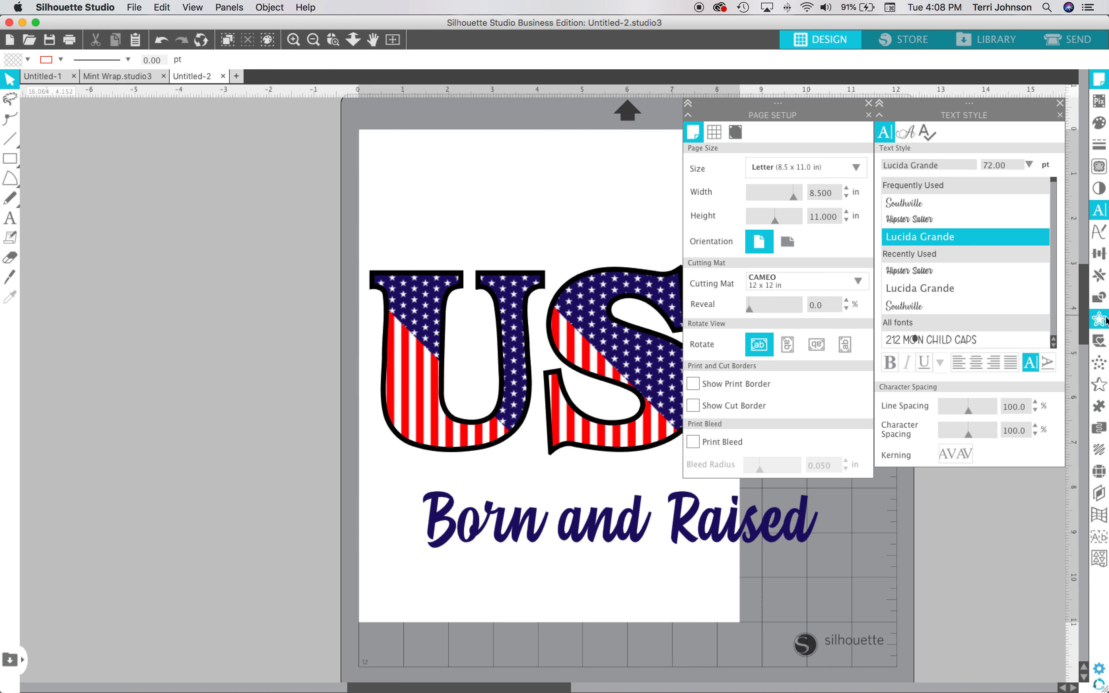
Step: Try to rotate the ungrouped USA lettering and "Born and Raised" text to 90°, and undo the rotation
{"action": "left_click", "coordinate": [1100, 255]}
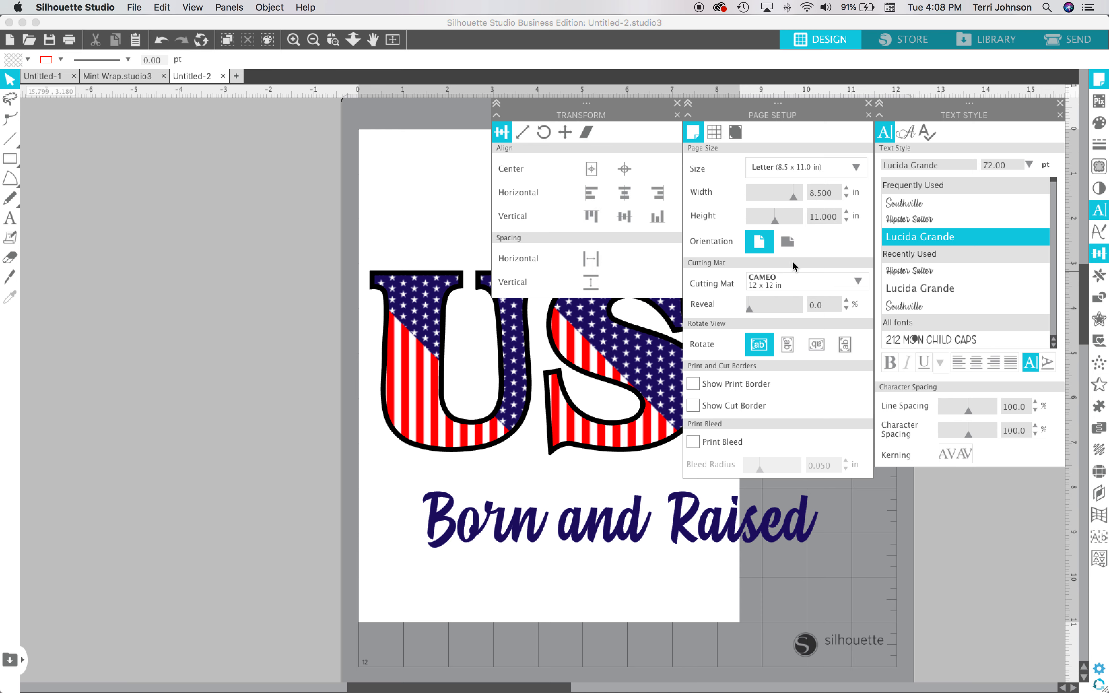
{"action": "left_click", "coordinate": [543, 132]}
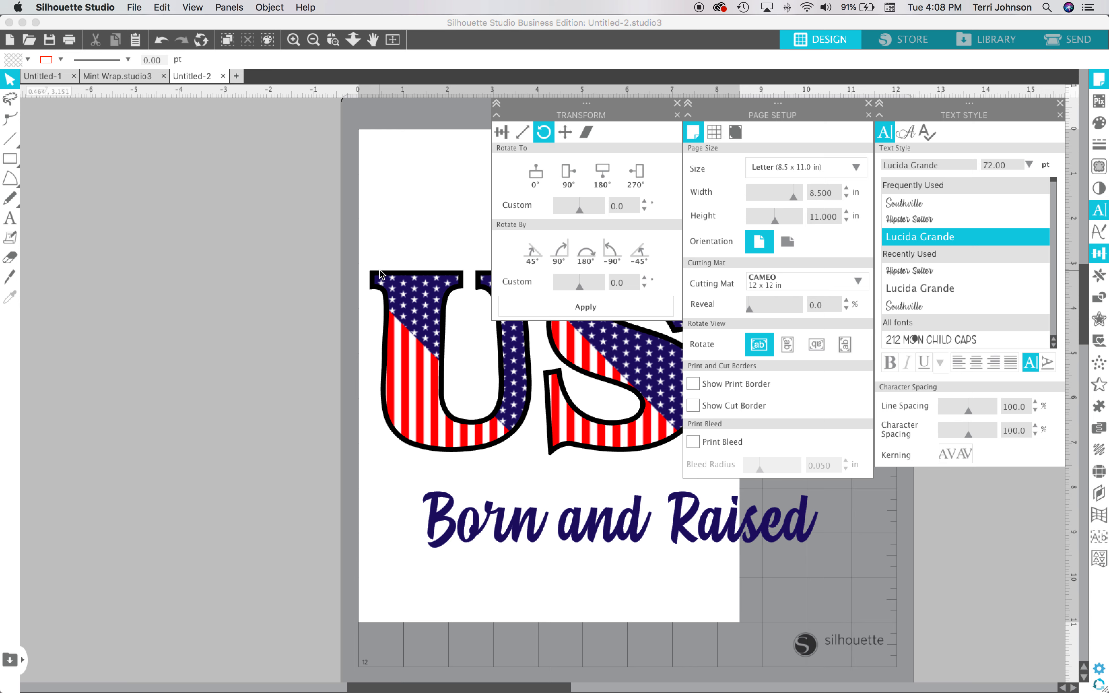
{"action": "left_click", "coordinate": [400, 290]}
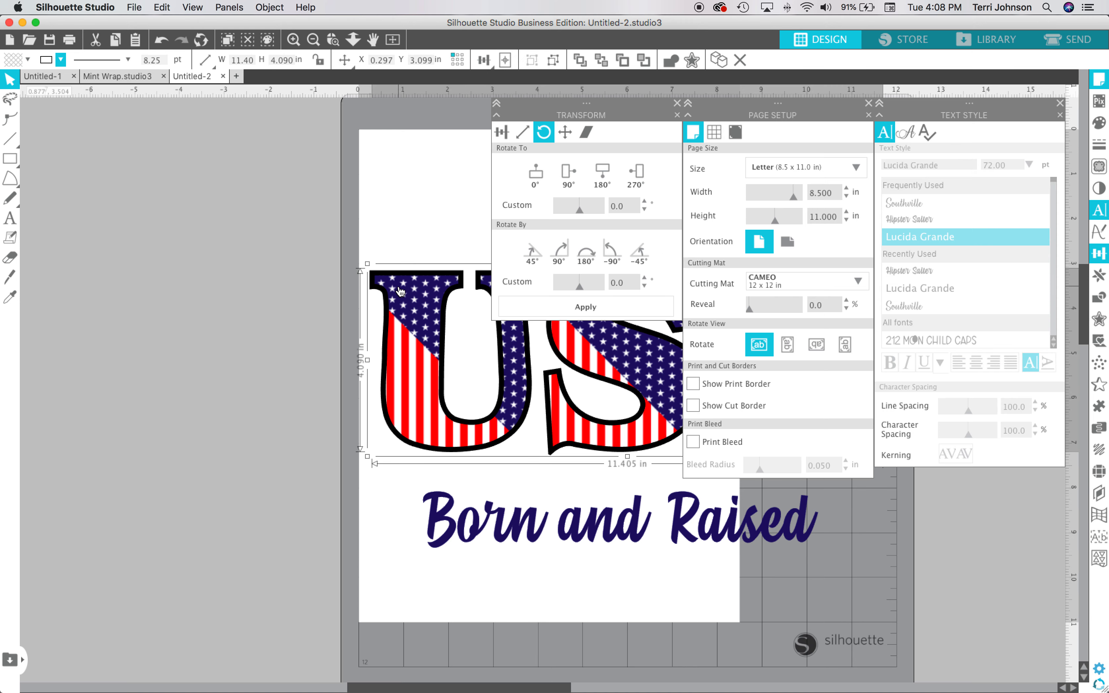
{"action": "left_click", "coordinate": [449, 538], "text": "shift"}
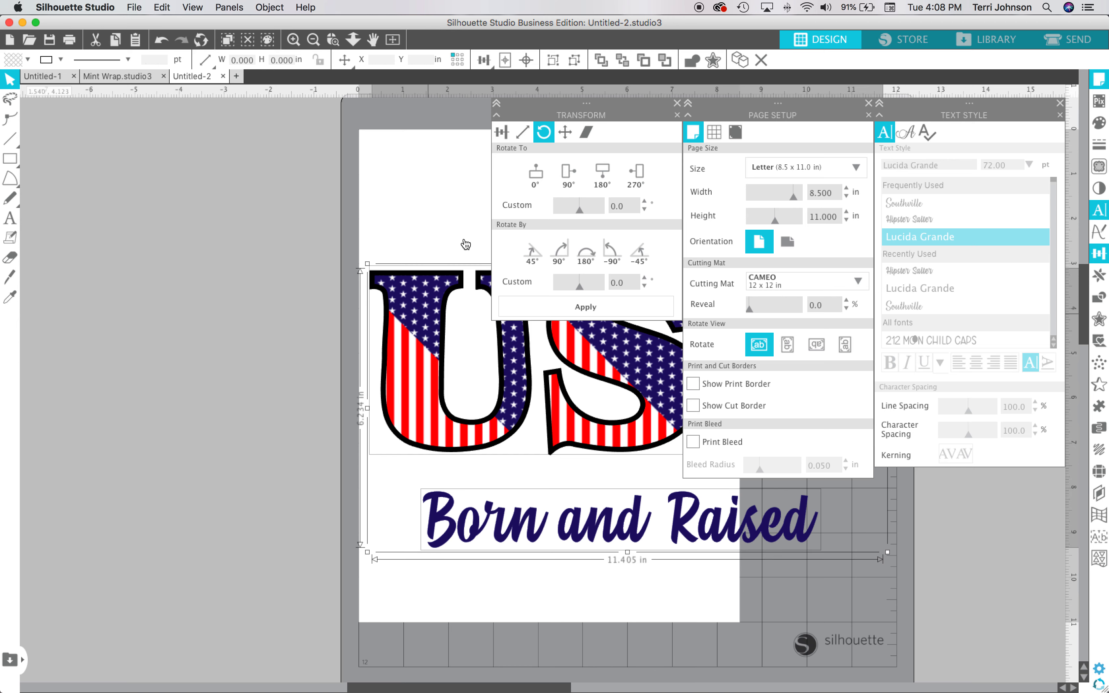
{"action": "left_click", "coordinate": [568, 183]}
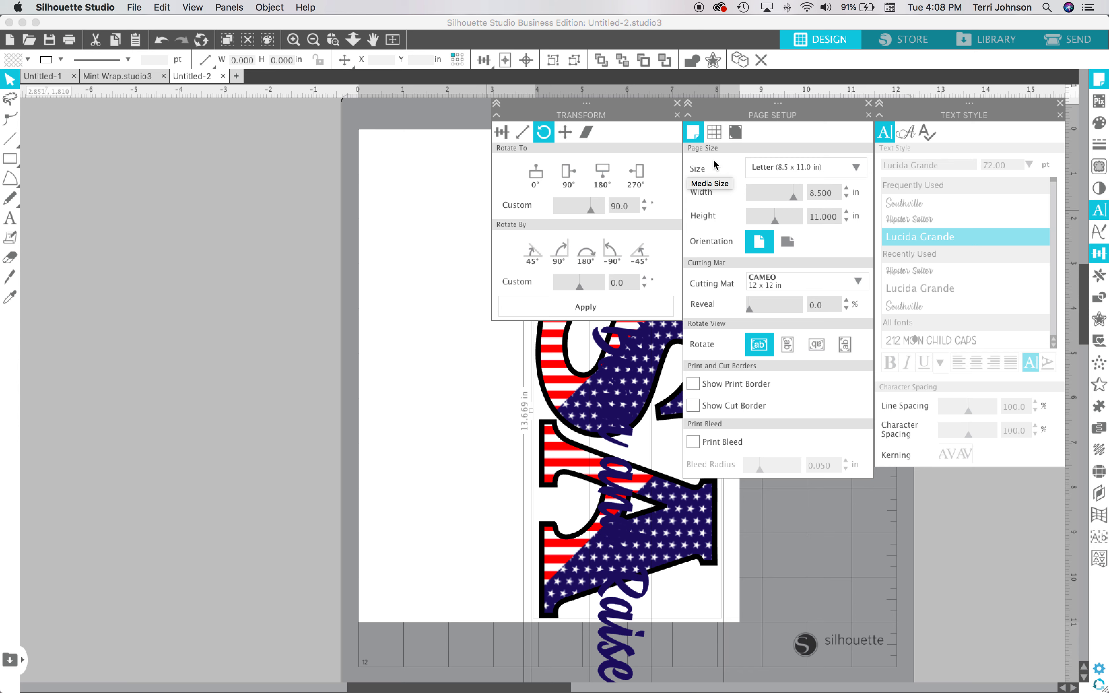
{"action": "key", "text": "super+z"}
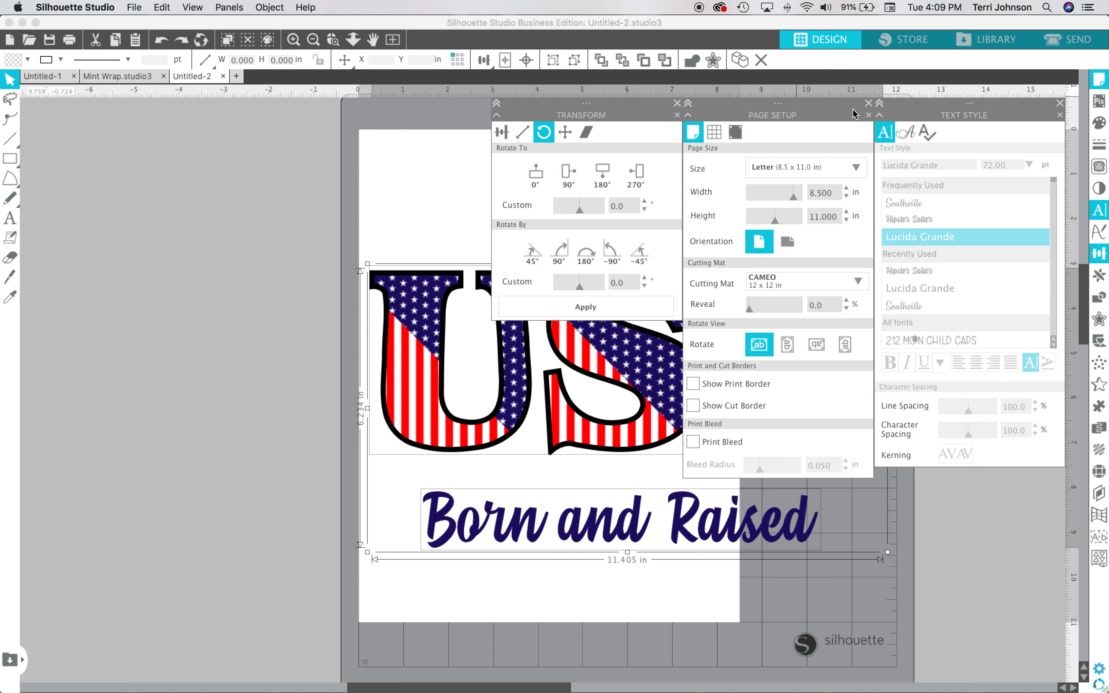
Step: Group the USA lettering with the "Born and Raised" text and rotate the group to 90°
{"action": "left_click", "coordinate": [868, 103]}
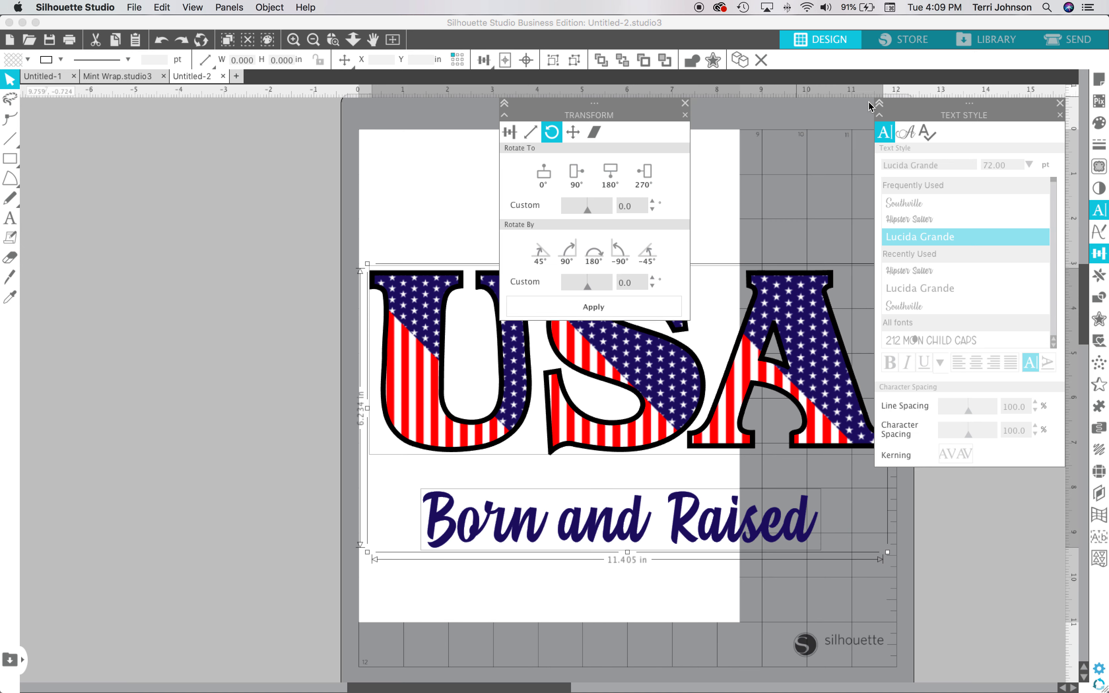
{"action": "left_click", "coordinate": [1062, 104]}
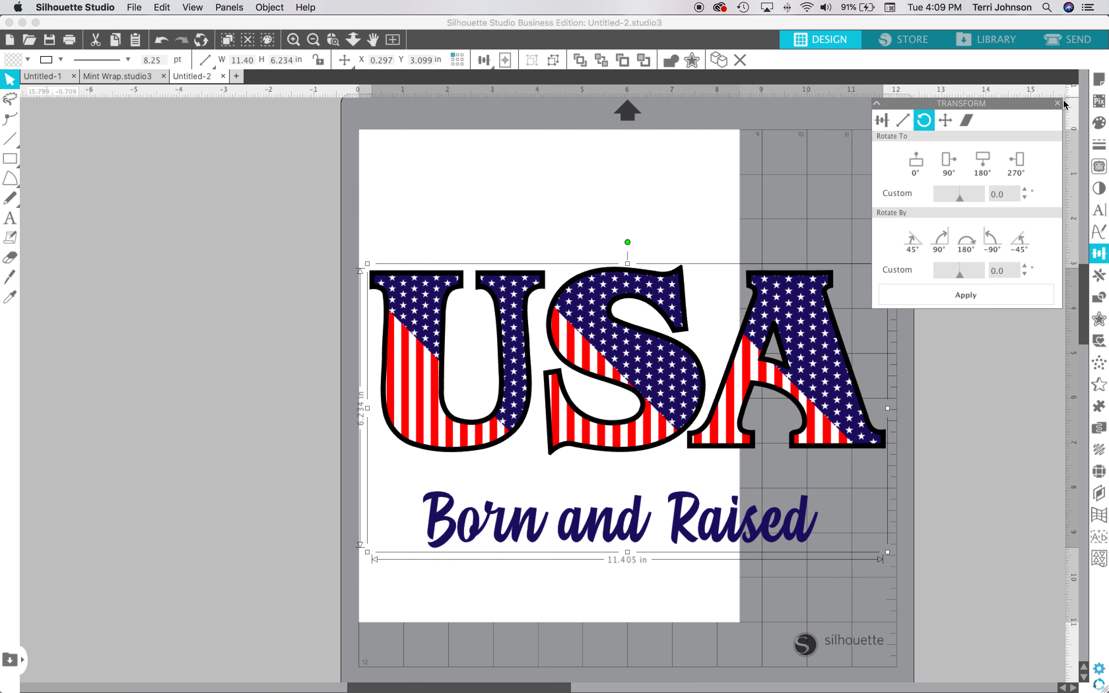
{"action": "left_click", "coordinate": [947, 162]}
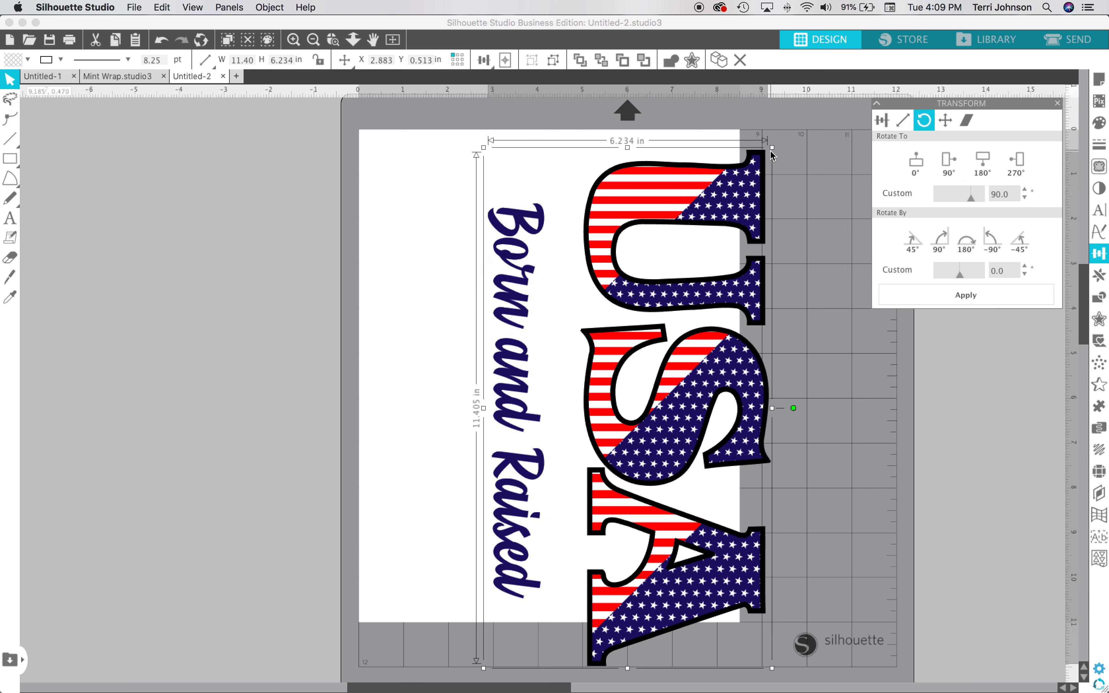
Step: Scale the rotated group down to about 10.23 by 5.59 in and center it on the page
{"action": "left_click_drag", "start_coordinate": [773, 151], "coordinate": [730, 176]}
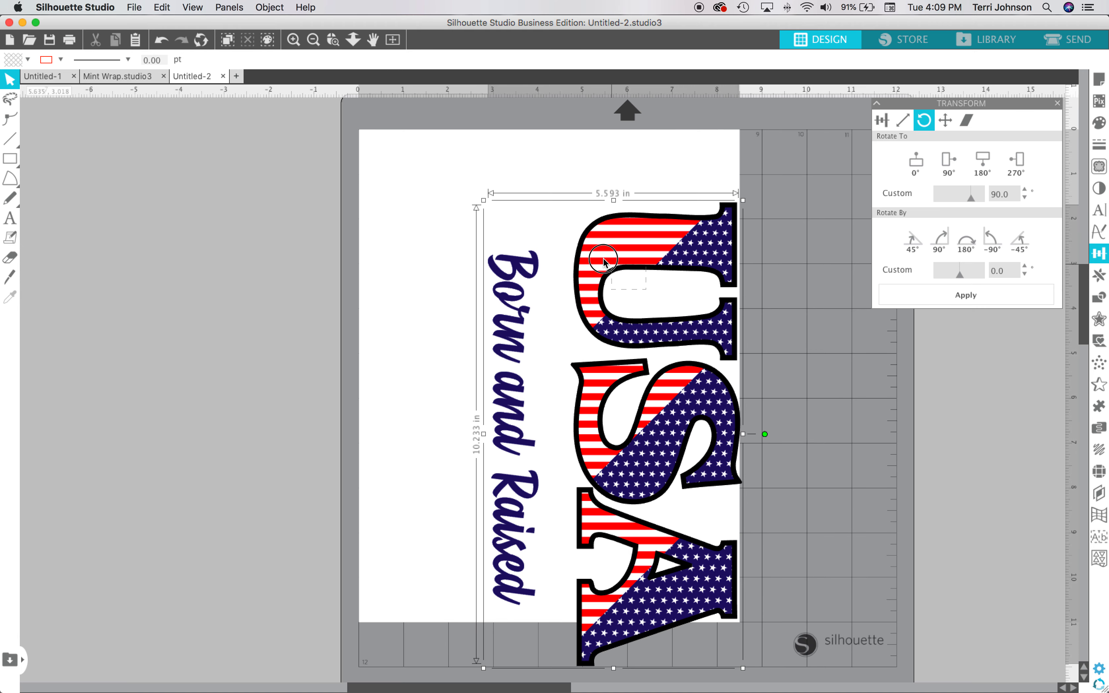
{"action": "left_click", "coordinate": [503, 65]}
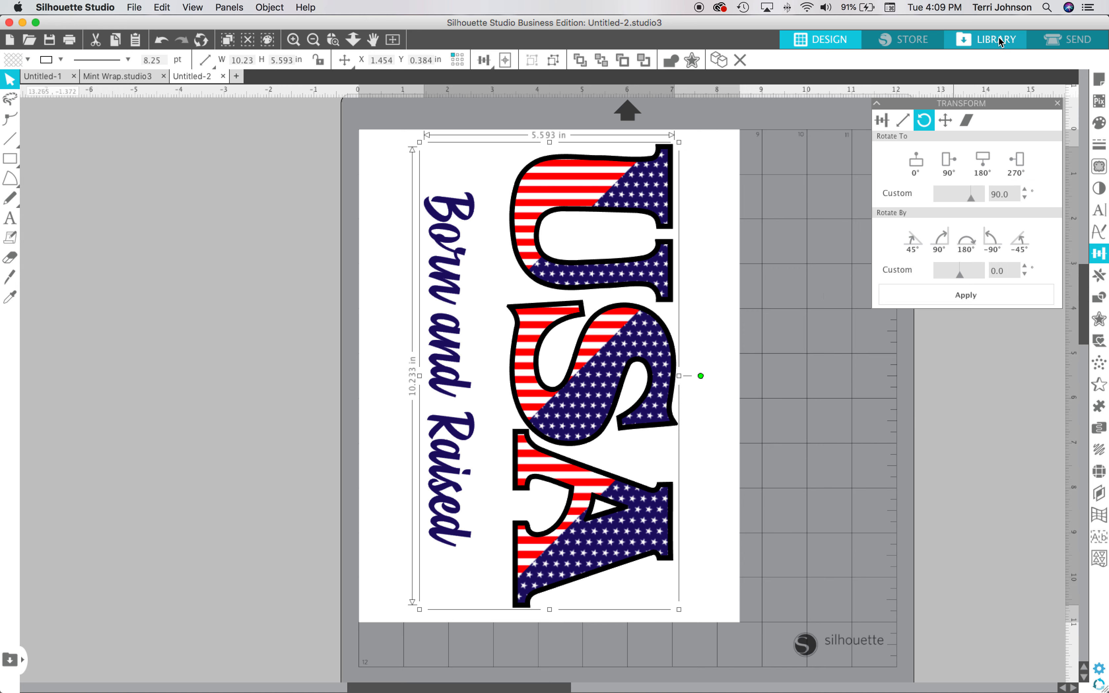
Step: Search the library for "flaming" and preview the pink flamingo standing on one leg
{"action": "left_click", "coordinate": [985, 39]}
{"action": "double_click", "coordinate": [1004, 62]}
{"action": "type", "text": "flaming"}
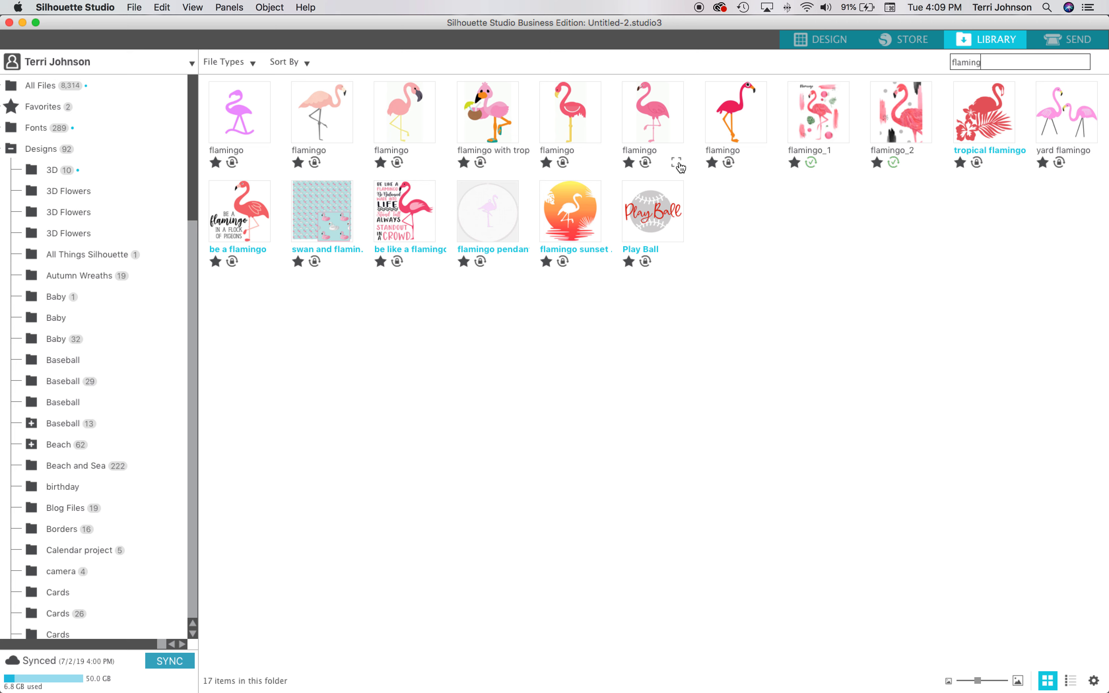
{"action": "left_click", "coordinate": [678, 164]}
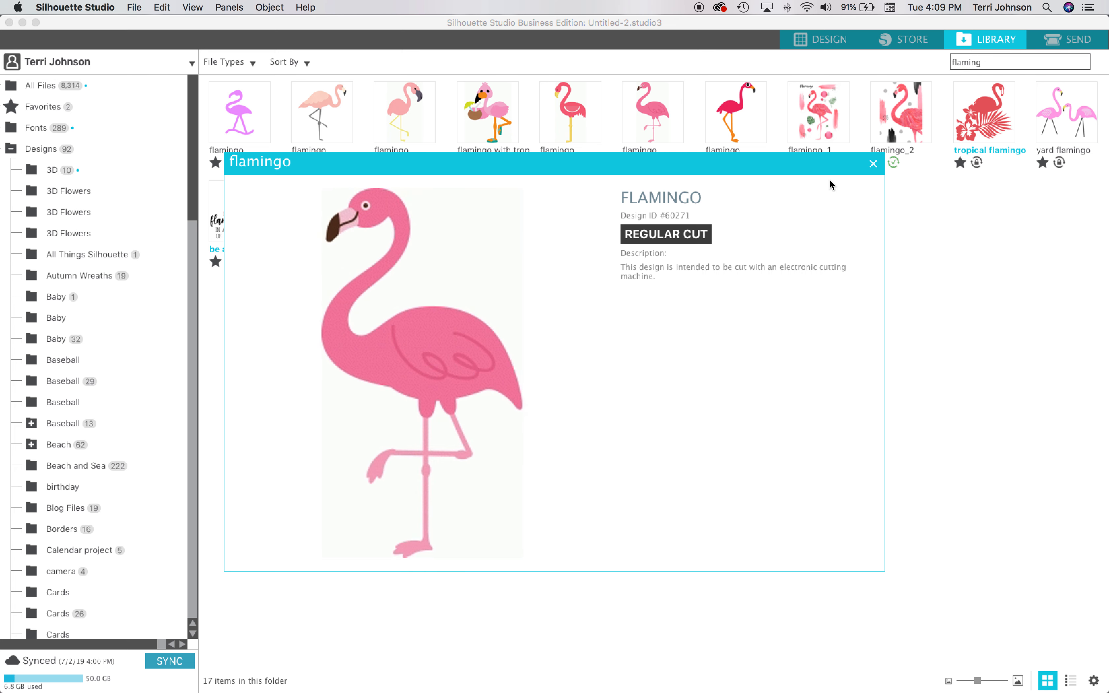
{"action": "left_click", "coordinate": [873, 164]}
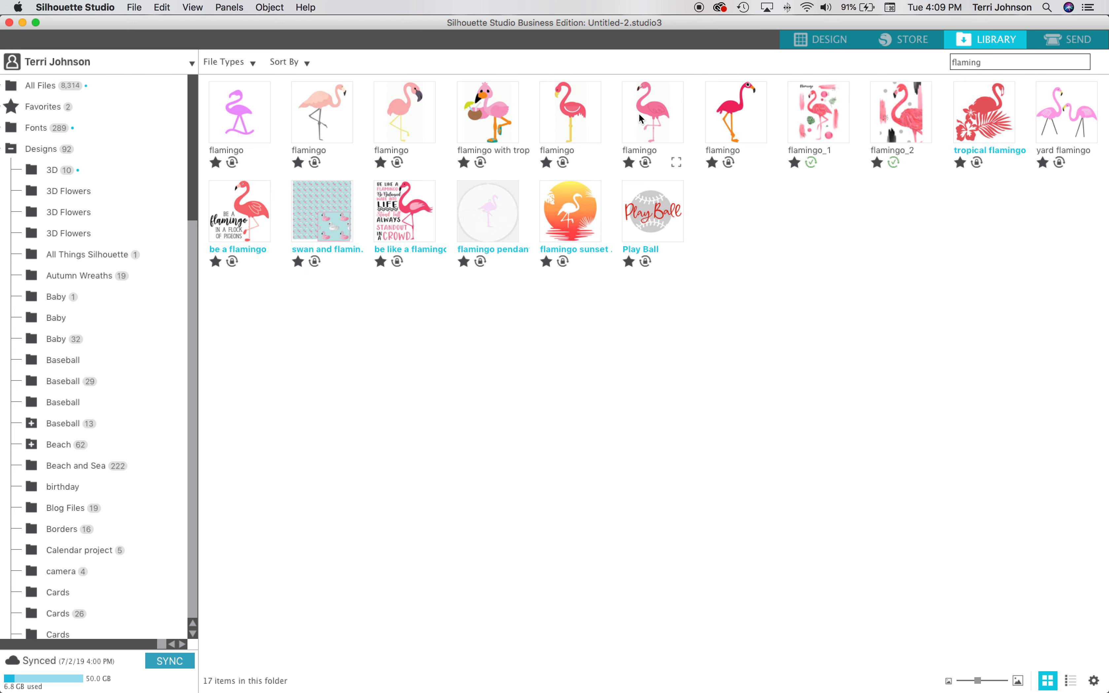
Step: Create a new blank document and open the previewed pink flamingo design from the library in it
{"action": "left_click", "coordinate": [841, 44]}
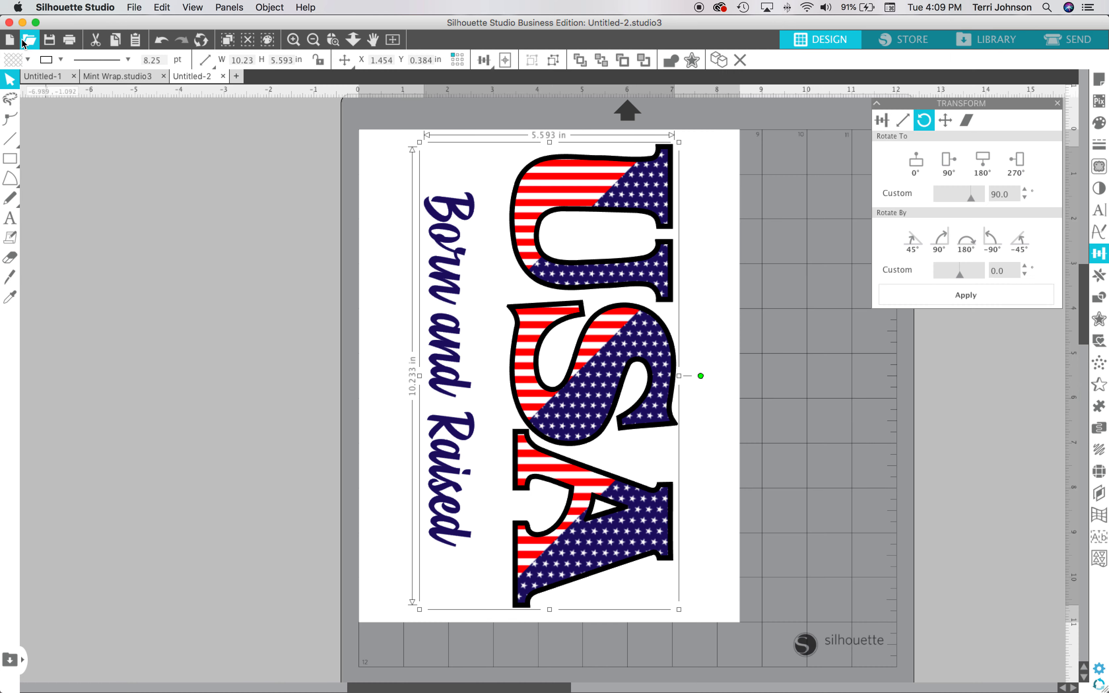
{"action": "key", "text": "super+n"}
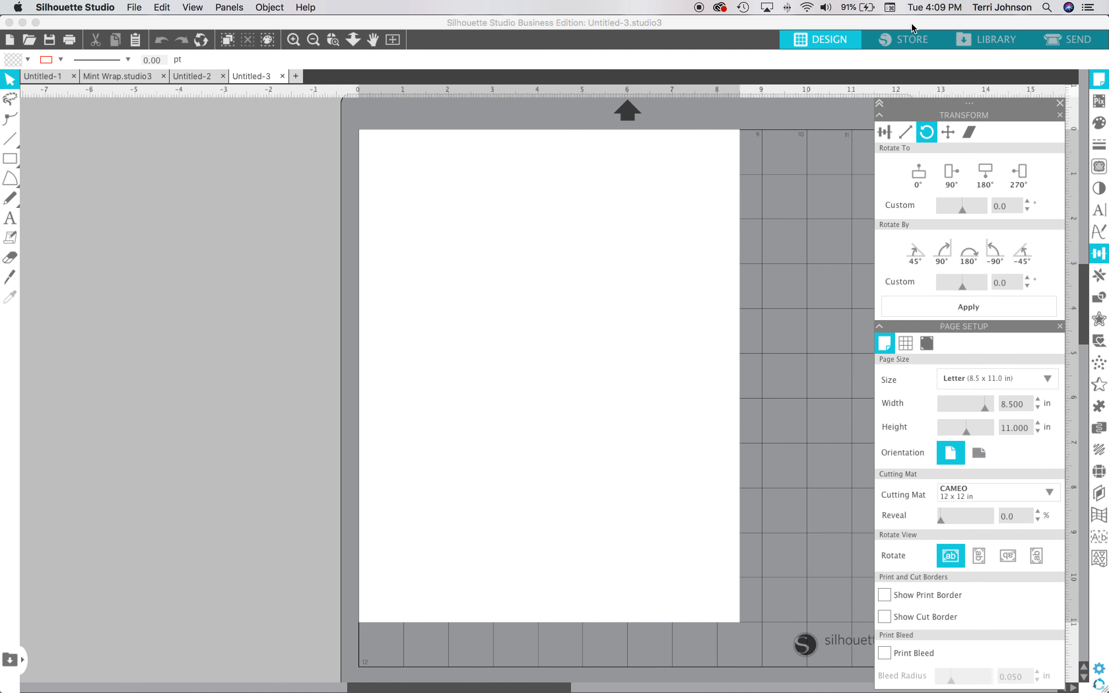
{"action": "left_click", "coordinate": [982, 44]}
{"action": "double_click", "coordinate": [652, 112]}
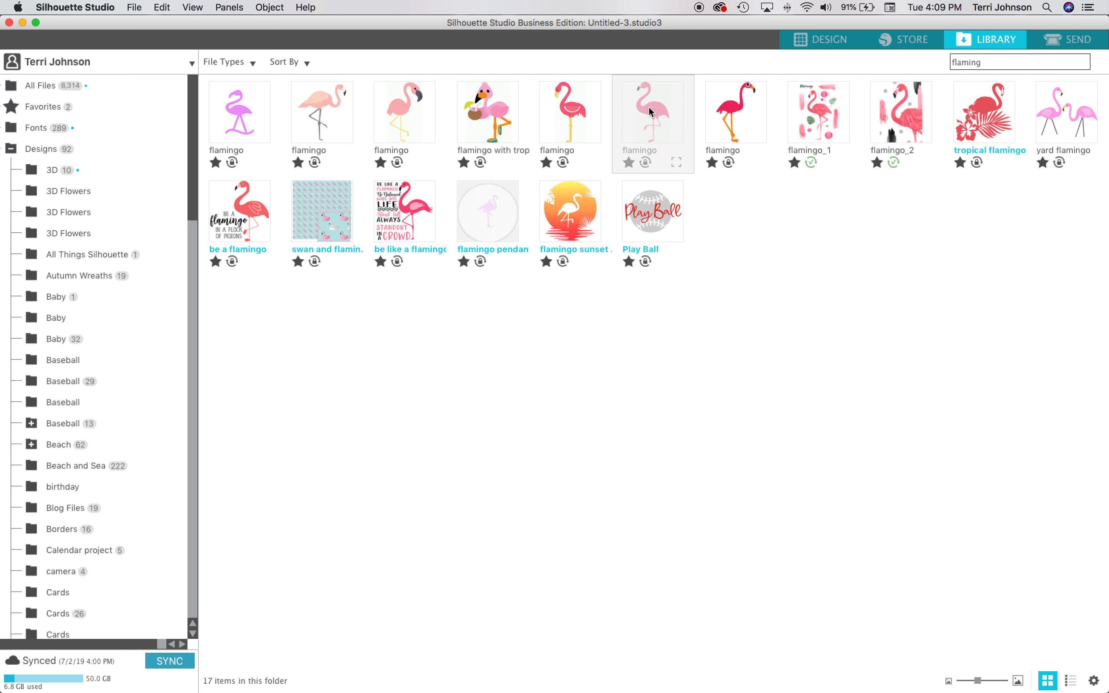
Step: Undo the accidental move of the wing detail, select all flamingo pieces and move them together so they lie fully on the page
{"action": "left_click_drag", "start_coordinate": [602, 377], "coordinate": [546, 347]}
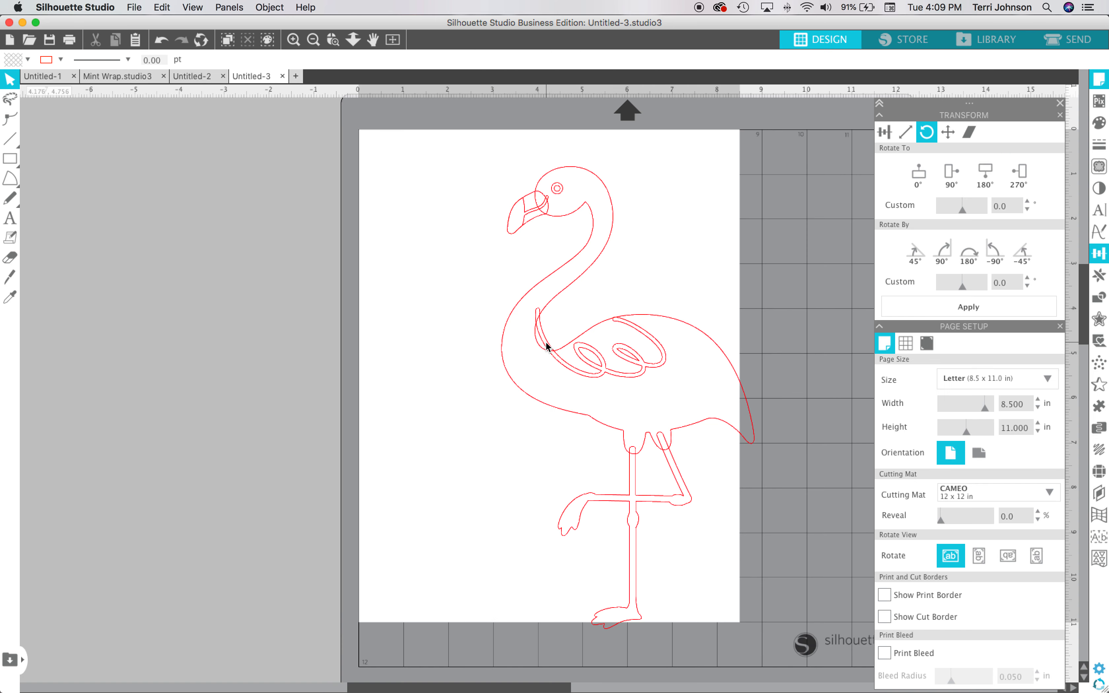
{"action": "key", "text": "super+z"}
{"action": "left_click", "coordinate": [620, 389]}
{"action": "left_click_drag", "start_coordinate": [478, 135], "coordinate": [783, 686]}
{"action": "left_click_drag", "start_coordinate": [648, 364], "coordinate": [581, 339]}
{"action": "scroll", "coordinate": [581, 338], "scroll_direction": "up", "scroll_amount": 3}
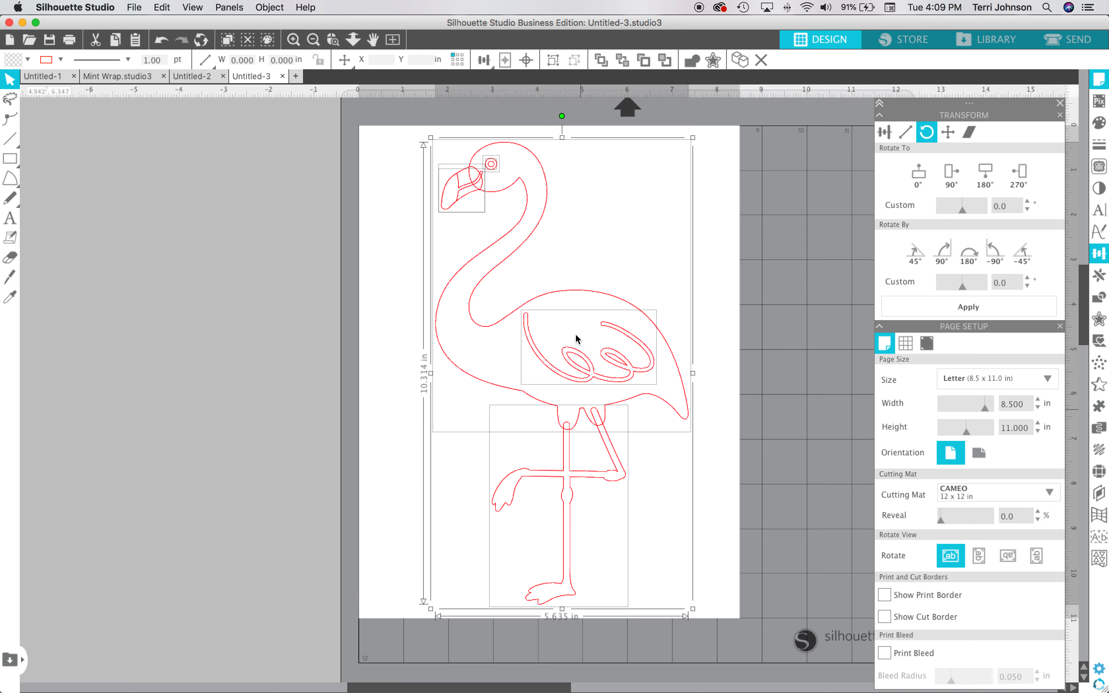
Step: Fill the flamingo's body with the diagonally split navy stars and red-and-white stripes pattern
{"action": "left_click", "coordinate": [643, 215]}
{"action": "left_click", "coordinate": [546, 211]}
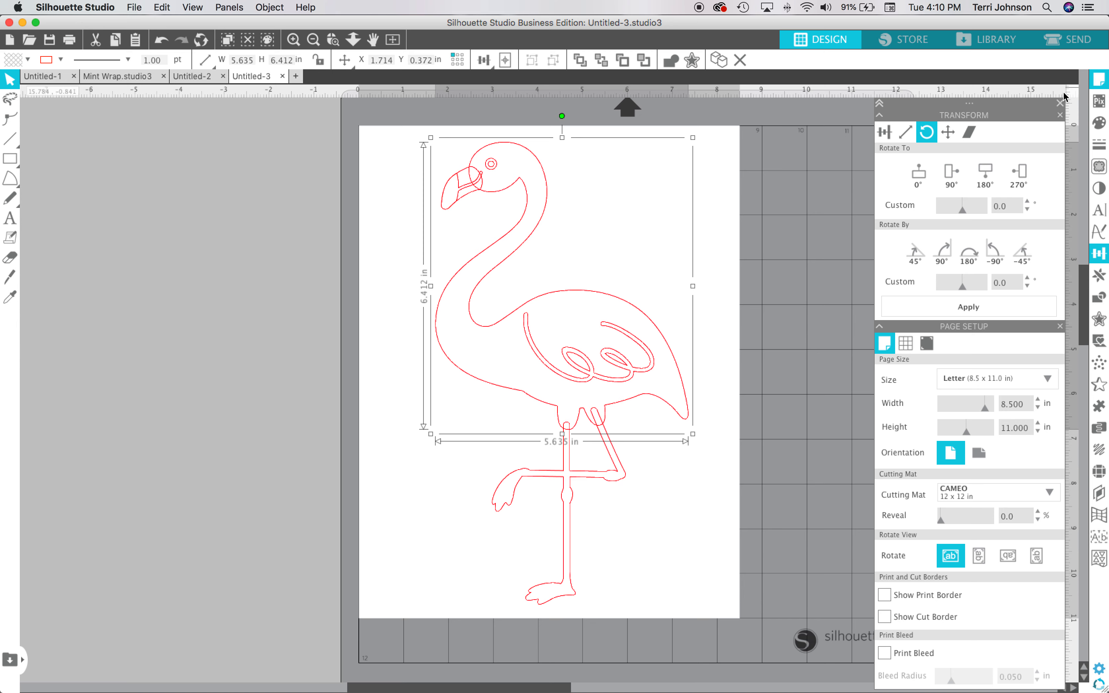
{"action": "left_click", "coordinate": [1059, 104]}
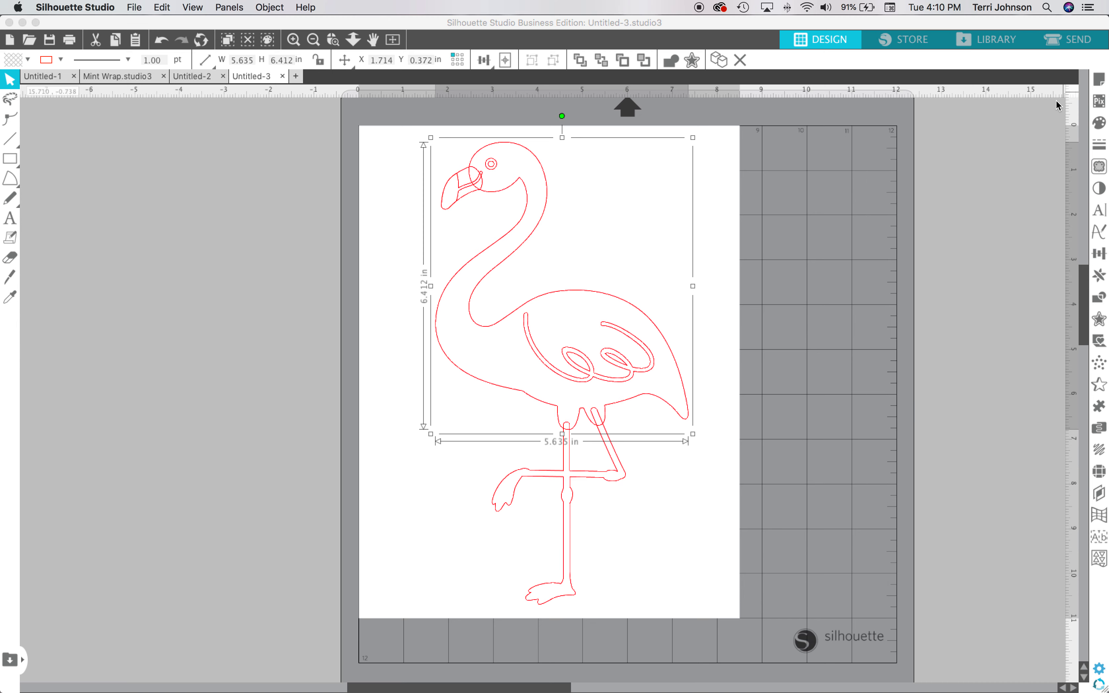
{"action": "left_click", "coordinate": [1098, 123]}
{"action": "left_click", "coordinate": [930, 120]}
{"action": "scroll", "coordinate": [992, 247], "scroll_direction": "down", "scroll_amount": 15}
{"action": "scroll", "coordinate": [990, 248], "scroll_direction": "down", "scroll_amount": 15}
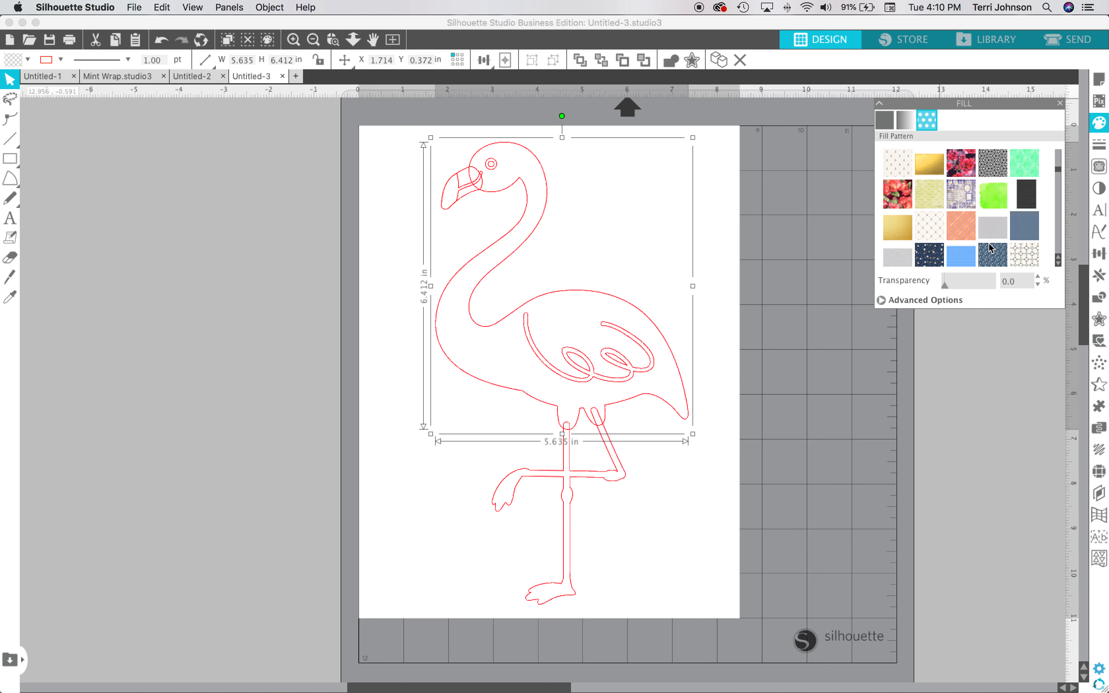
{"action": "scroll", "coordinate": [989, 248], "scroll_direction": "down", "scroll_amount": 15}
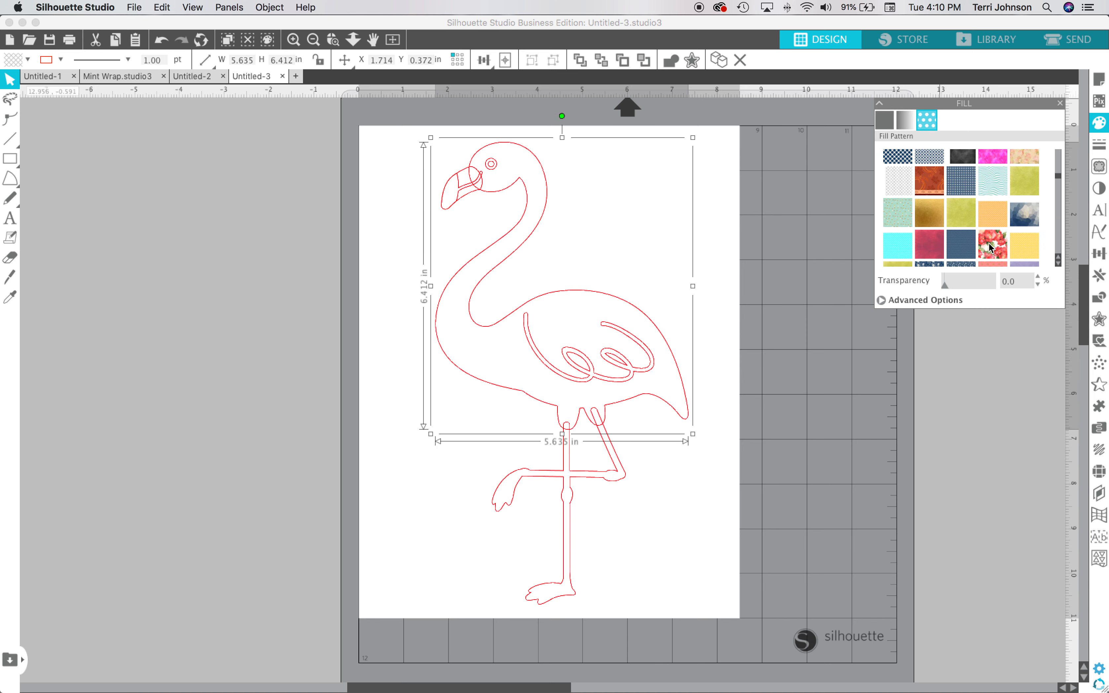
{"action": "scroll", "coordinate": [990, 248], "scroll_direction": "down", "scroll_amount": 5}
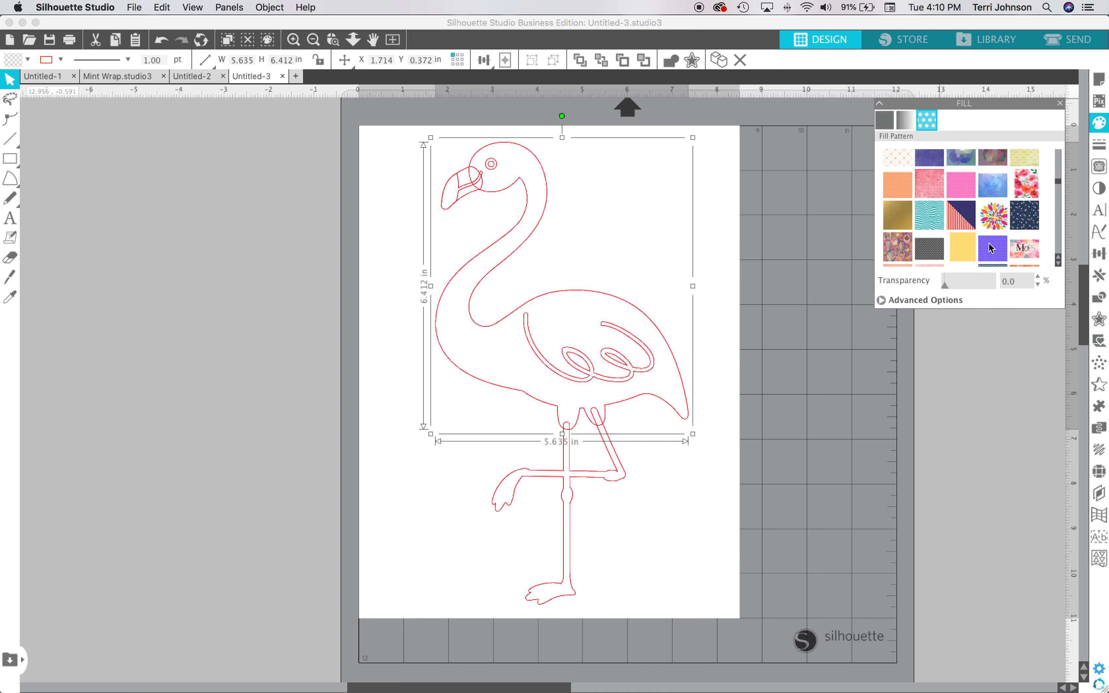
{"action": "left_click", "coordinate": [959, 191]}
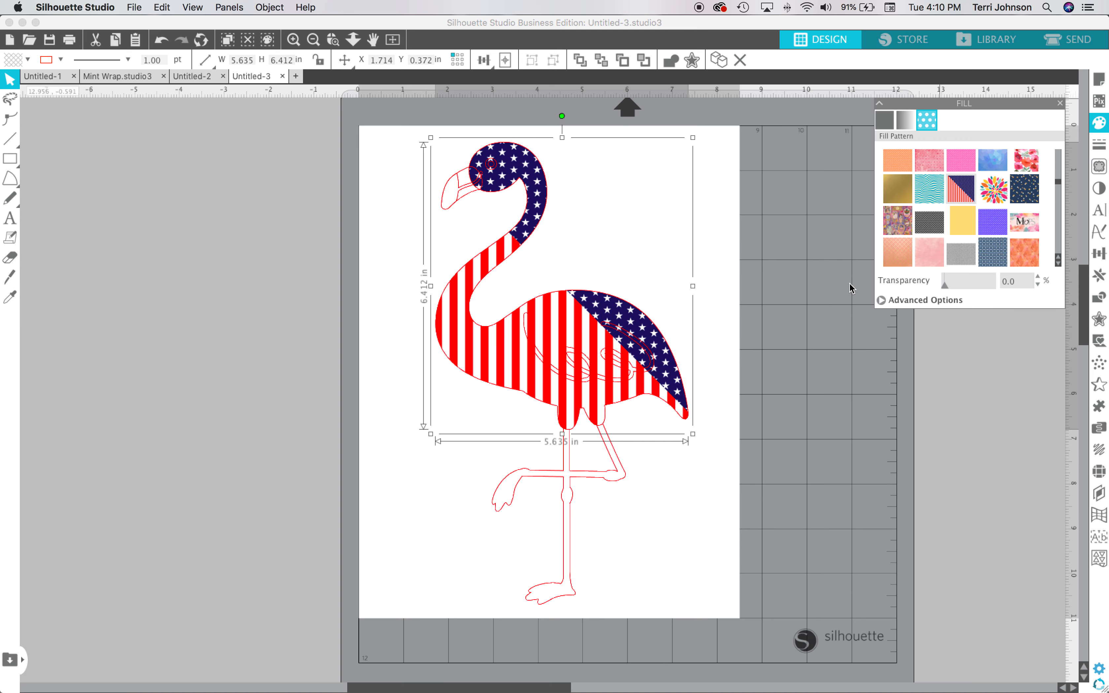
{"action": "left_click", "coordinate": [719, 228]}
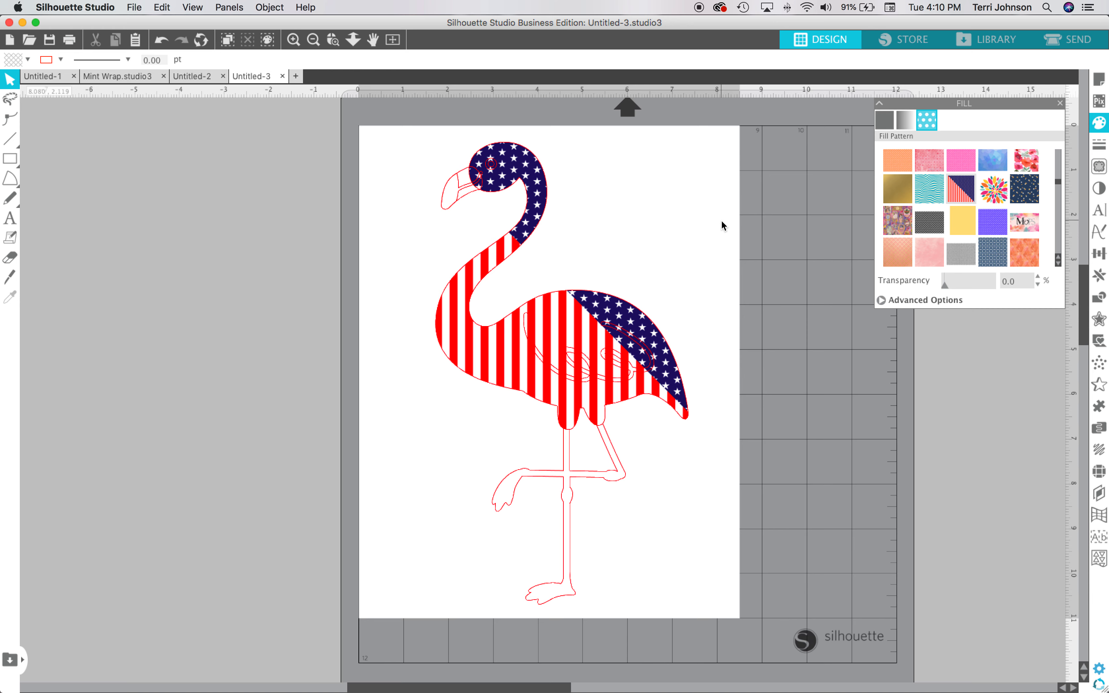
Step: Pan the fill pattern within the flamingo's body so the stars cover more of the back and tail
{"action": "left_click", "coordinate": [931, 299]}
{"action": "left_click", "coordinate": [896, 506]}
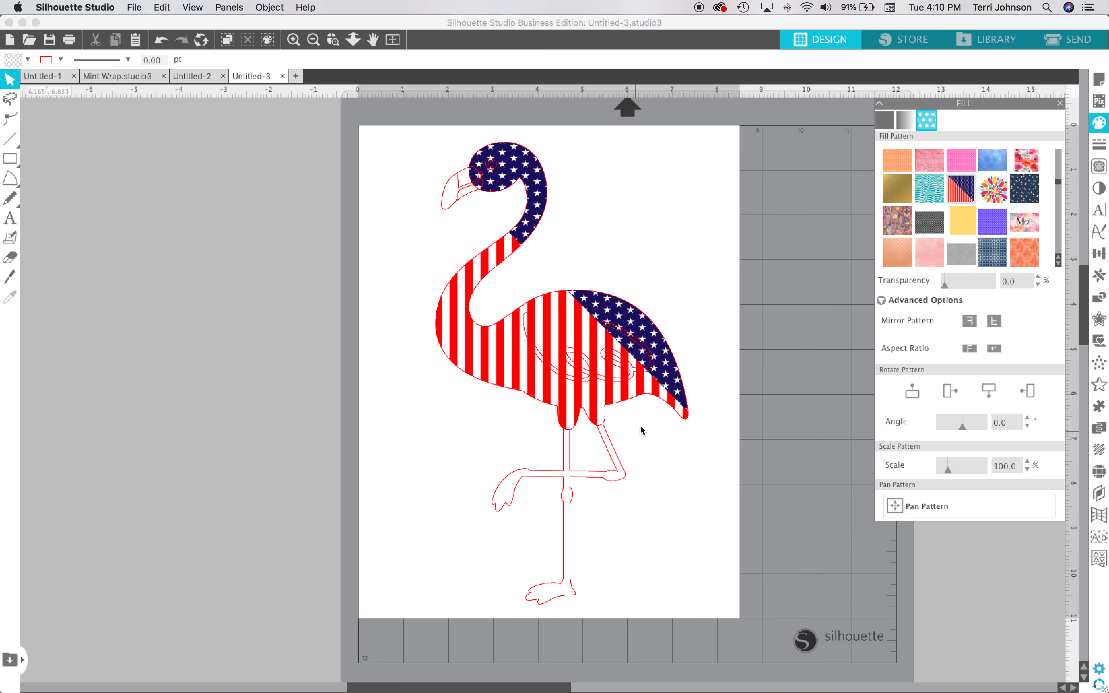
{"action": "left_click", "coordinate": [667, 405]}
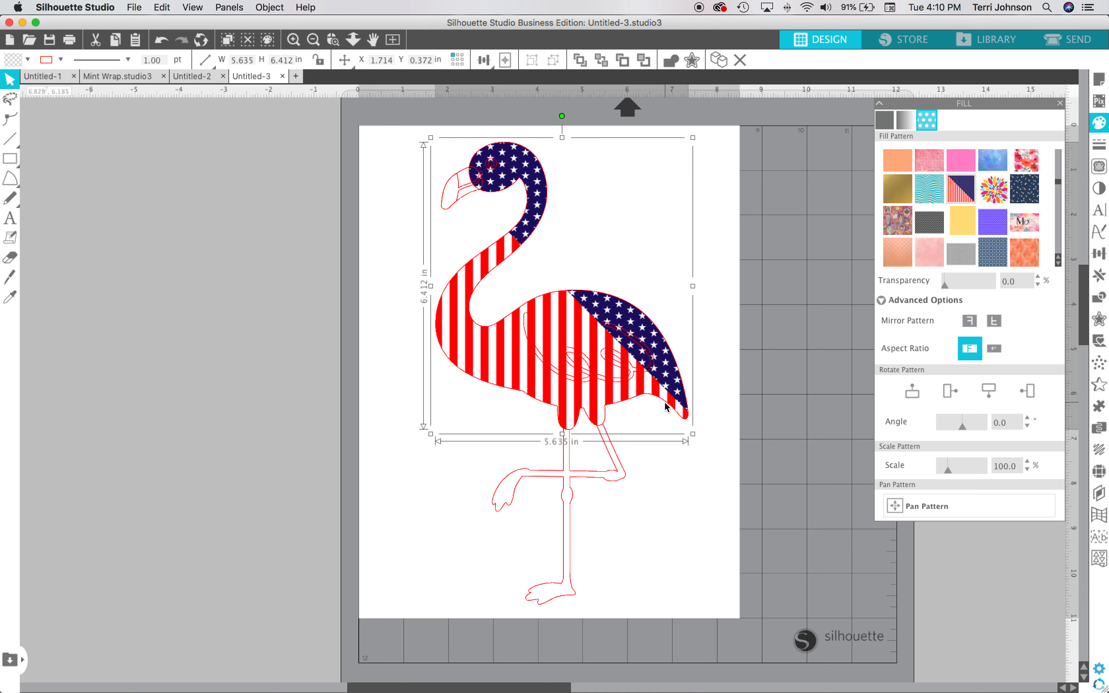
{"action": "left_click", "coordinate": [895, 506]}
{"action": "left_click_drag", "start_coordinate": [561, 285], "coordinate": [539, 298]}
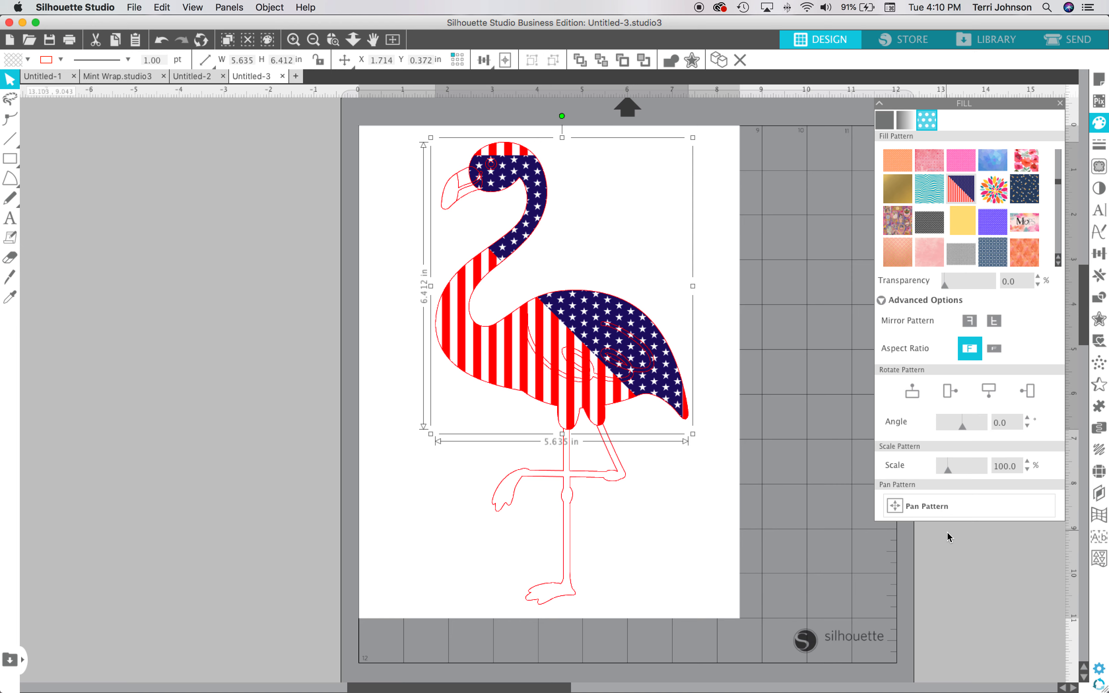
Step: Scale the body's fill pattern to 147% and rotate it to 15°
{"action": "left_click_drag", "start_coordinate": [947, 471], "coordinate": [953, 475]}
{"action": "left_click_drag", "start_coordinate": [964, 433], "coordinate": [966, 431]}
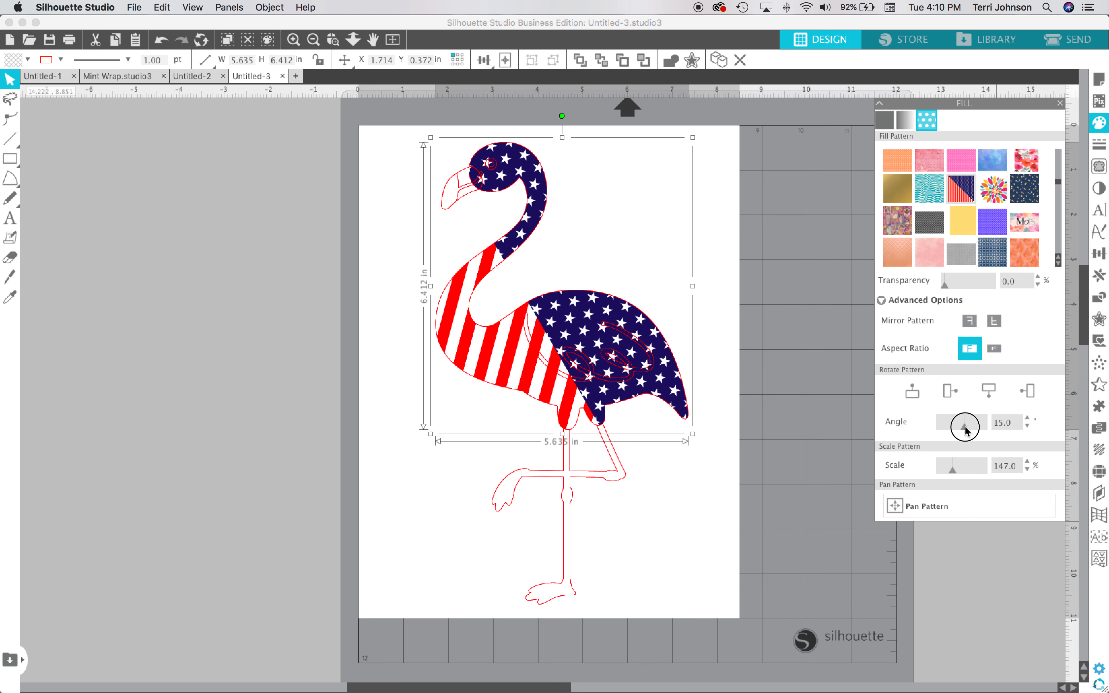
{"action": "left_click", "coordinate": [641, 592]}
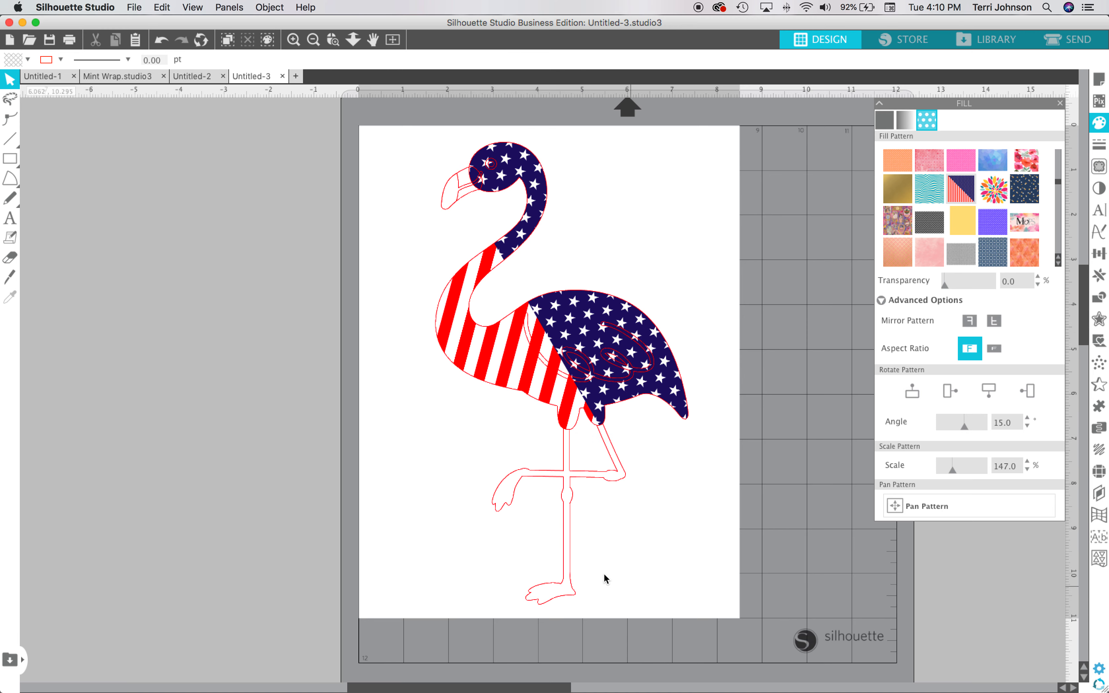
Step: Fill the wing detail with the red sampled from a body stripe and set its outline to black
{"action": "left_click", "coordinate": [543, 363]}
{"action": "left_click", "coordinate": [730, 522]}
{"action": "left_click", "coordinate": [547, 366]}
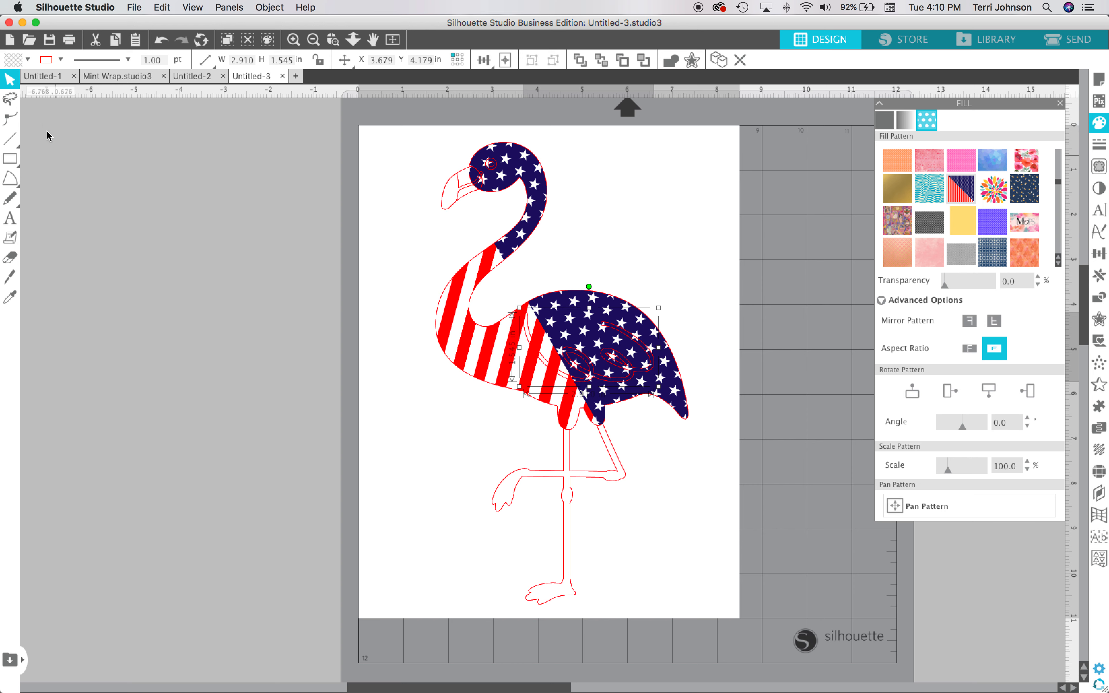
{"action": "left_click", "coordinate": [28, 60]}
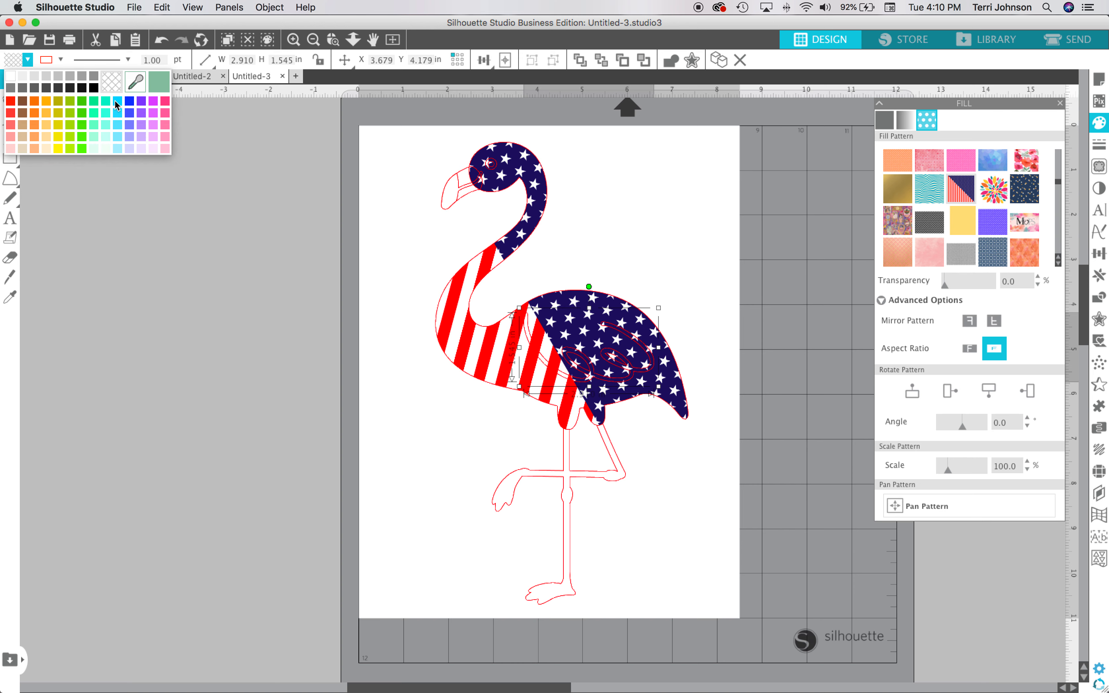
{"action": "left_click", "coordinate": [181, 124]}
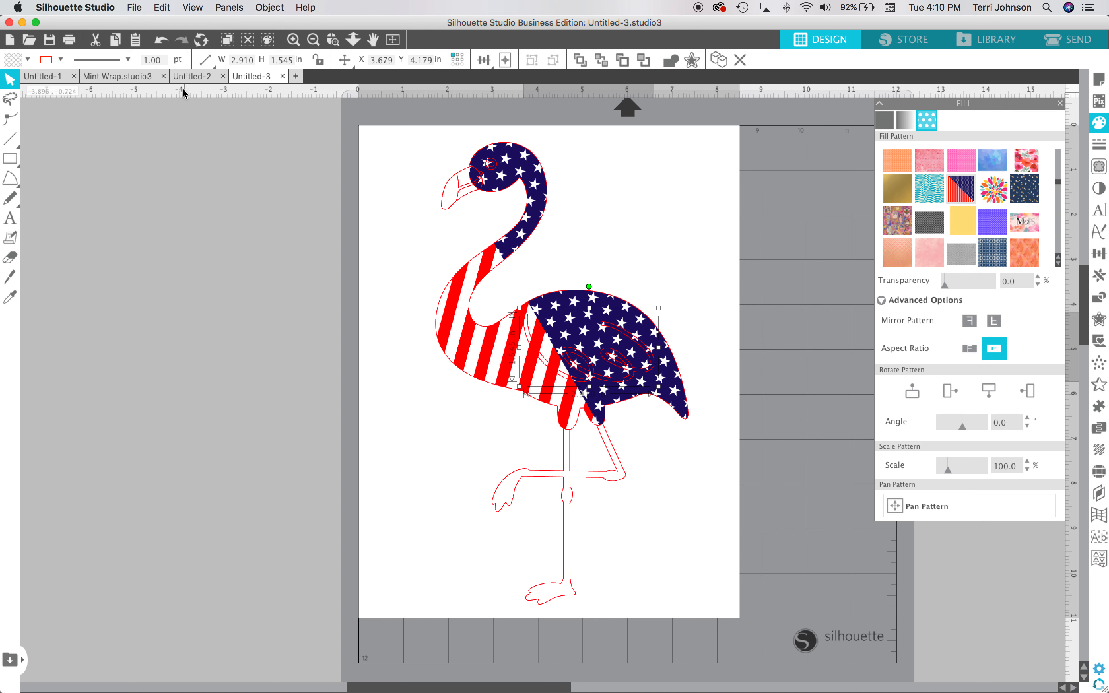
{"action": "left_click", "coordinate": [28, 60]}
{"action": "left_click", "coordinate": [135, 84]}
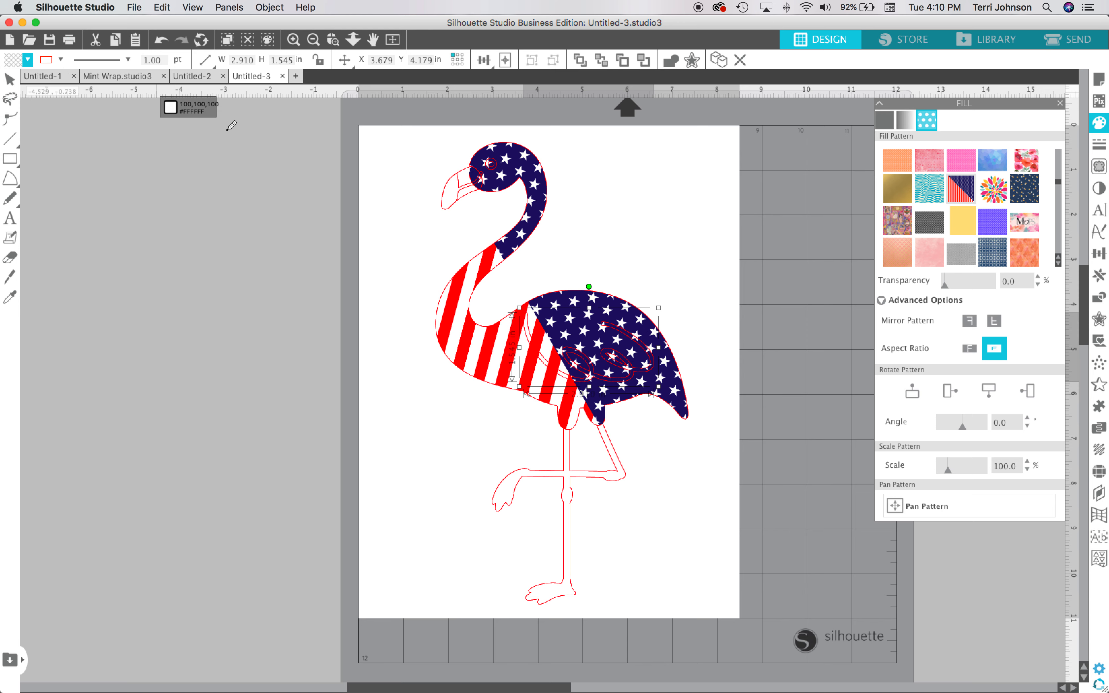
{"action": "left_click", "coordinate": [530, 364]}
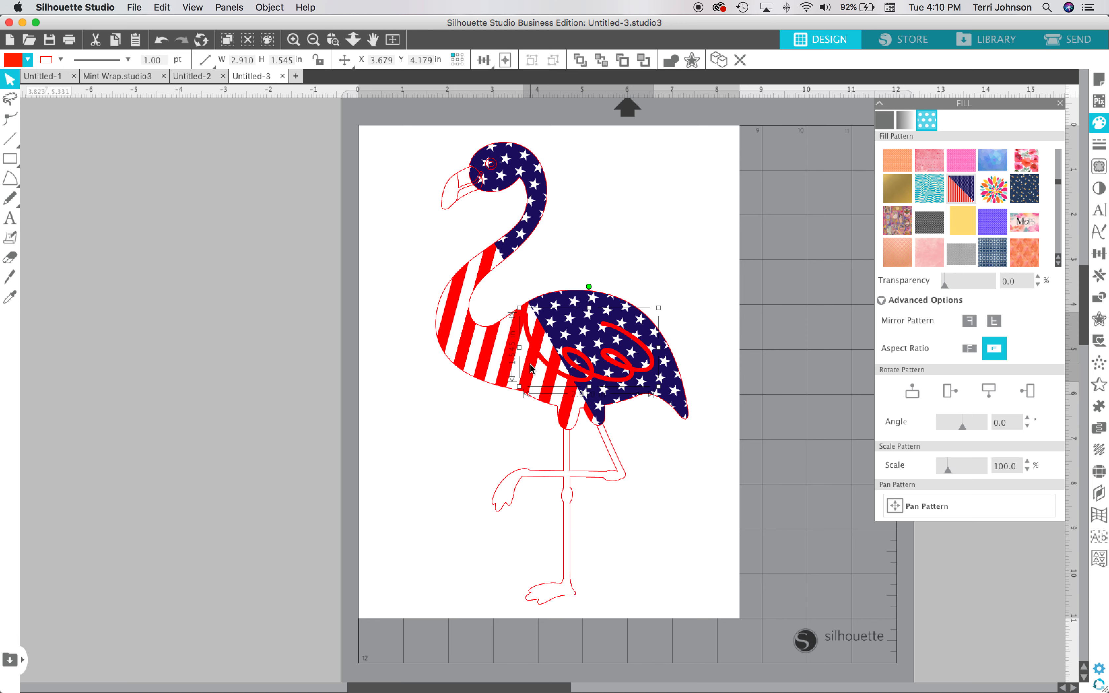
{"action": "left_click", "coordinate": [60, 60]}
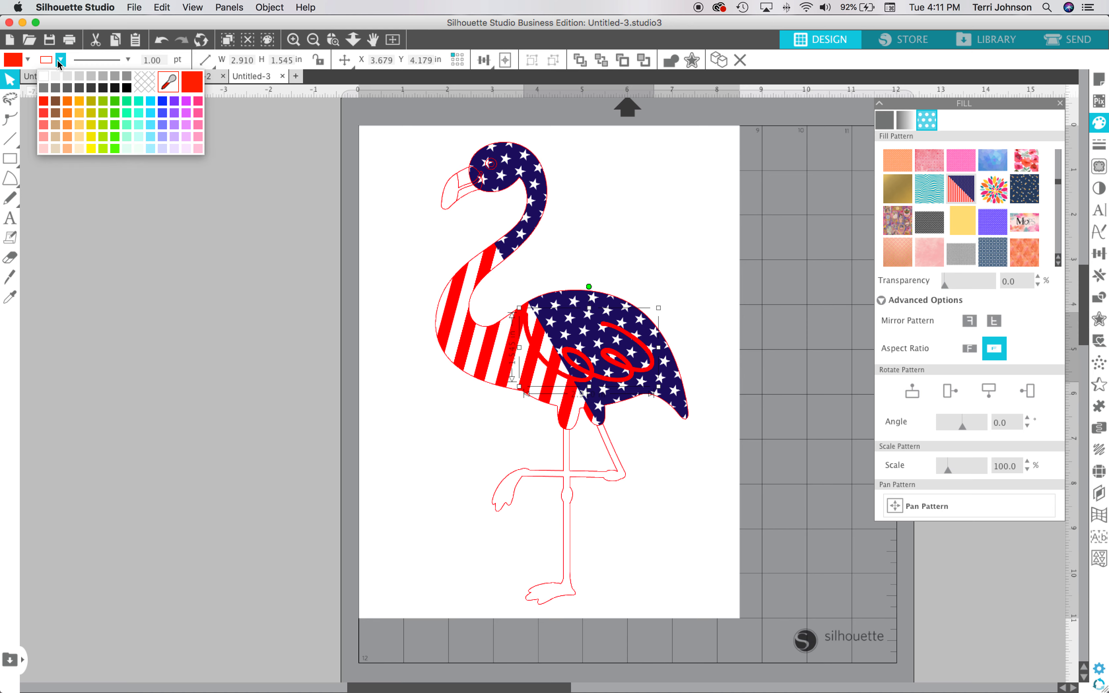
{"action": "left_click", "coordinate": [127, 87]}
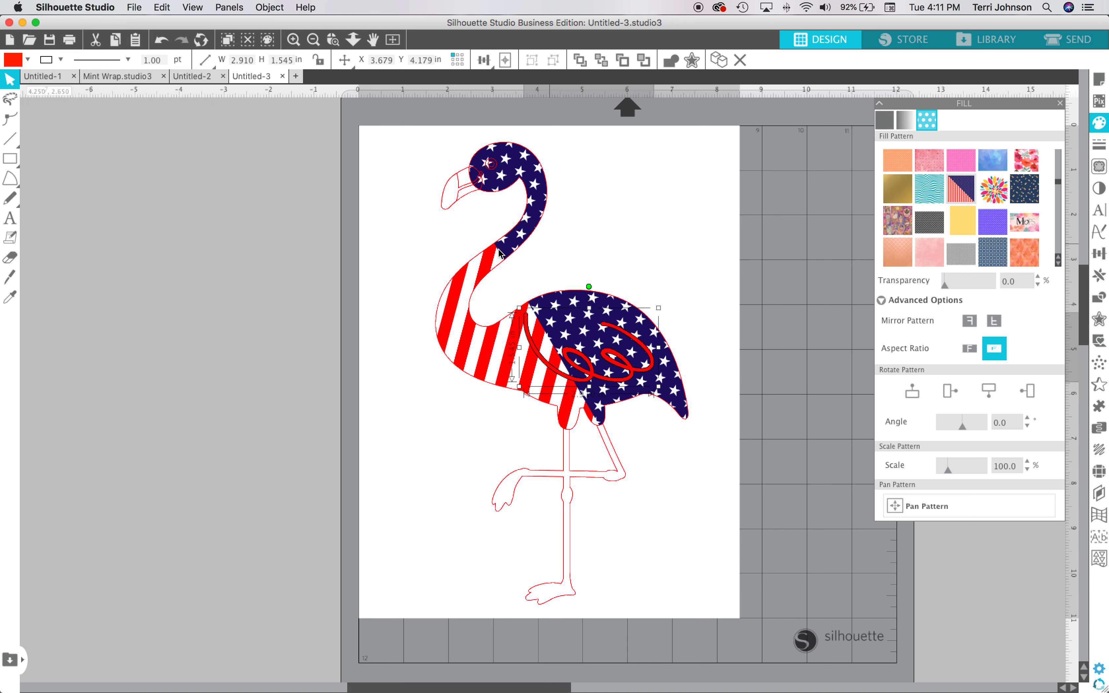
Step: Give the beak's tip and mouth-line piece a black fill and a black outline
{"action": "left_click", "coordinate": [445, 200]}
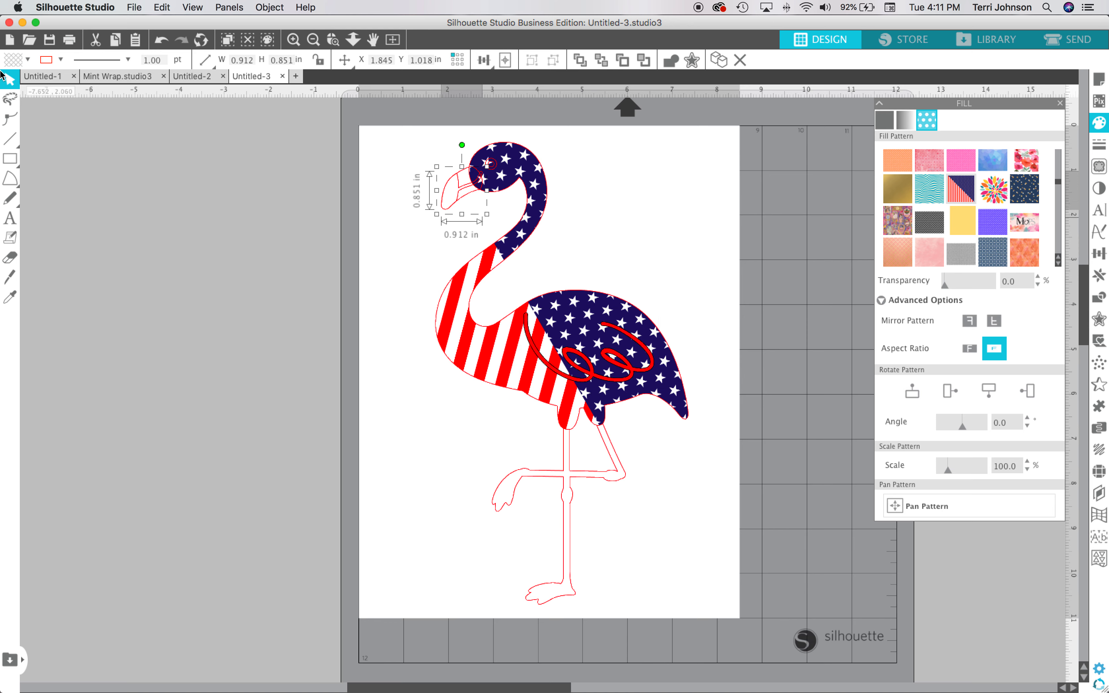
{"action": "left_click", "coordinate": [28, 59]}
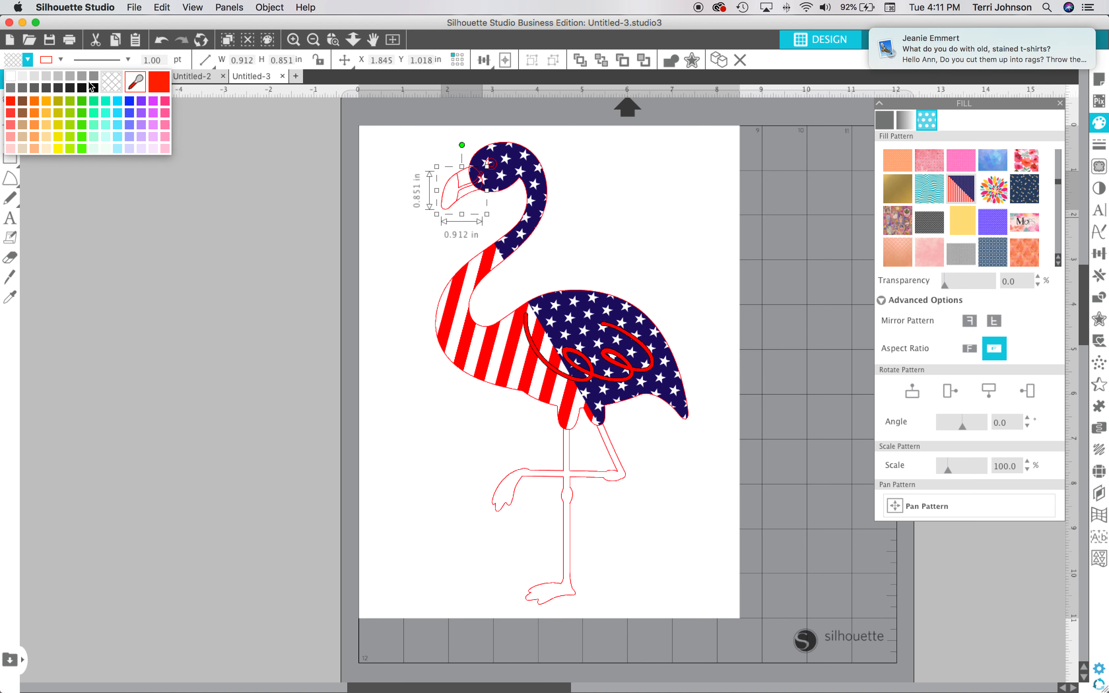
{"action": "left_click", "coordinate": [91, 85]}
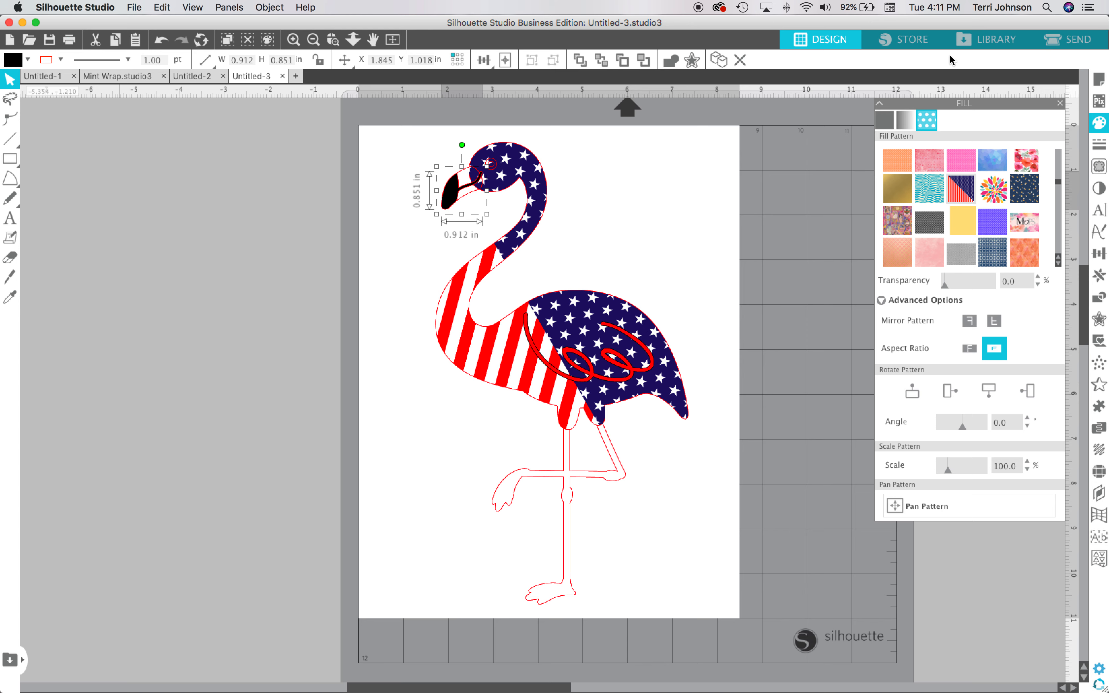
{"action": "left_click", "coordinate": [60, 60]}
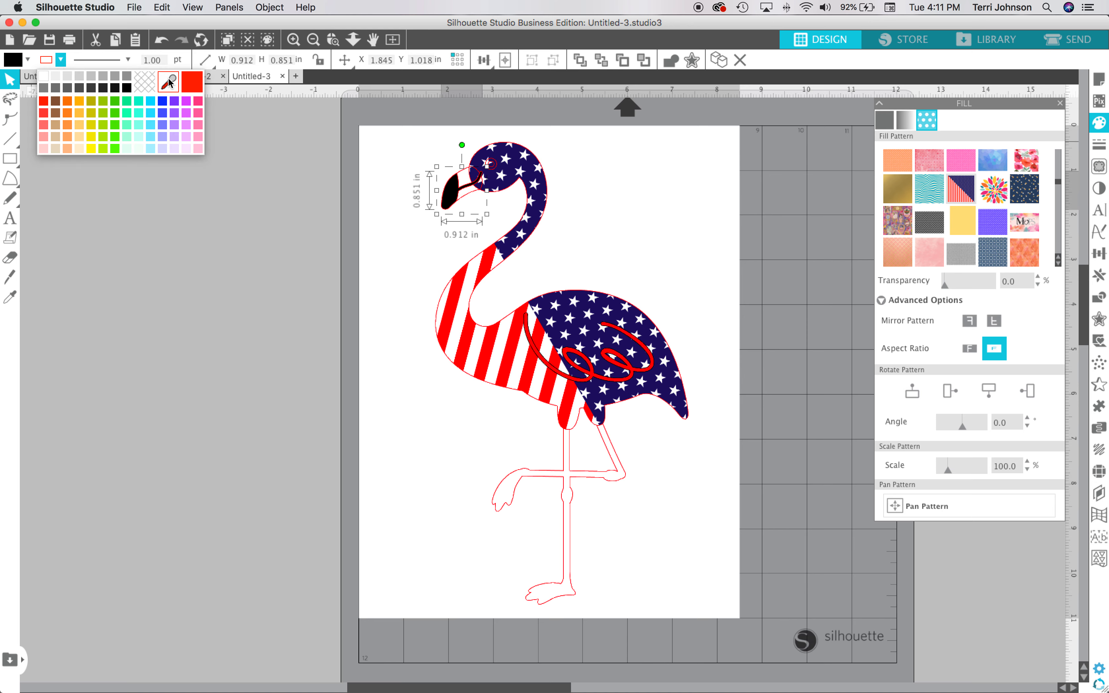
{"action": "left_click", "coordinate": [126, 87]}
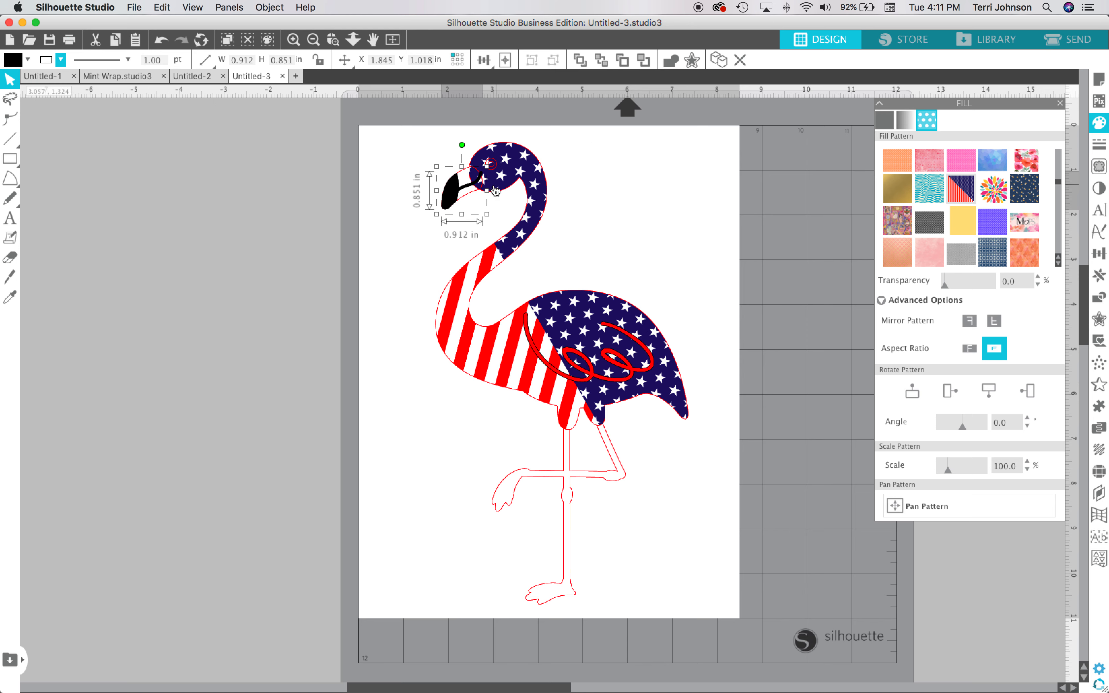
{"action": "left_click", "coordinate": [376, 162]}
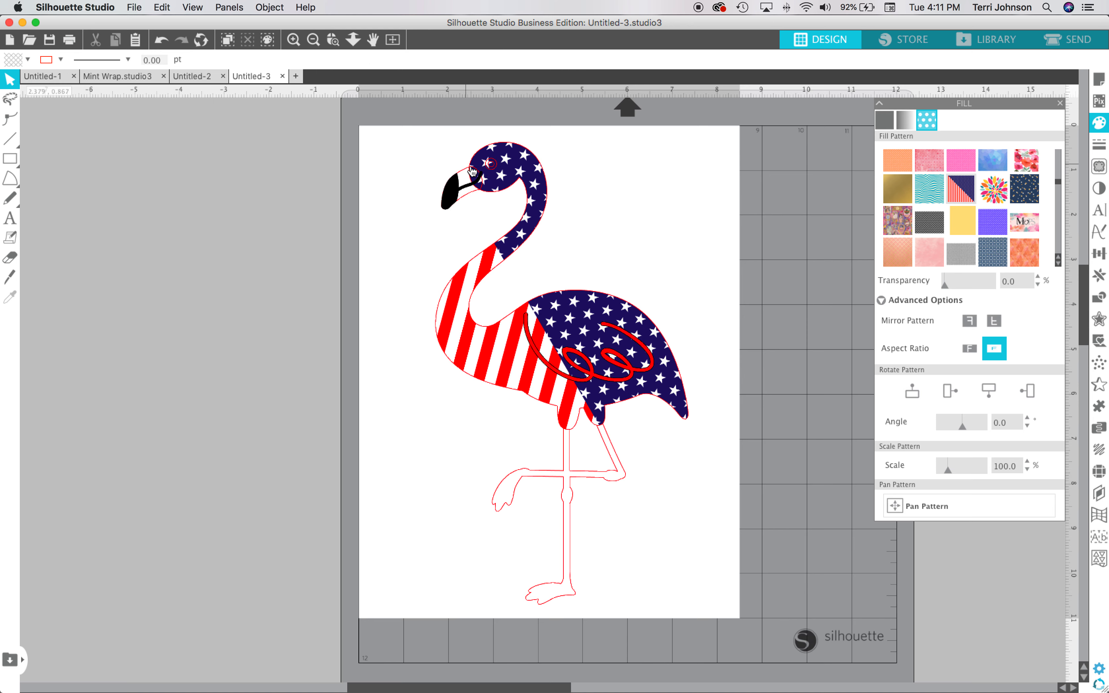
Step: Set the outline of the remaining beak piece to a pale cream and fill it with tan
{"action": "left_click", "coordinate": [463, 169]}
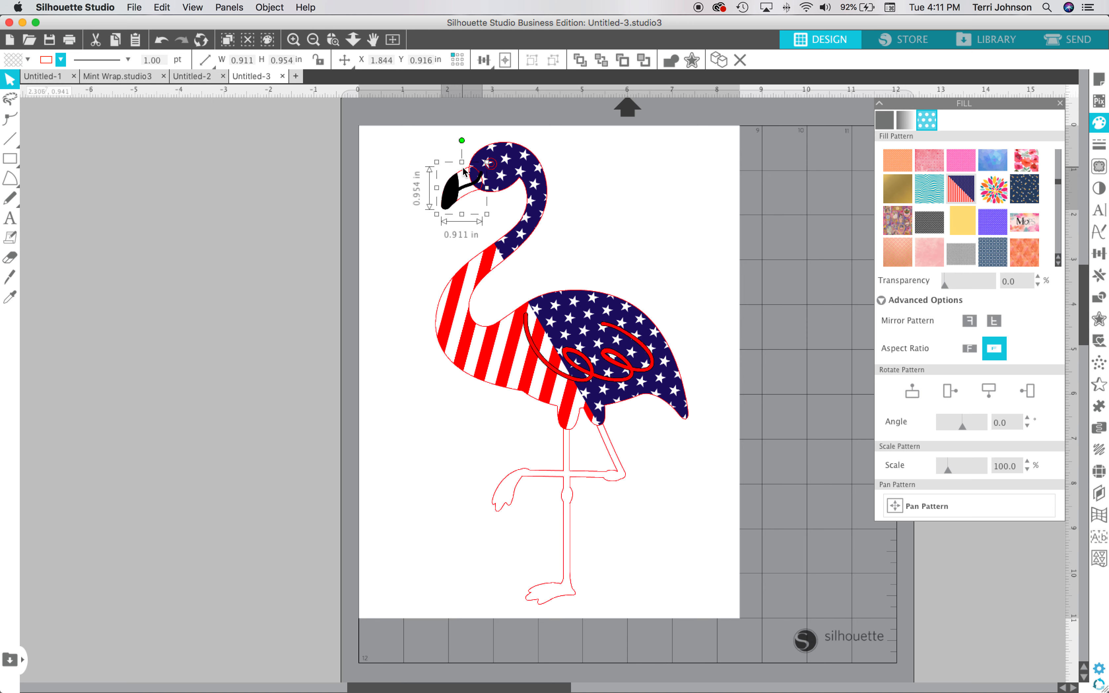
{"action": "left_click", "coordinate": [61, 60]}
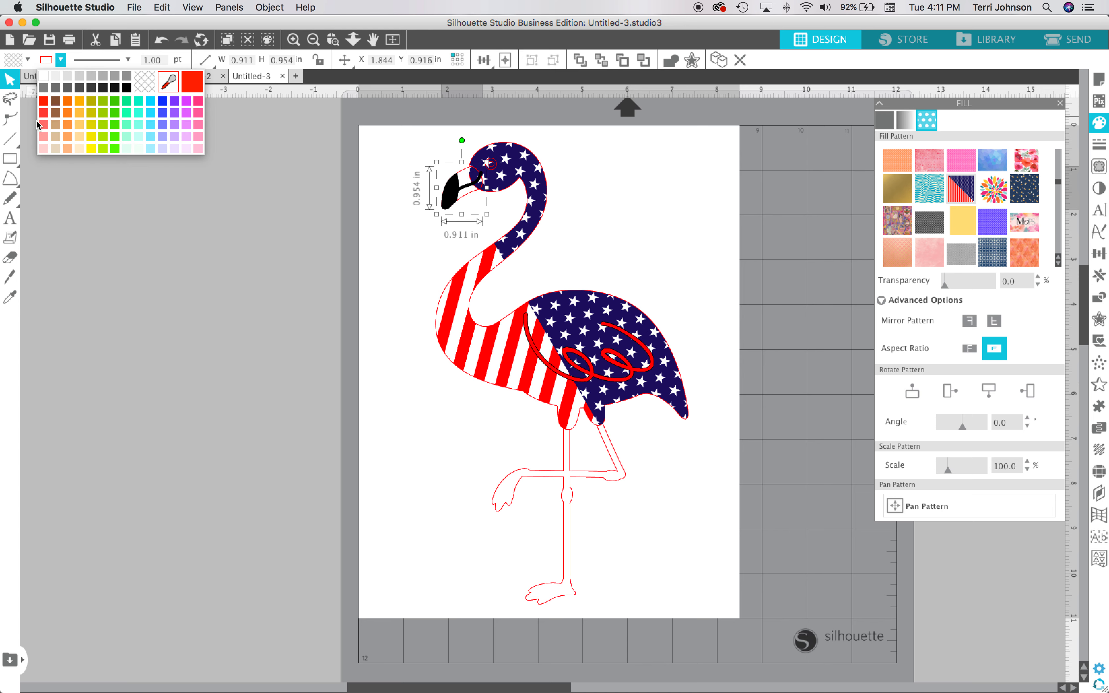
{"action": "left_click", "coordinate": [56, 137]}
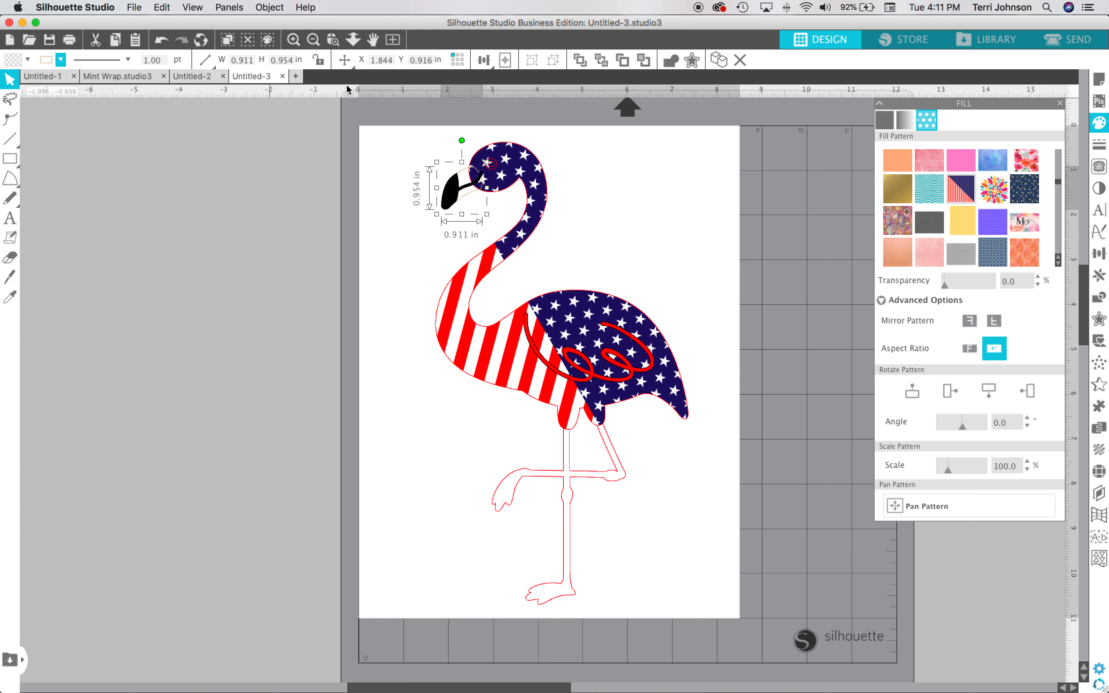
{"action": "left_click", "coordinate": [28, 60]}
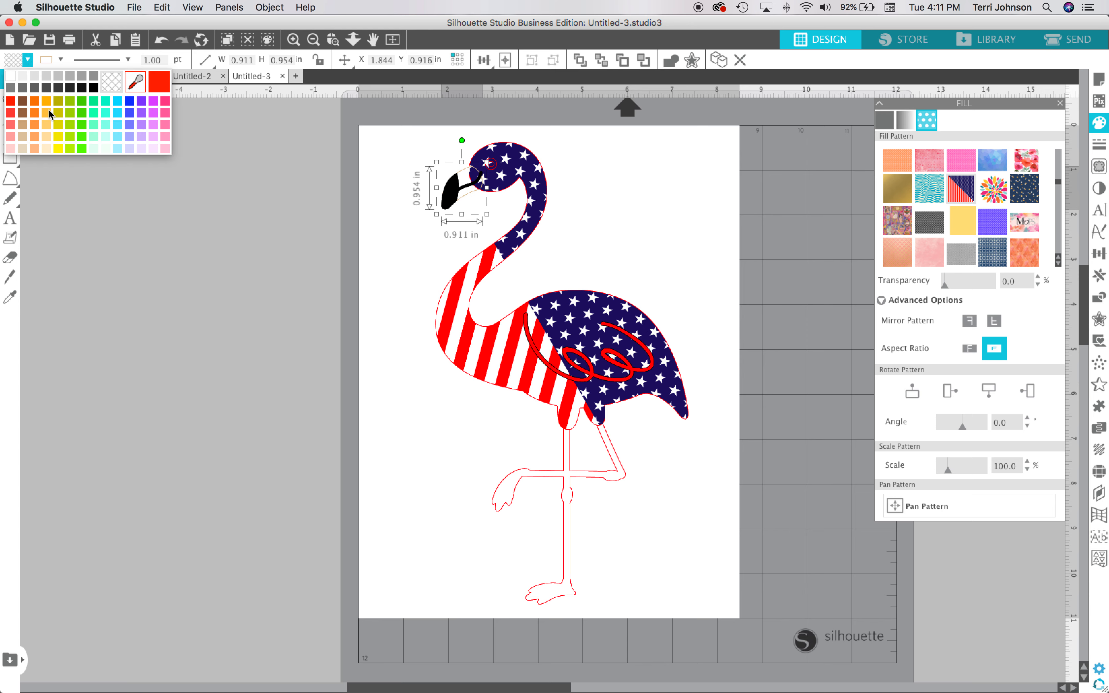
{"action": "left_click", "coordinate": [25, 136]}
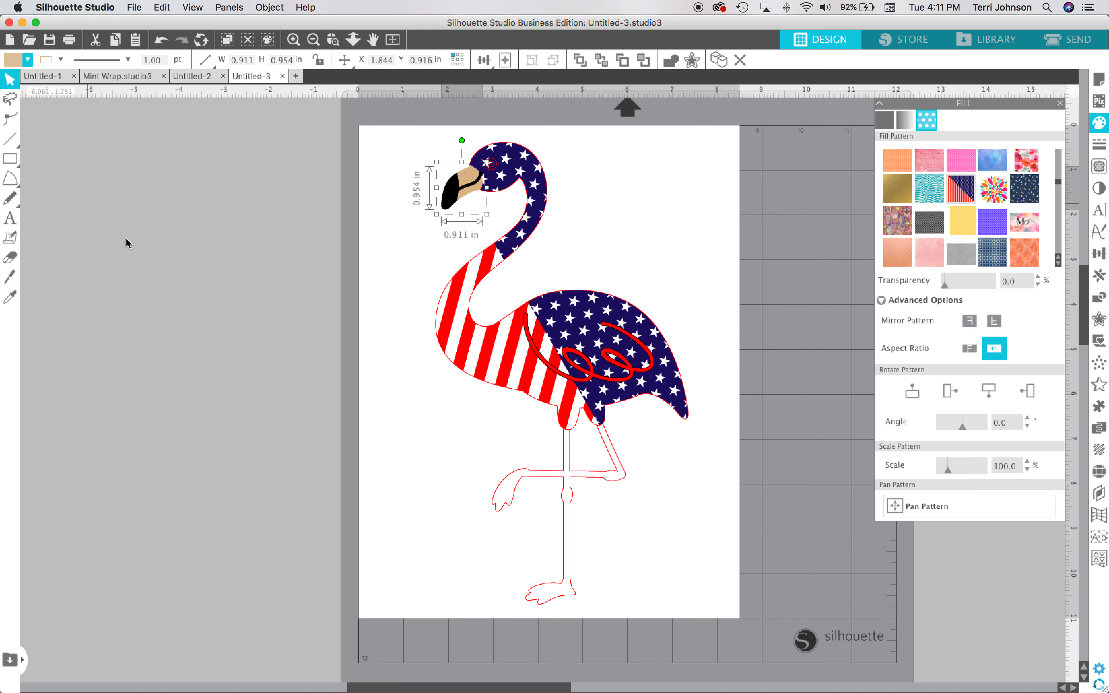
Step: Fill the flamingo's legs with light gray
{"action": "left_click", "coordinate": [617, 468]}
{"action": "left_click", "coordinate": [22, 64]}
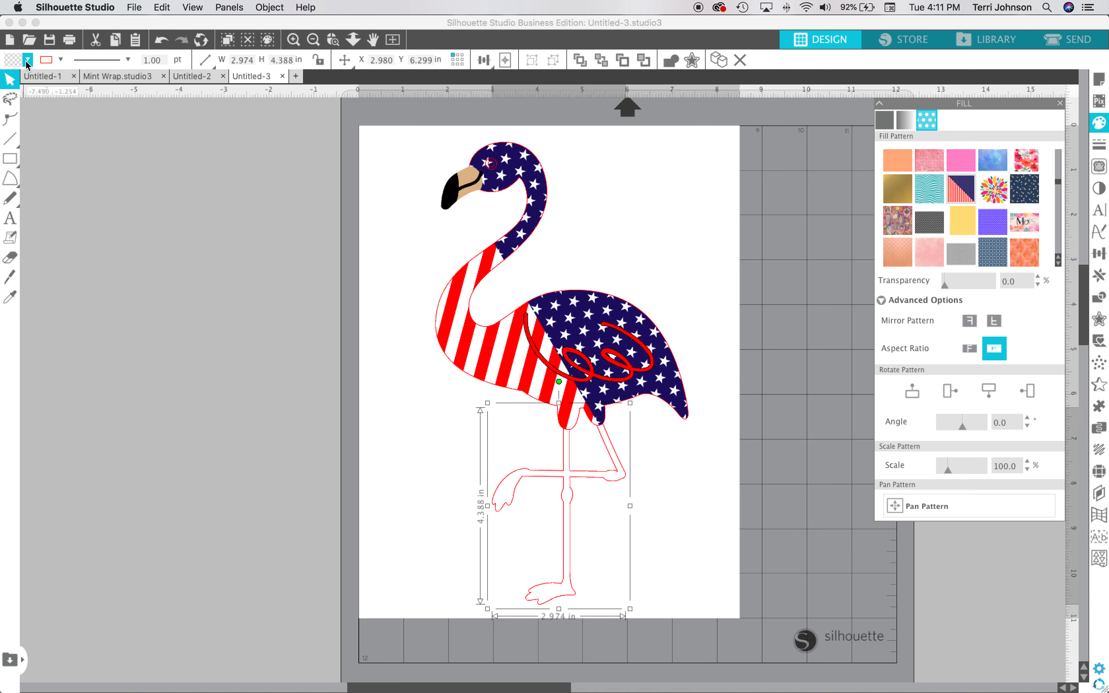
{"action": "left_click", "coordinate": [59, 80]}
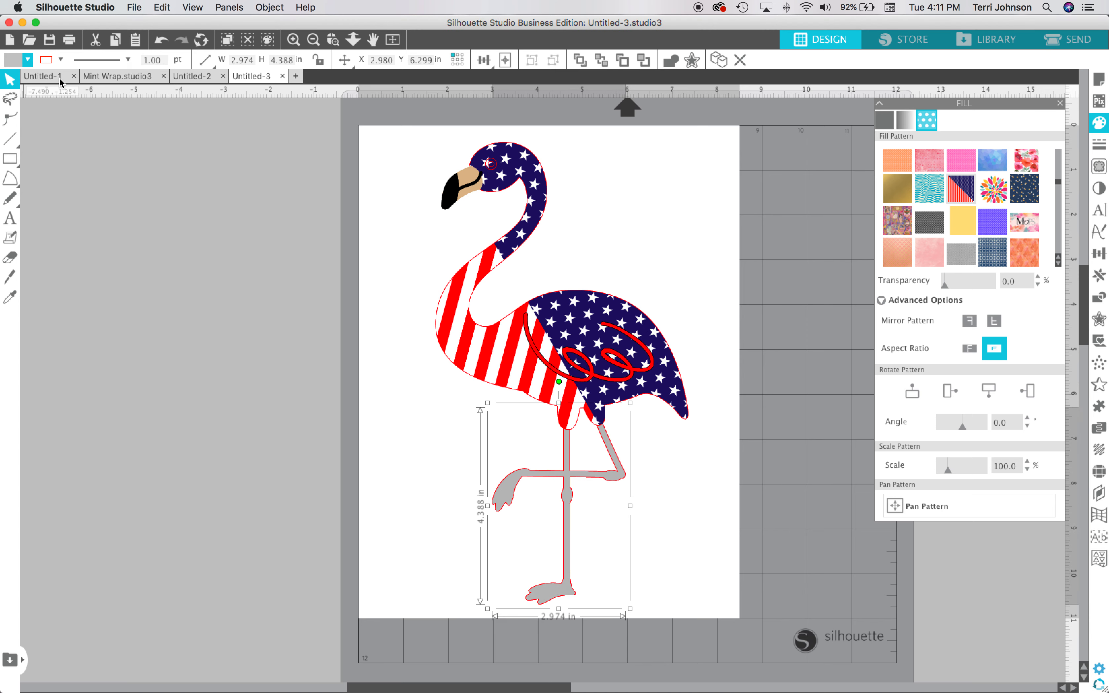
{"action": "left_click", "coordinate": [320, 224]}
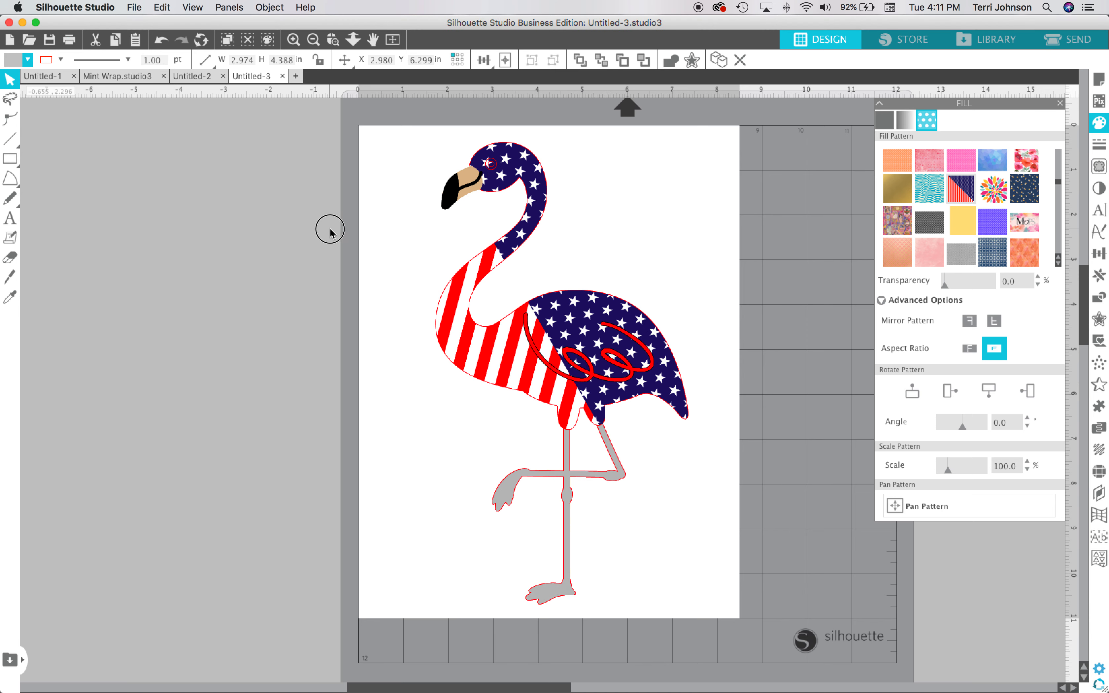
Step: Give the flamingo's eye a black fill and a black outline
{"action": "left_click", "coordinate": [493, 174]}
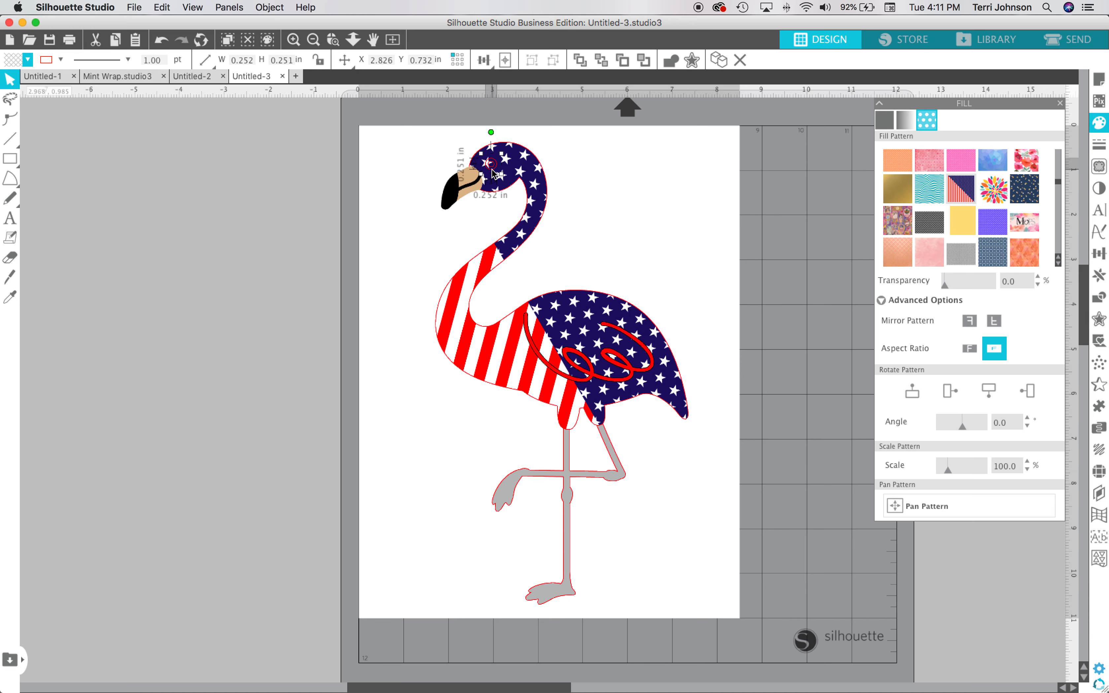
{"action": "left_click", "coordinate": [28, 61]}
{"action": "left_click", "coordinate": [93, 89]}
{"action": "left_click", "coordinate": [46, 61]}
{"action": "left_click", "coordinate": [125, 86]}
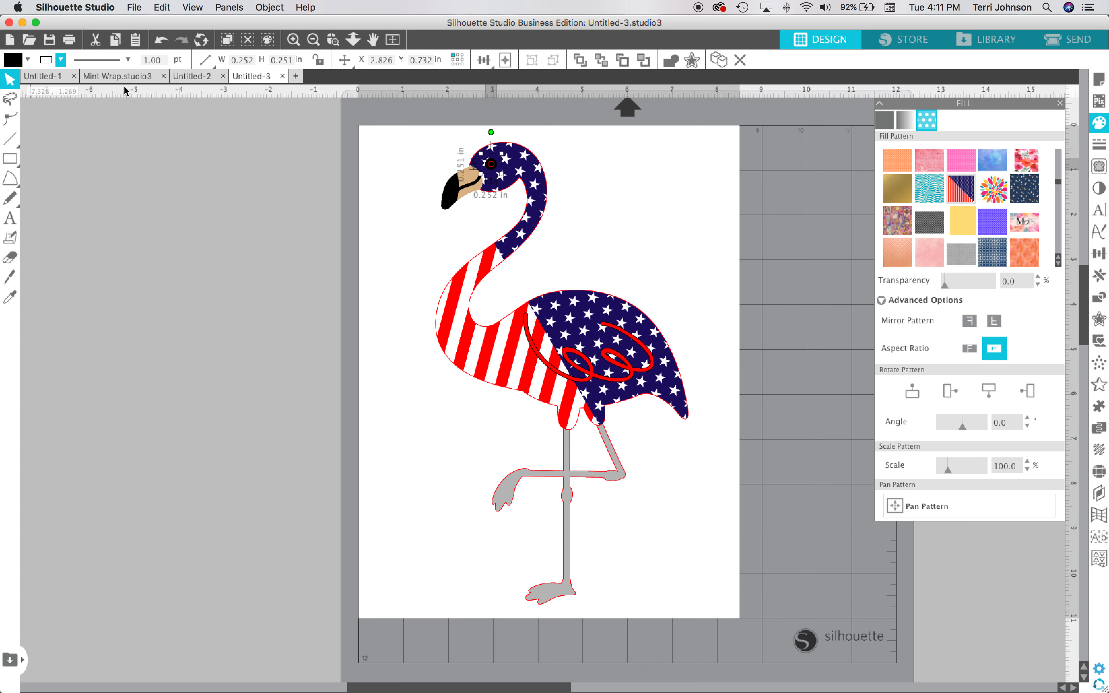
Step: Give every piece of the flamingo a black outline with a thickness of 4 pt
{"action": "left_click_drag", "start_coordinate": [411, 128], "coordinate": [720, 596]}
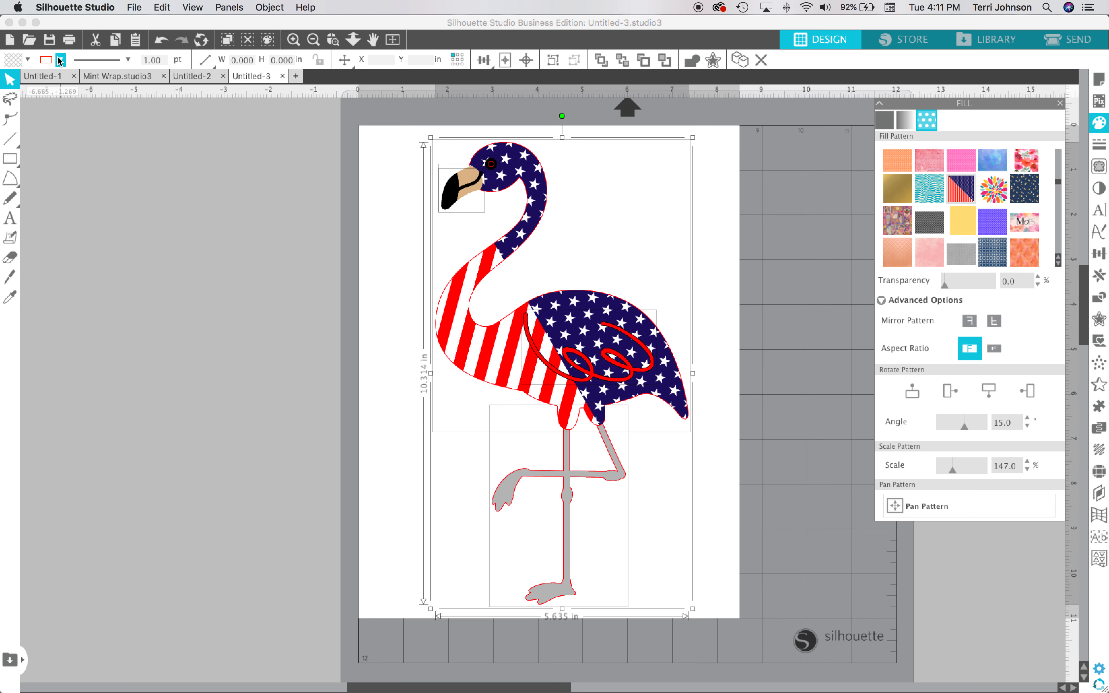
{"action": "left_click", "coordinate": [60, 60]}
{"action": "left_click", "coordinate": [125, 86]}
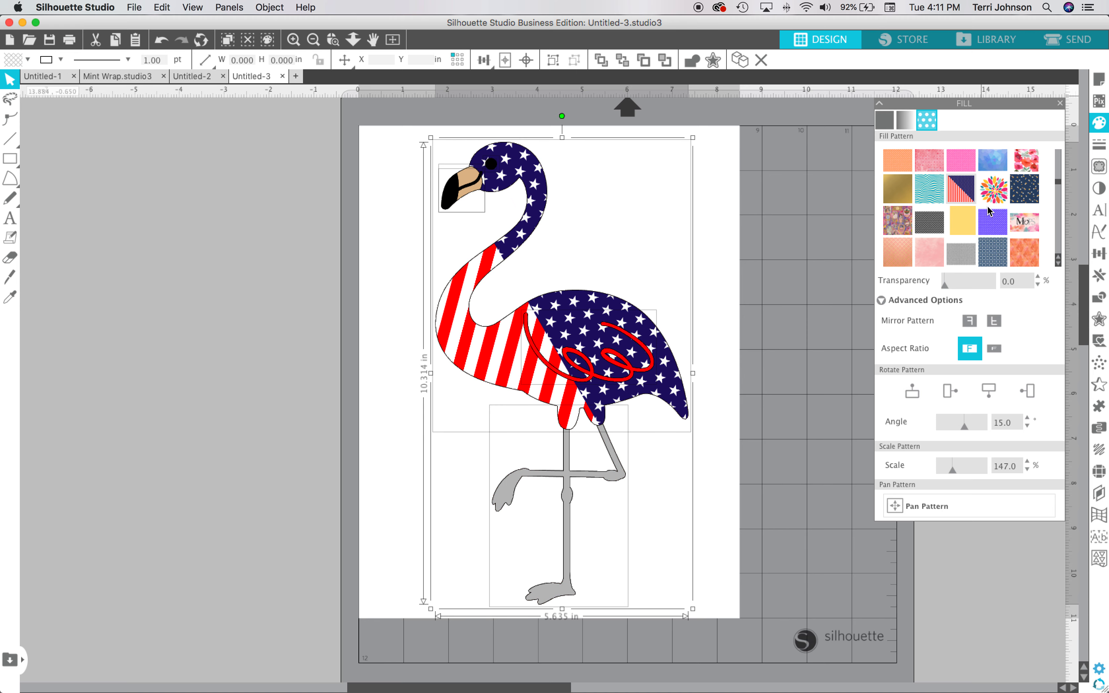
{"action": "left_click", "coordinate": [1098, 144]}
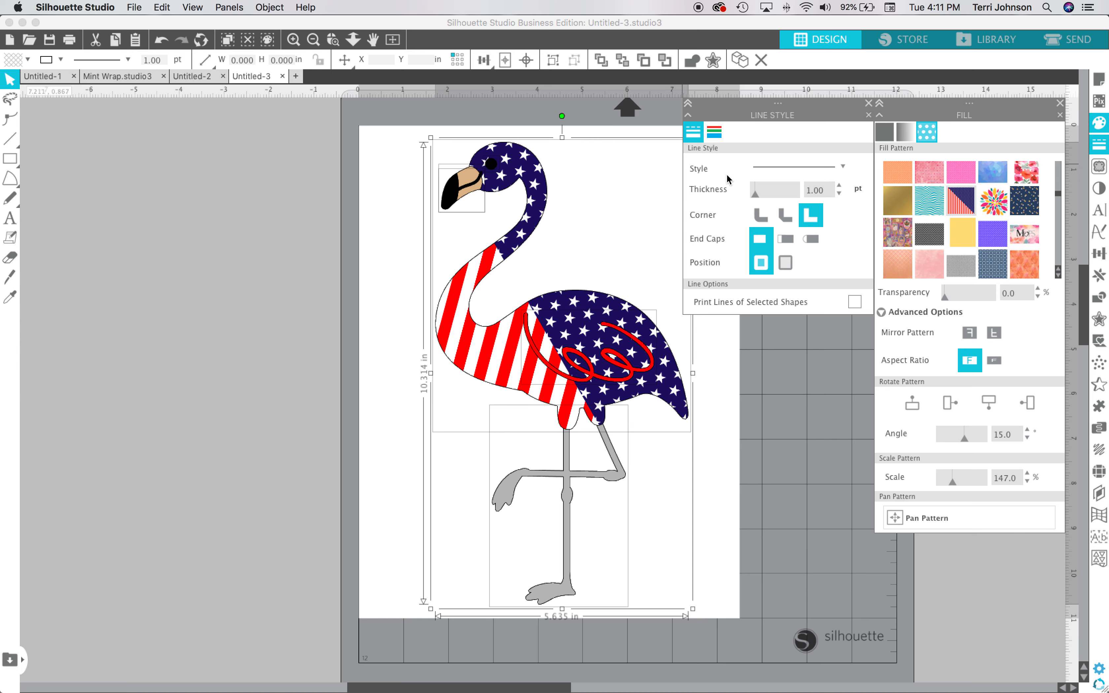
{"action": "left_click_drag", "start_coordinate": [754, 194], "coordinate": [762, 193]}
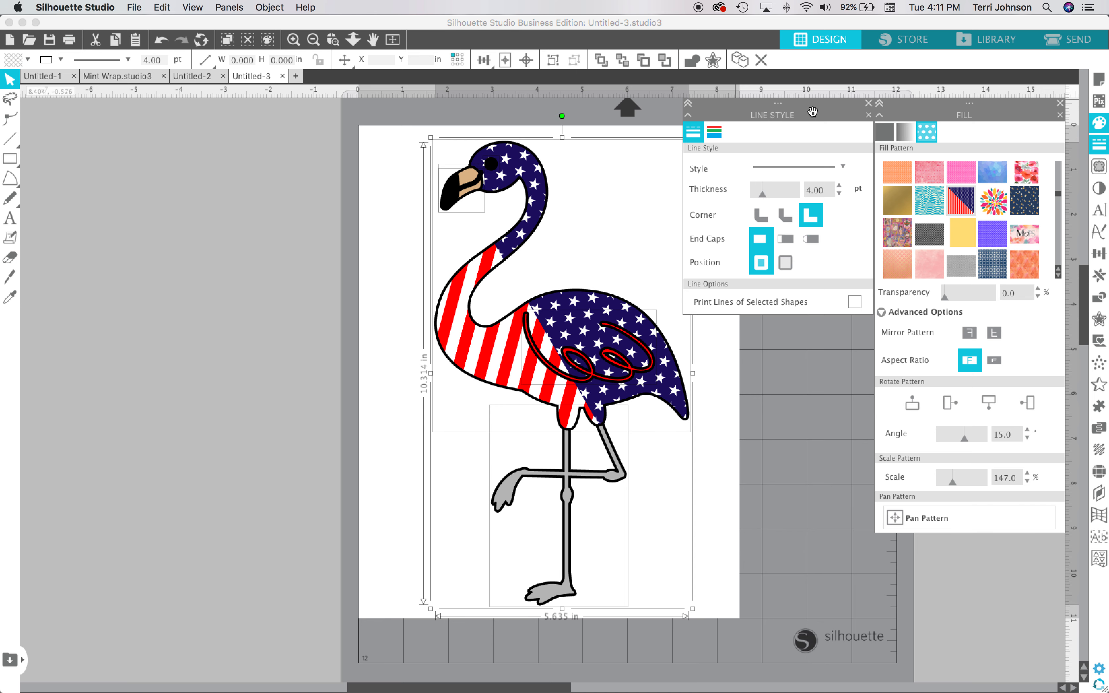
{"action": "left_click", "coordinate": [867, 105]}
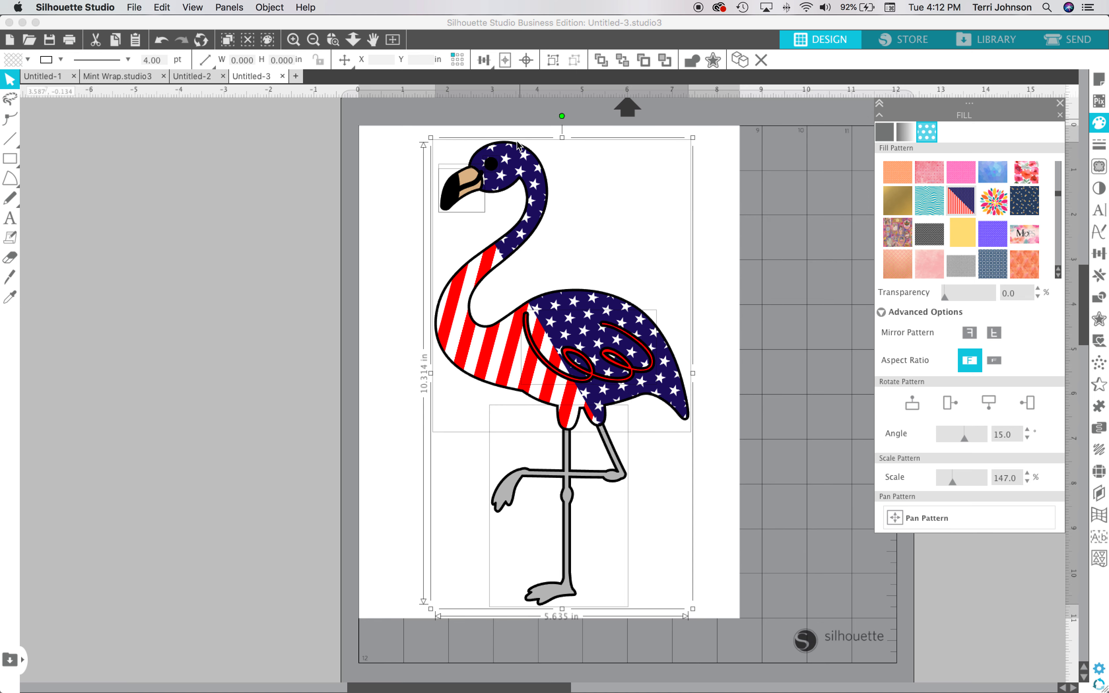
{"action": "left_click", "coordinate": [618, 184]}
Step: Fill the small inner circle of the flamingo's eye with white
{"action": "left_click", "coordinate": [494, 170]}
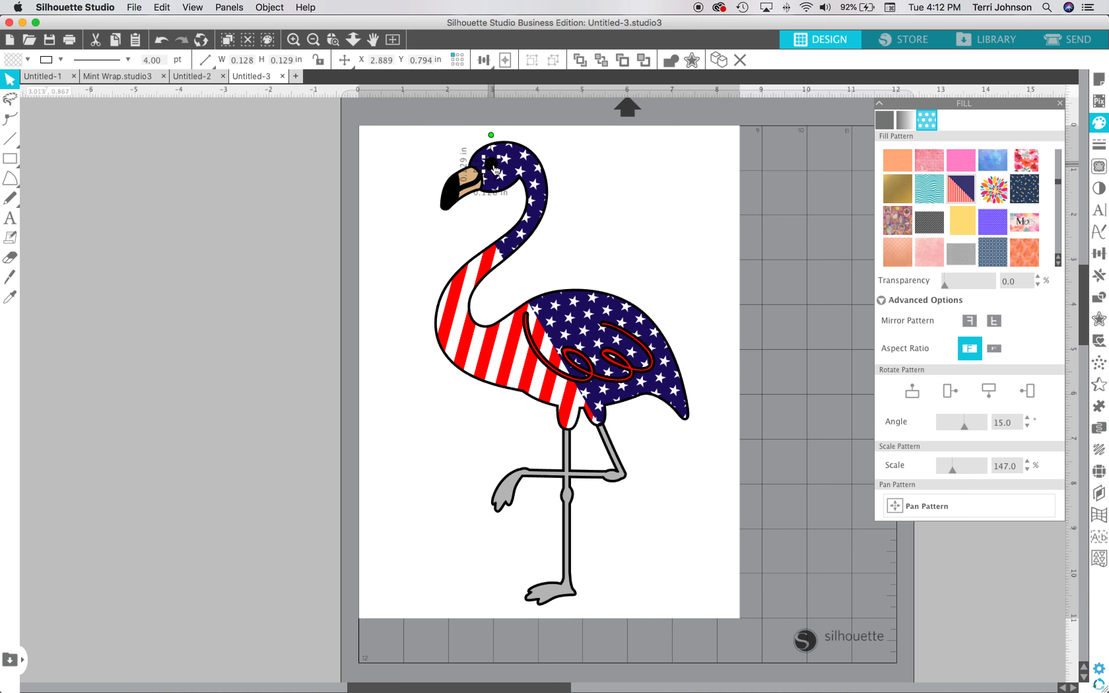
{"action": "left_click", "coordinate": [28, 60]}
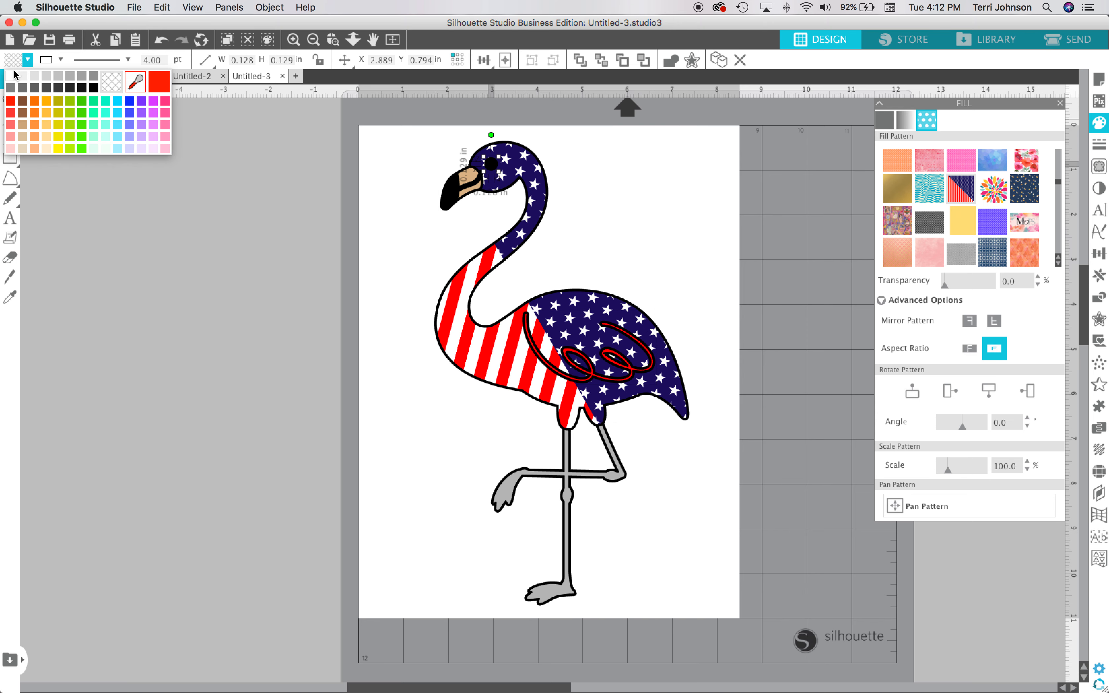
{"action": "left_click", "coordinate": [10, 75]}
{"action": "left_click", "coordinate": [280, 228]}
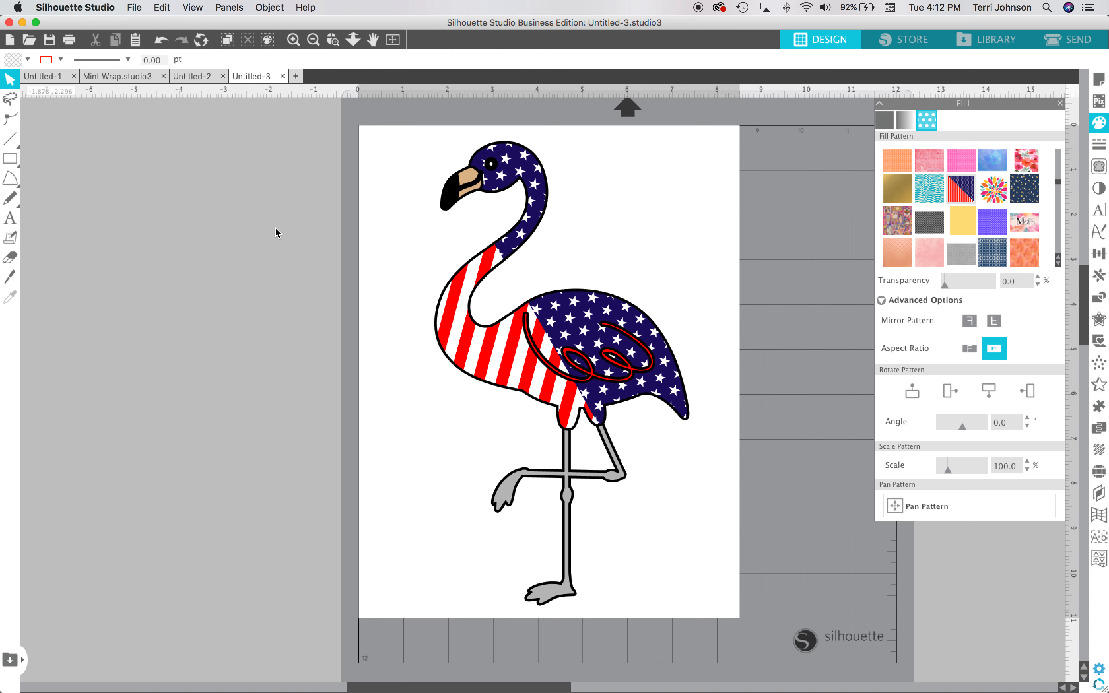
Step: Fill the larger outer circle of the flamingo's eye with white
{"action": "left_click", "coordinate": [494, 172]}
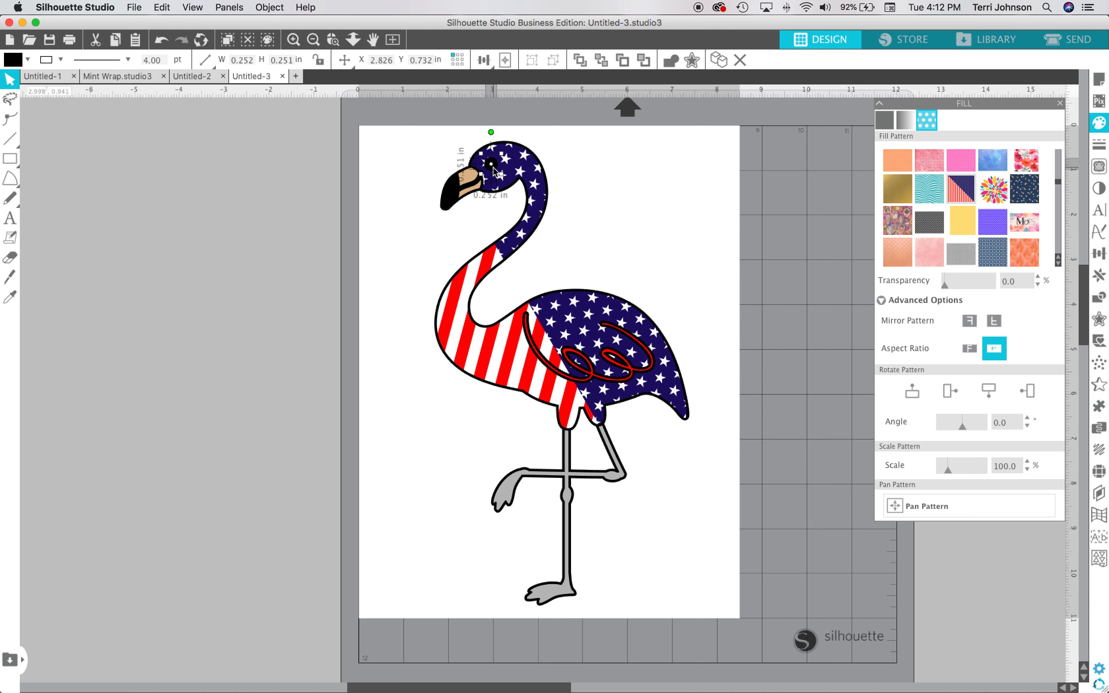
{"action": "left_click", "coordinate": [28, 60]}
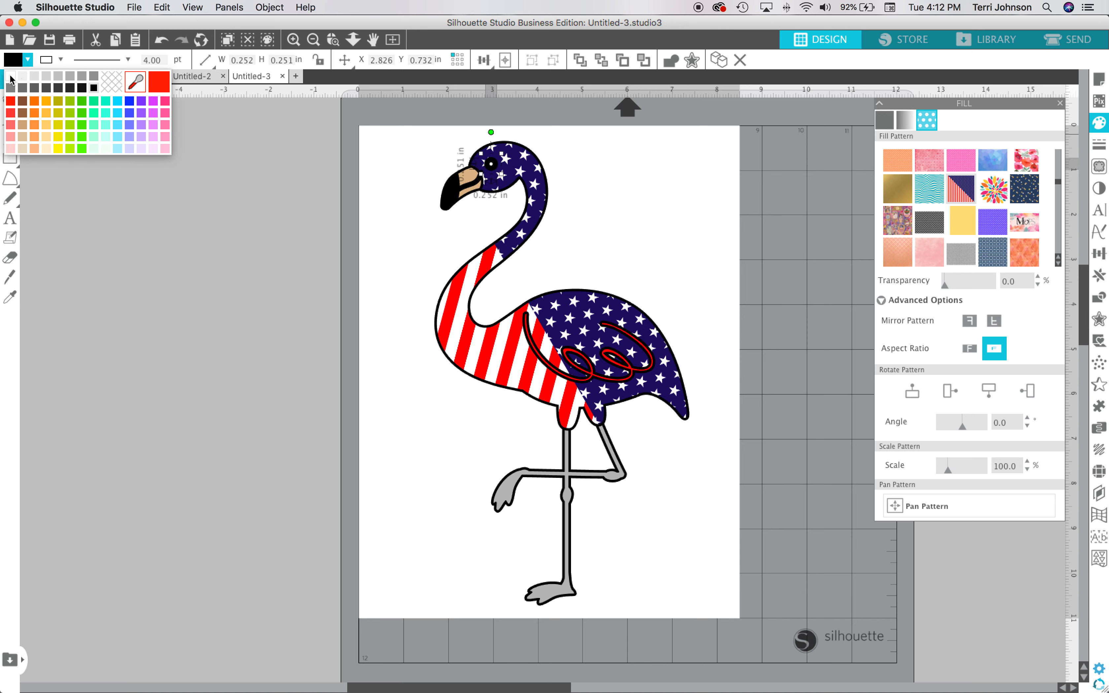
{"action": "left_click", "coordinate": [10, 77]}
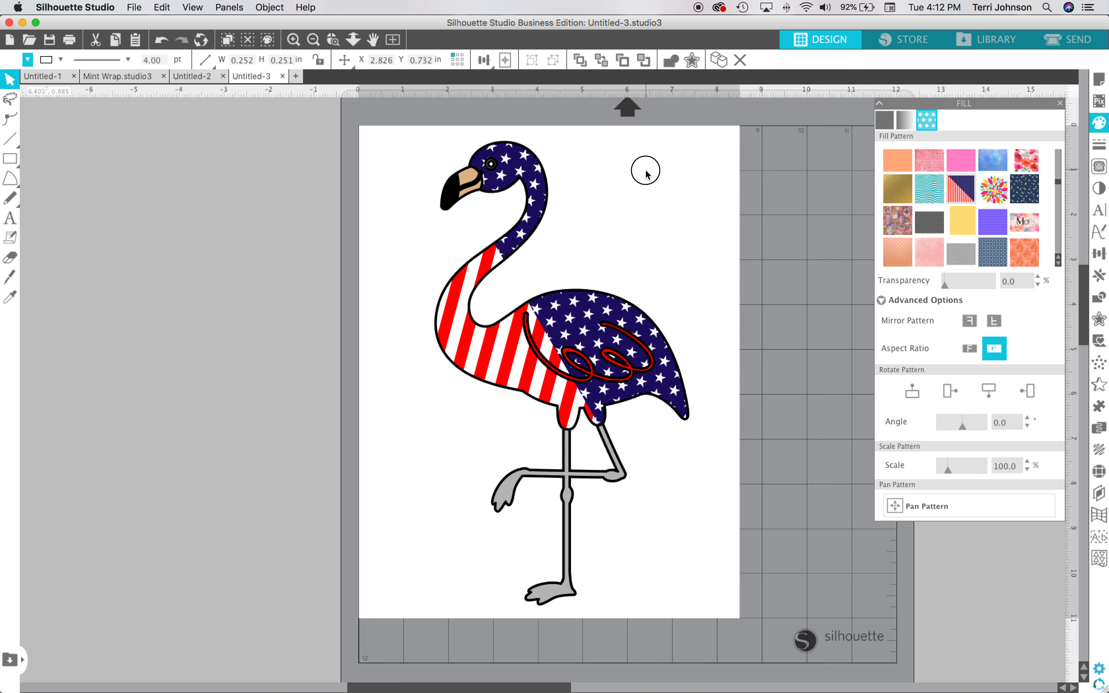
{"action": "left_click", "coordinate": [646, 170]}
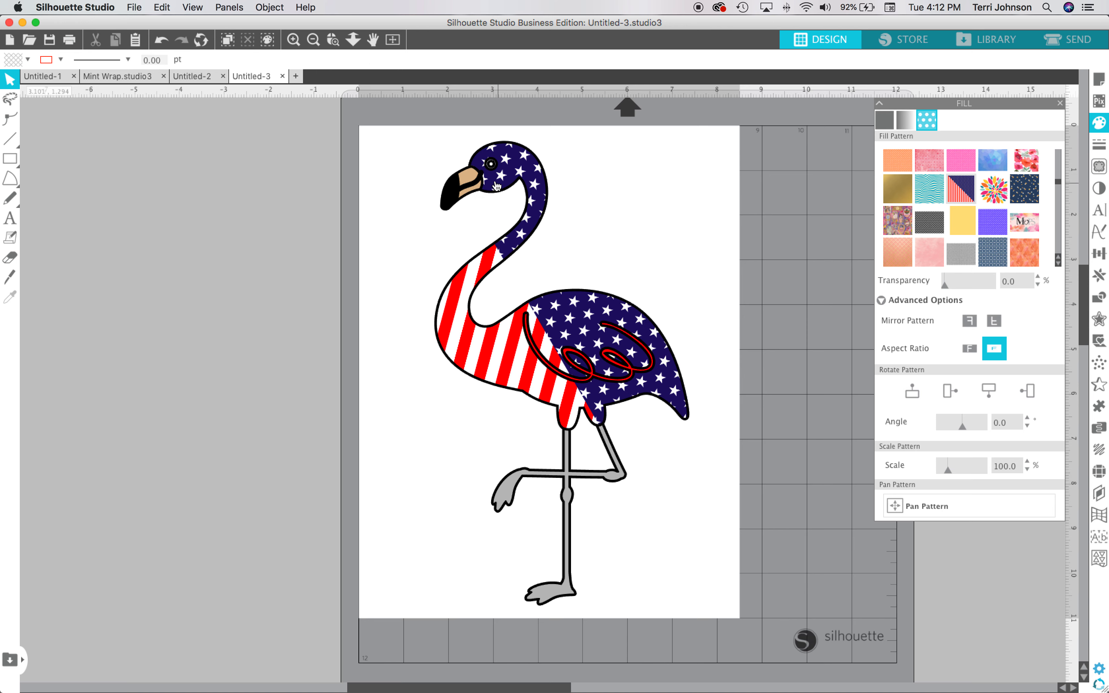
{"action": "left_click", "coordinate": [490, 171]}
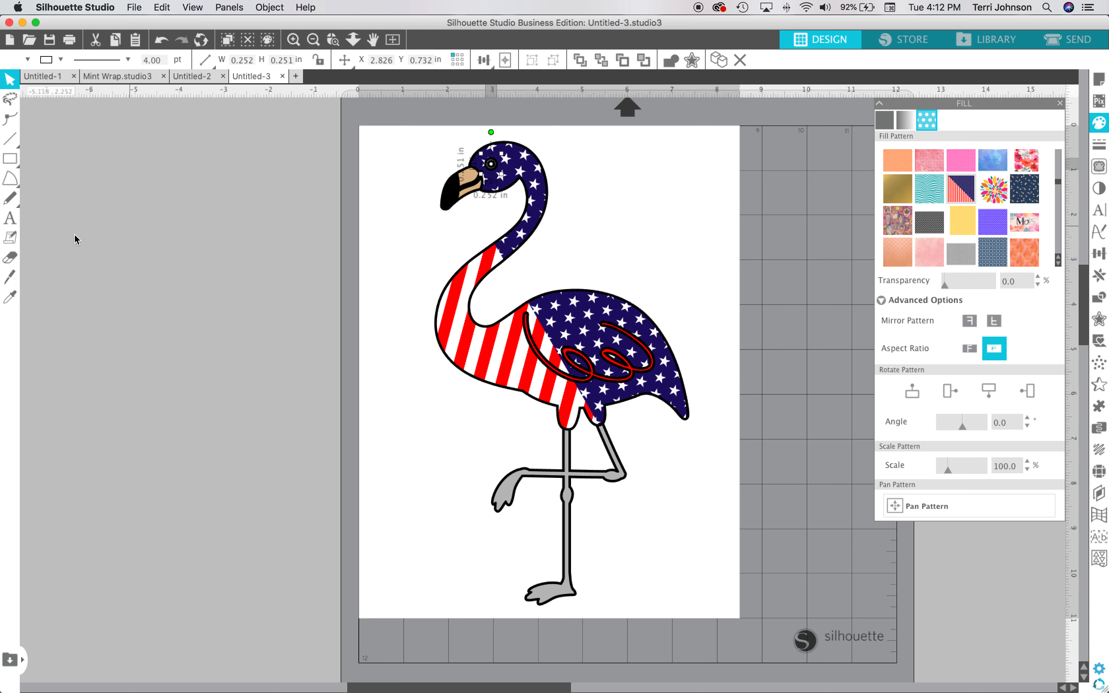
{"action": "left_click", "coordinate": [28, 60]}
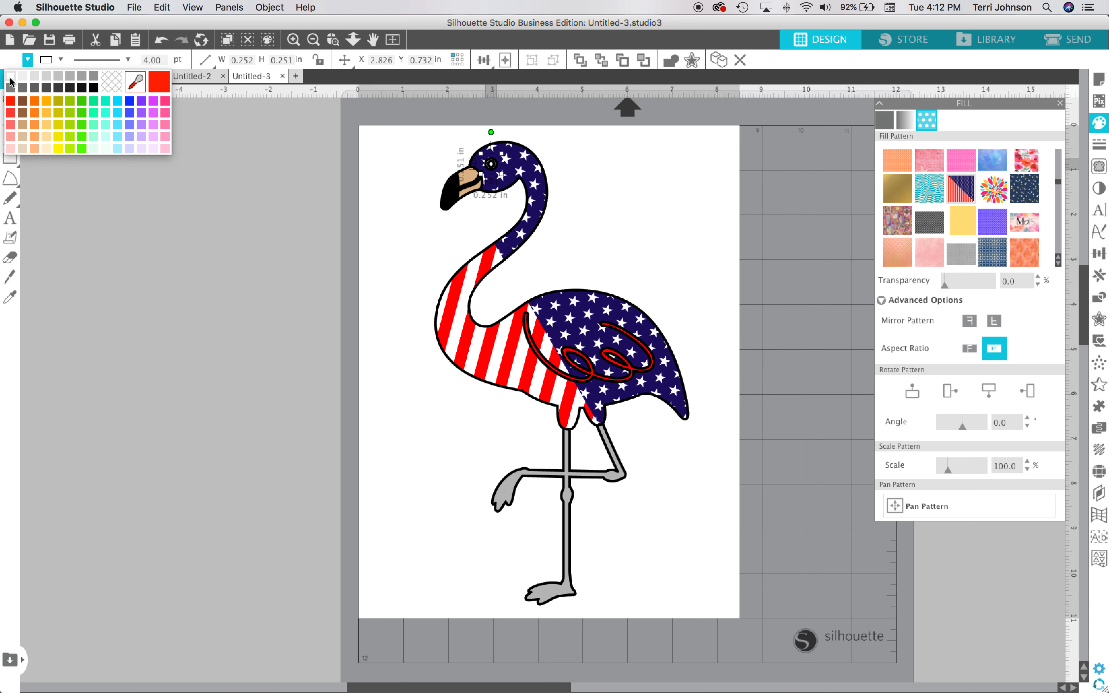
{"action": "left_click", "coordinate": [11, 81]}
{"action": "left_click", "coordinate": [202, 148]}
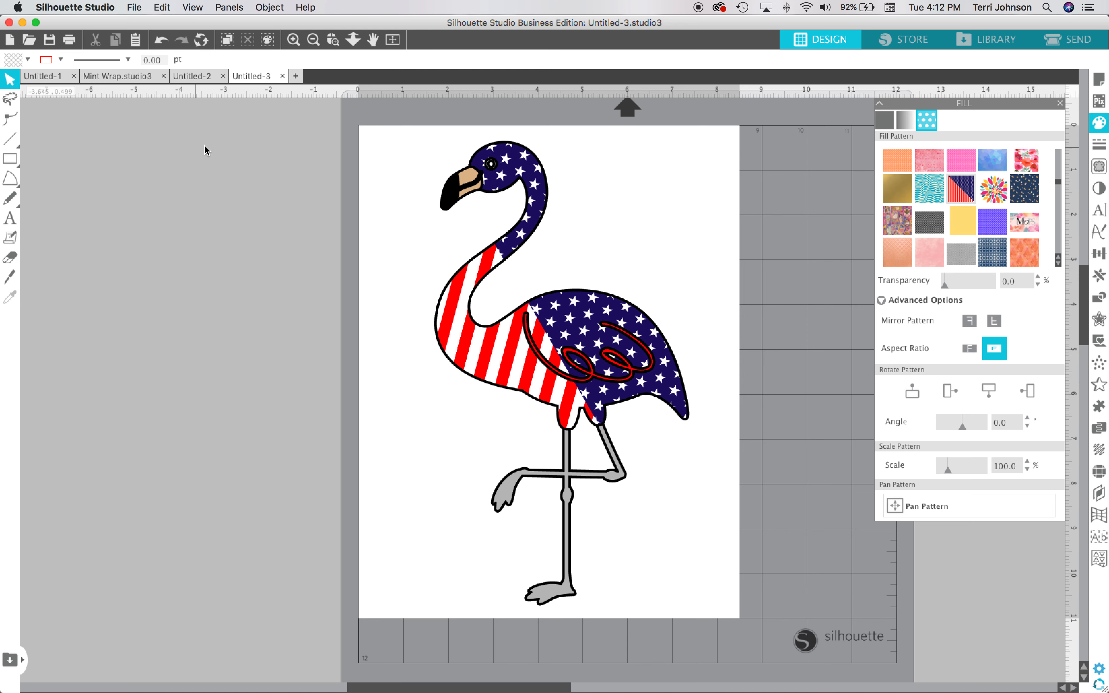